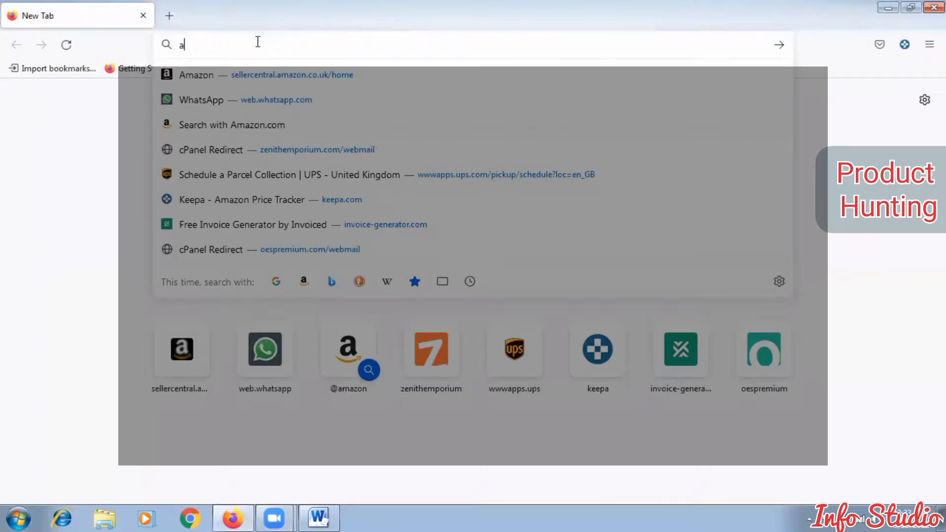
Load amazon.co.uk and open the Sellotape Original Golden tape product from the Keep shopping for suggestions.
key(Return)
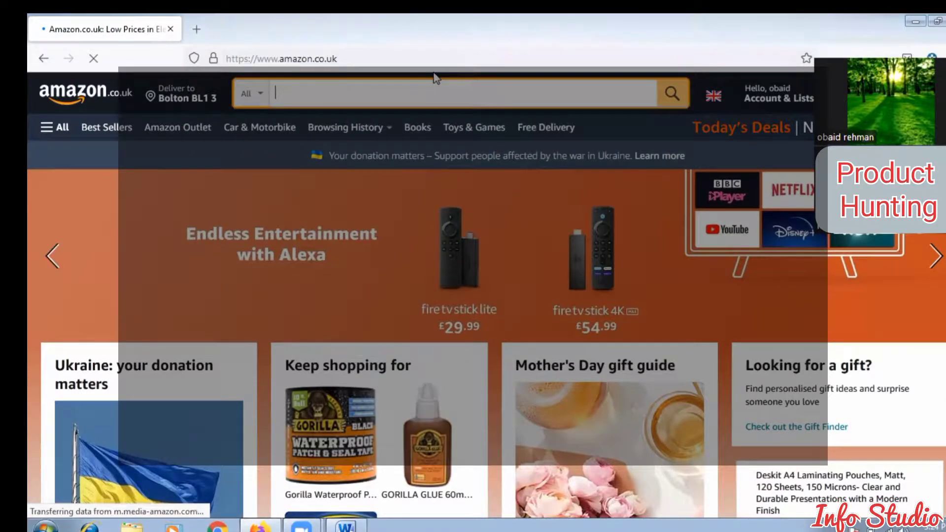
click(308, 94)
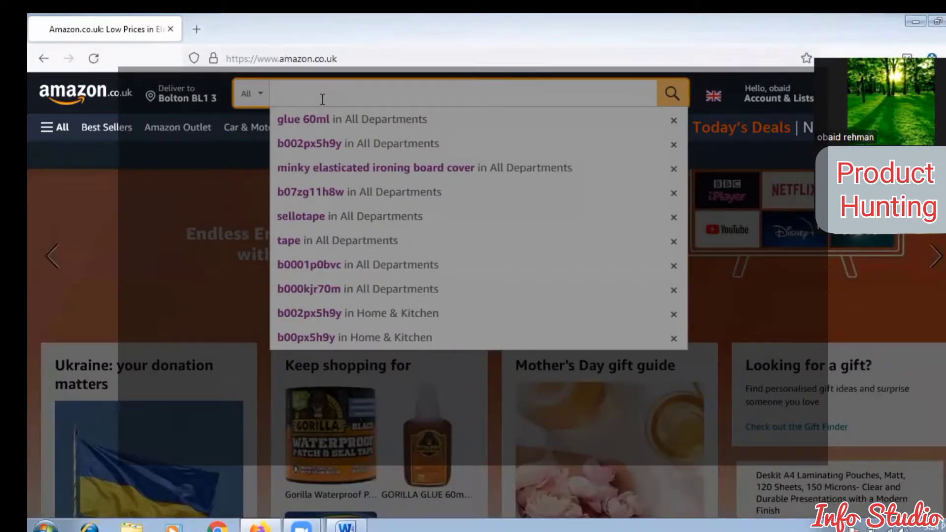
scroll(196, 237, down, 3)
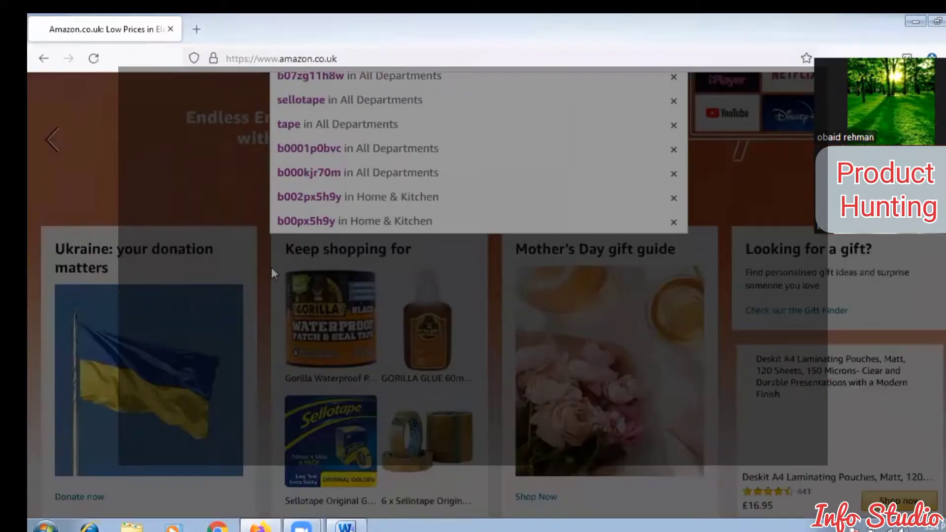
scroll(271, 270, down, 5)
scroll(272, 266, up, 3)
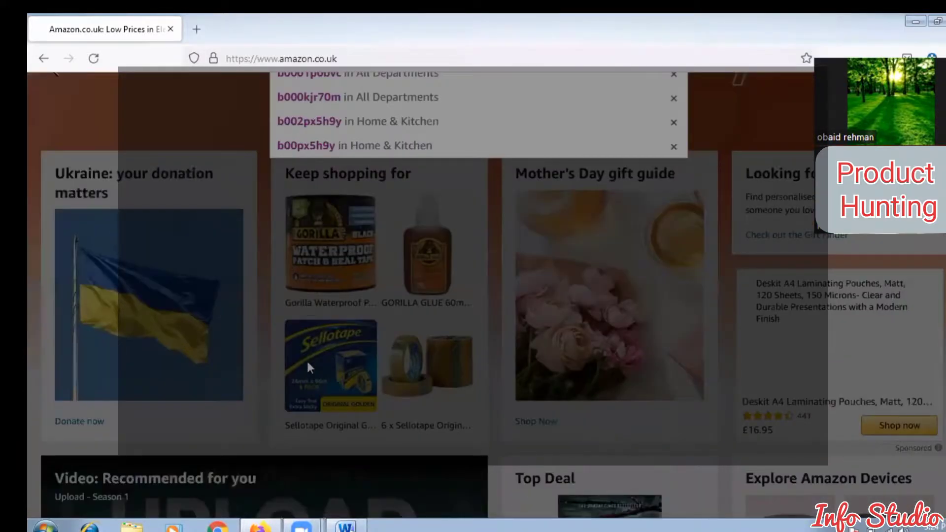
scroll(310, 366, up, 1)
click(276, 433)
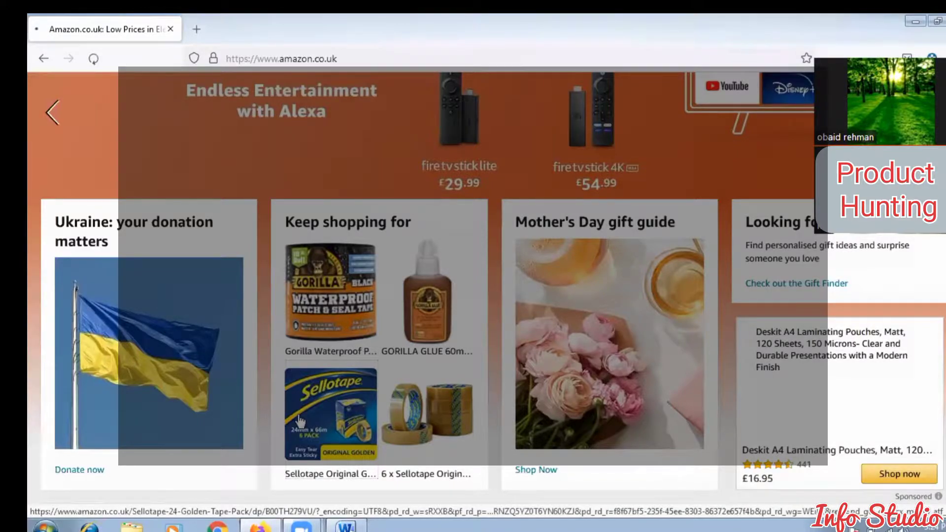
click(299, 421)
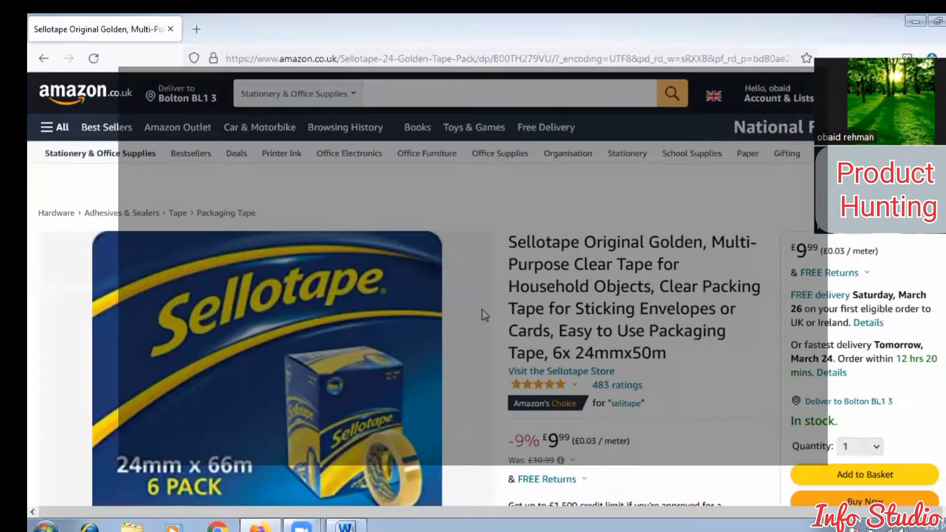
Review the Sellotape product page down to the Best Sellers Rank in its product information.
scroll(483, 315, down, 2)
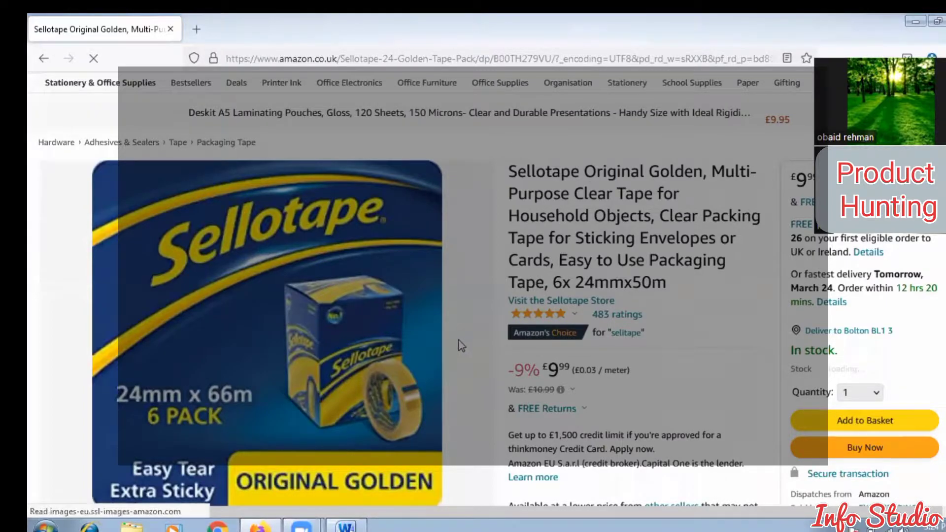
scroll(463, 344, down, 4)
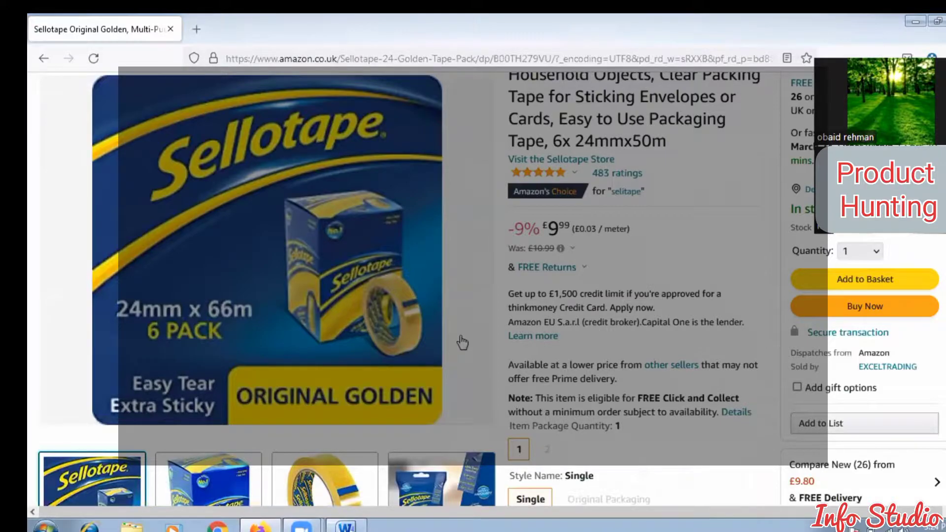
scroll(462, 343, down, 4)
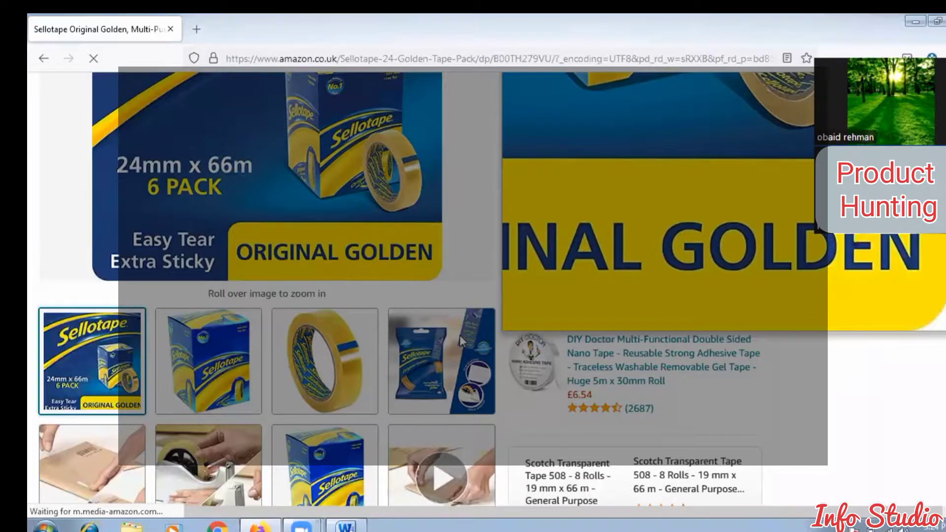
scroll(460, 335, down, 10)
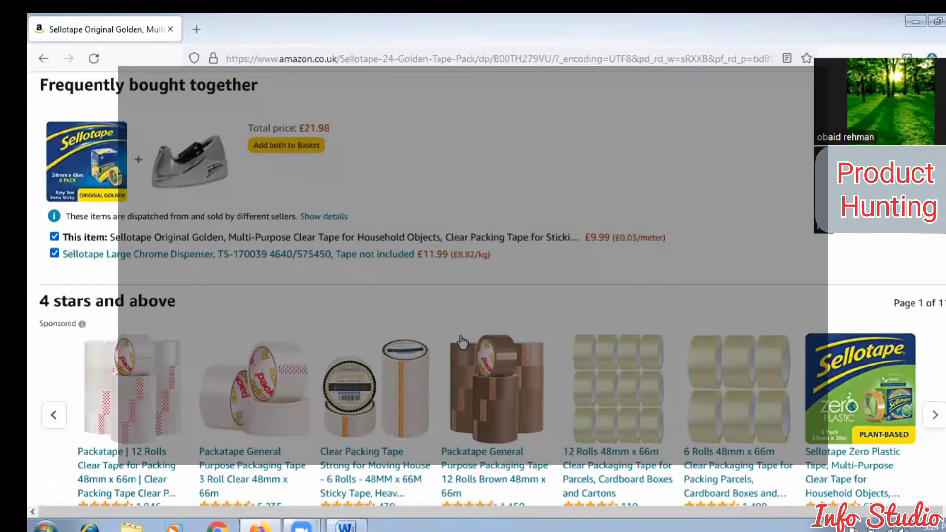
scroll(461, 329, down, 4)
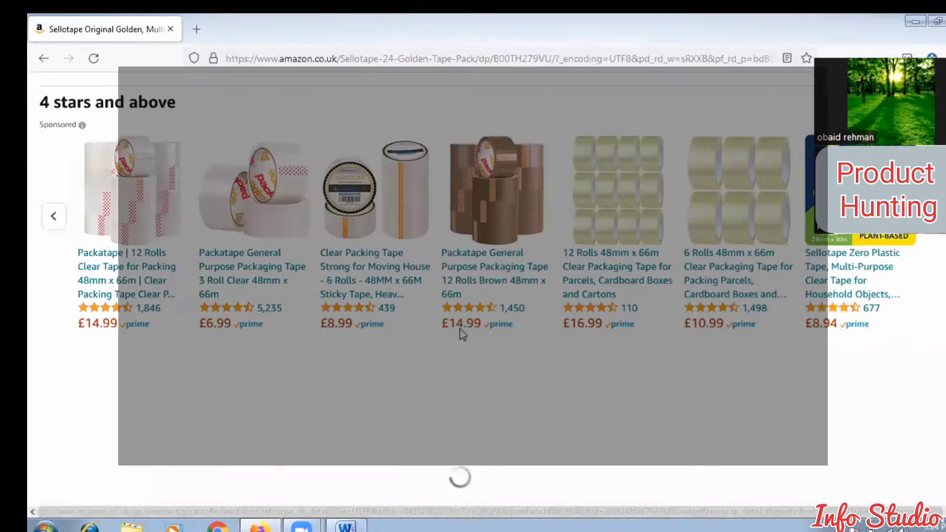
scroll(461, 335, down, 5)
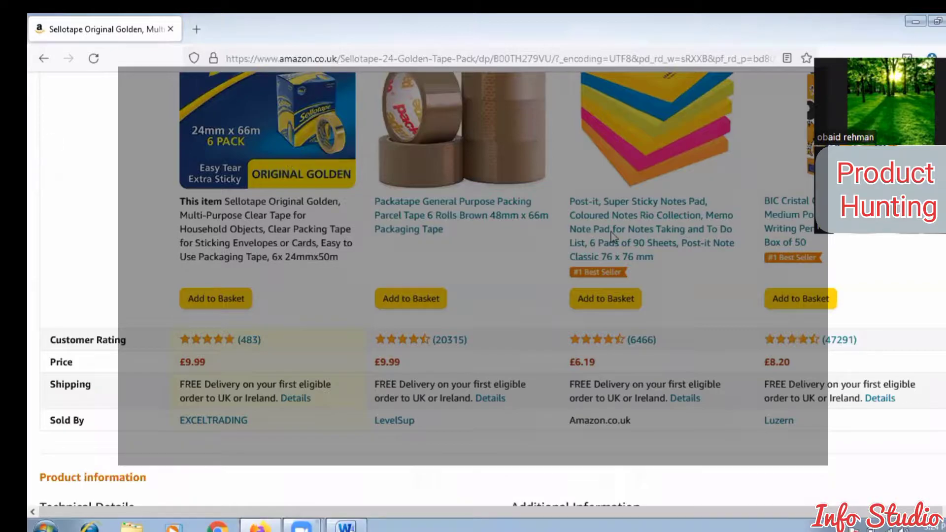
scroll(613, 236, down, 5)
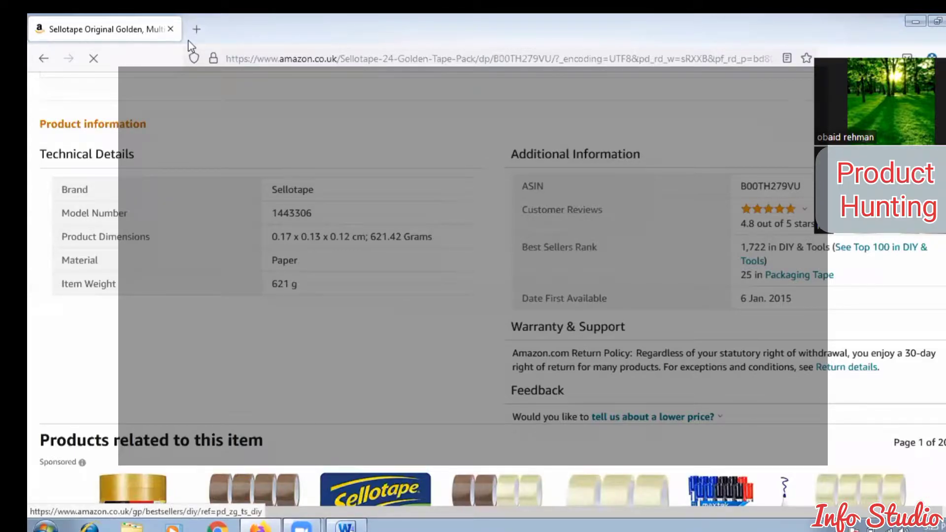
Open the Jungle Scout sales estimator at junglescout.com/estimator in a new browser tab.
click(197, 29)
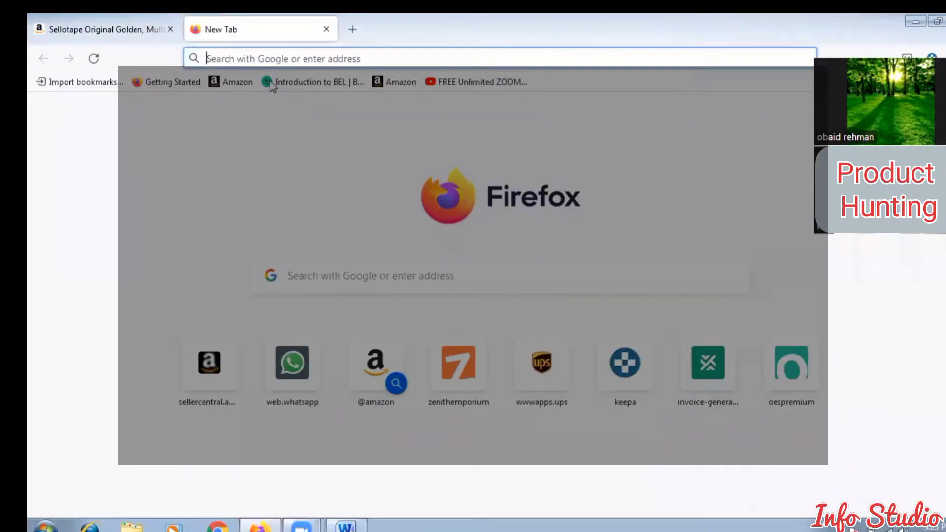
text(jug)
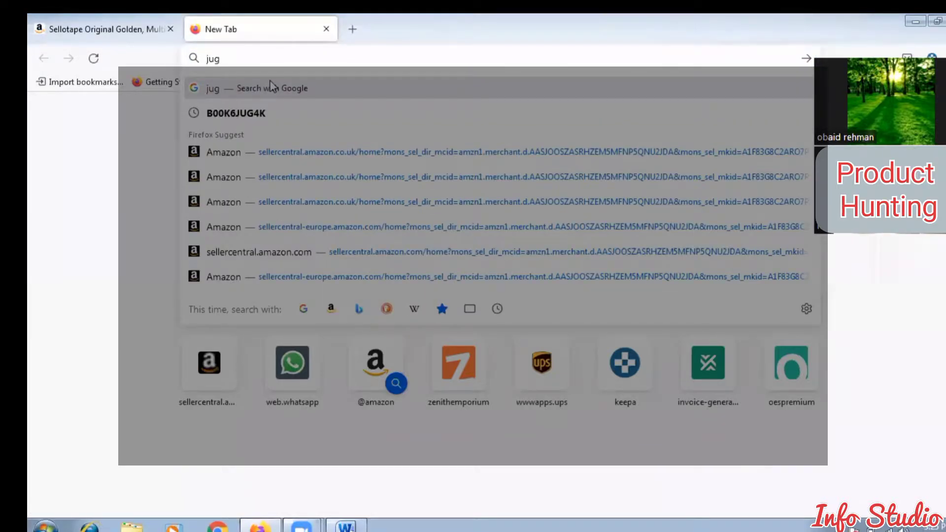
key(BackSpace)
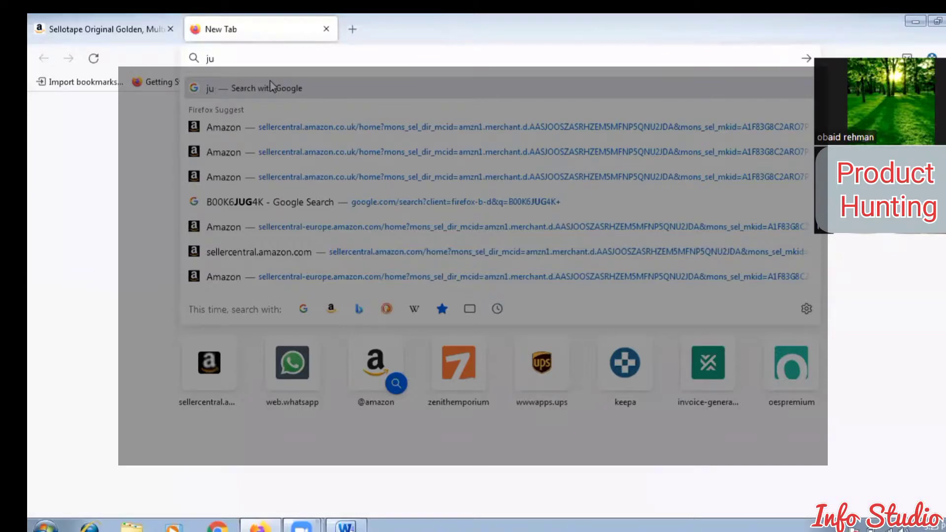
text(ngle)
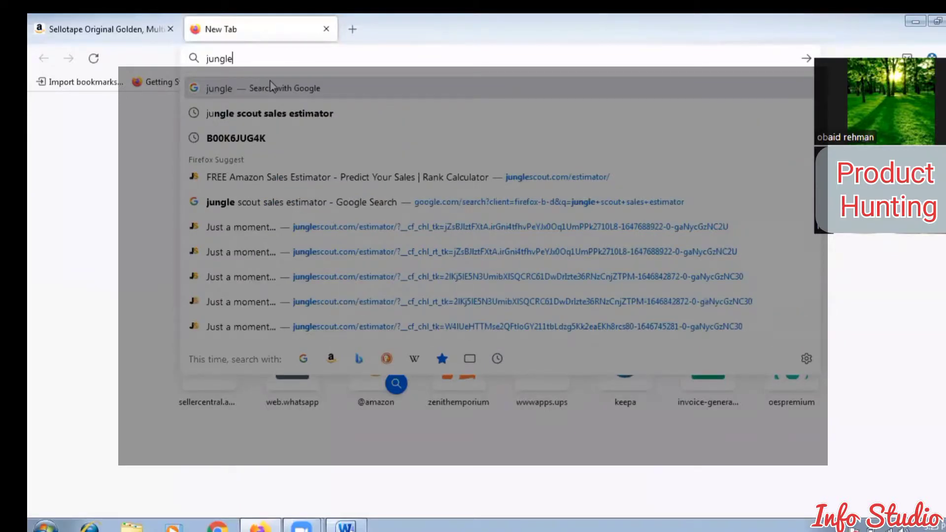
key(Down)
key(Down)
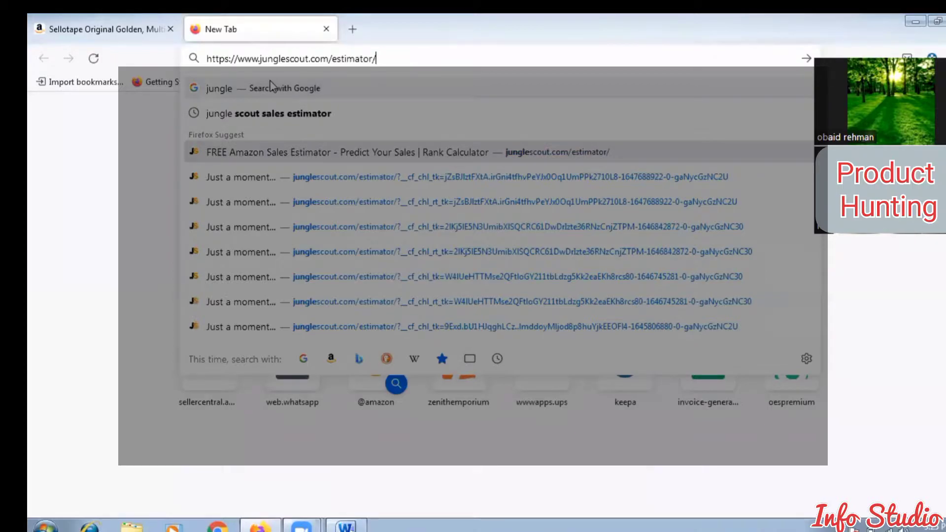
key(Return)
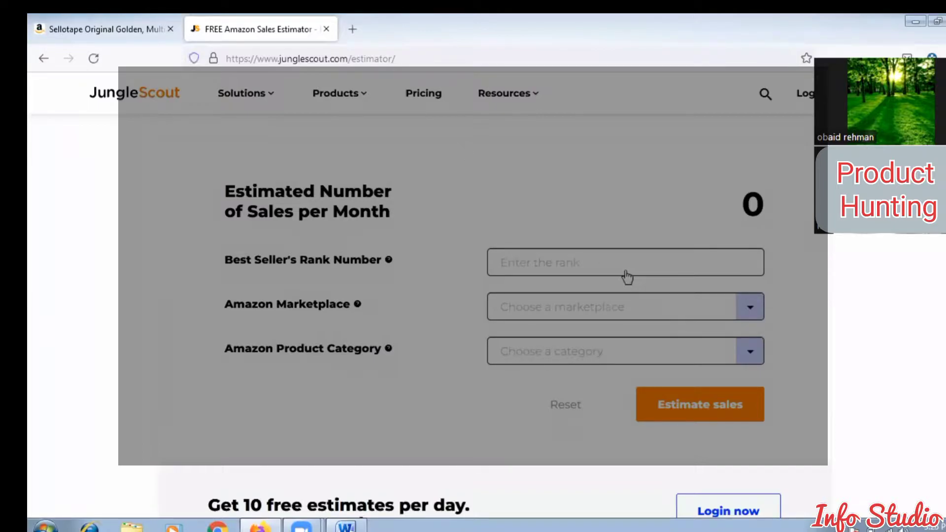
Check the Sellotape product's rank on its Amazon page and enter 1722 as the estimator's Best Seller's Rank Number.
scroll(557, 279, up, 1)
scroll(549, 279, down, 2)
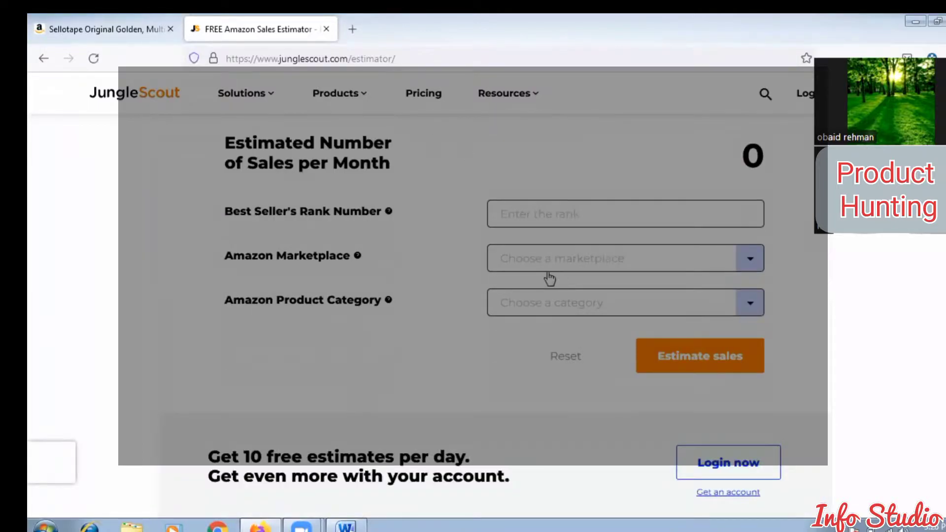
scroll(549, 280, up, 1)
click(647, 270)
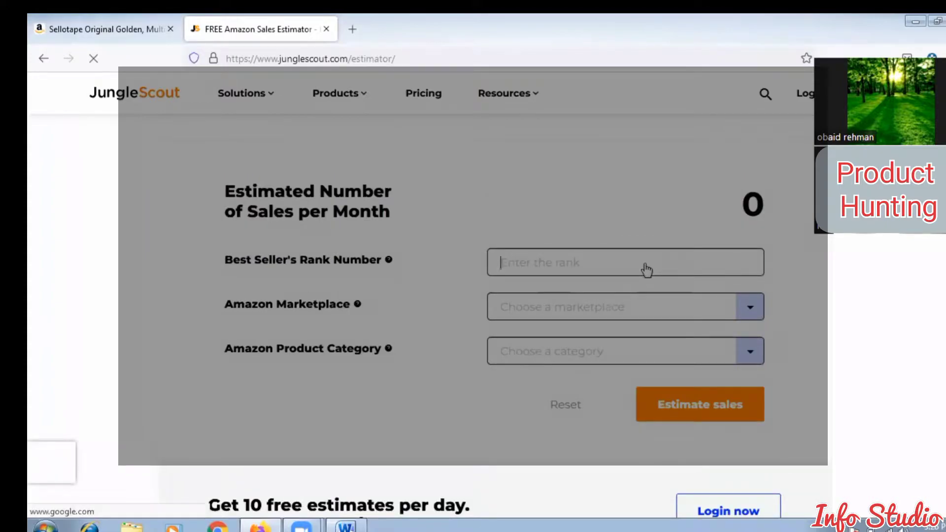
click(101, 29)
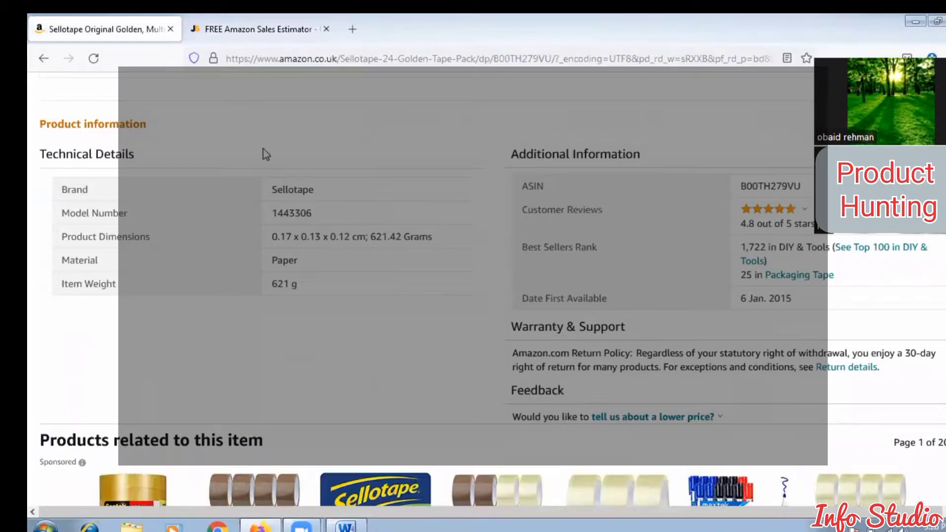
key(ctrl+Tab)
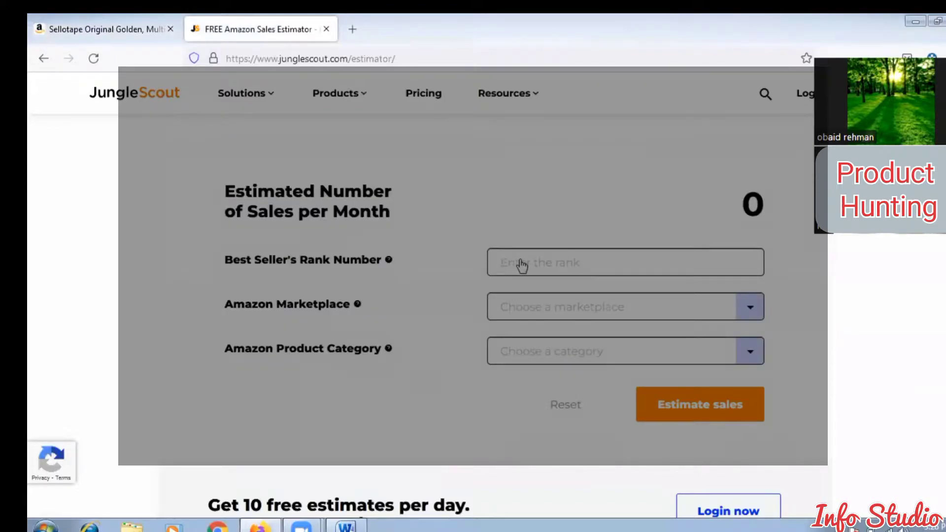
click(59, 13)
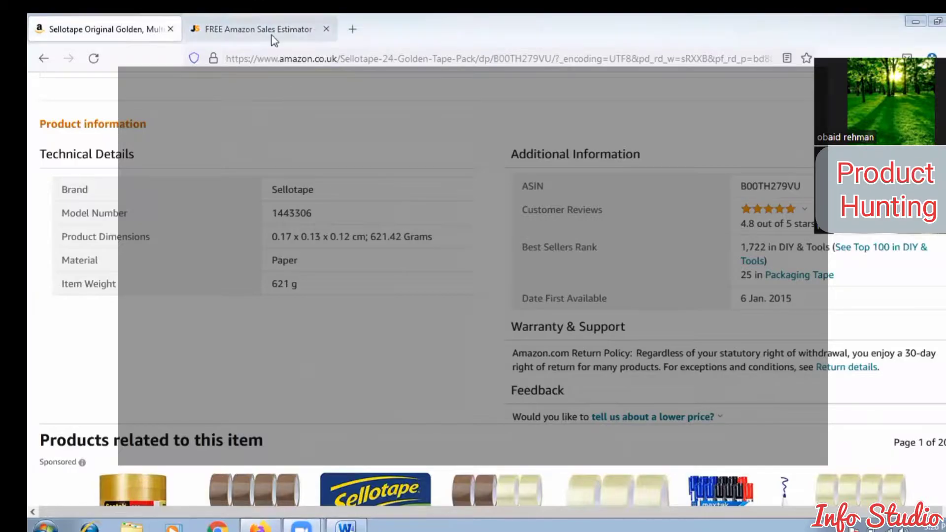
click(273, 35)
text(1722)
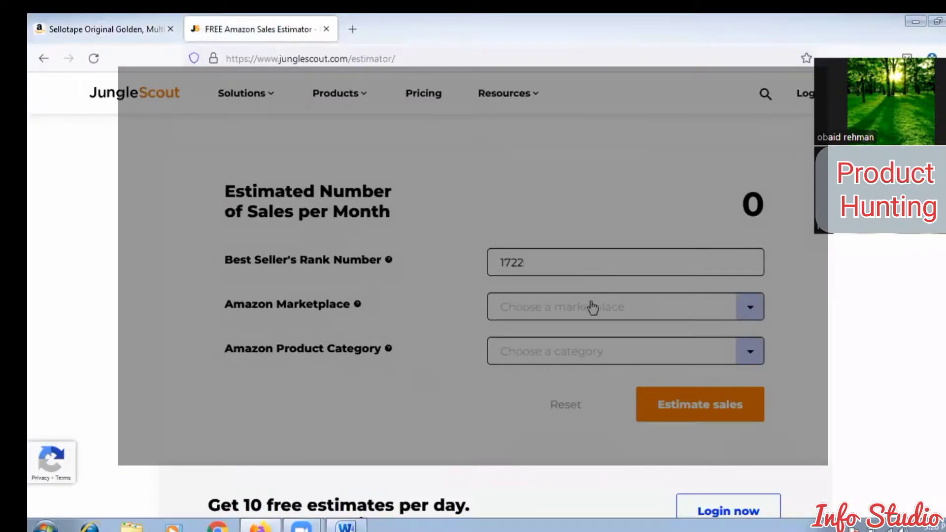
Set the estimator's marketplace to United Kingdom and category to DIY & Tools, matching the Amazon listing, and estimate the monthly sales.
click(76, 17)
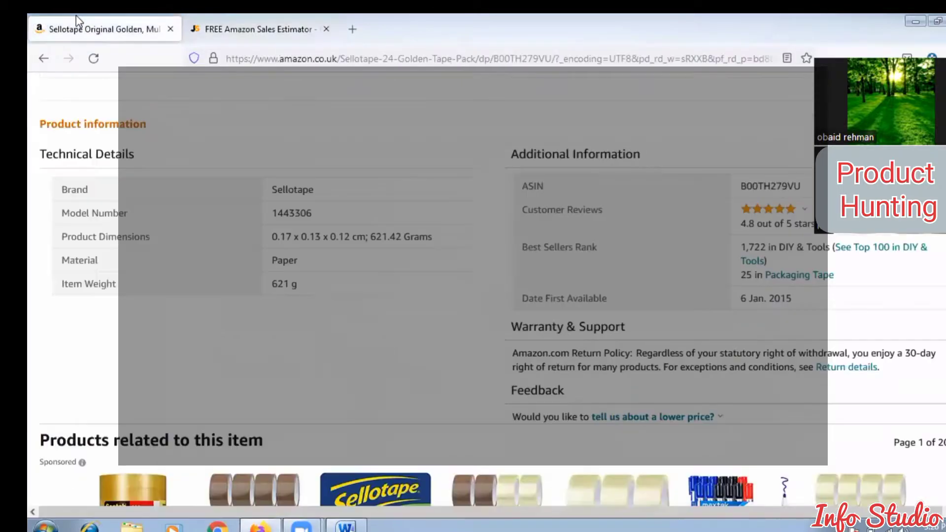
click(294, 40)
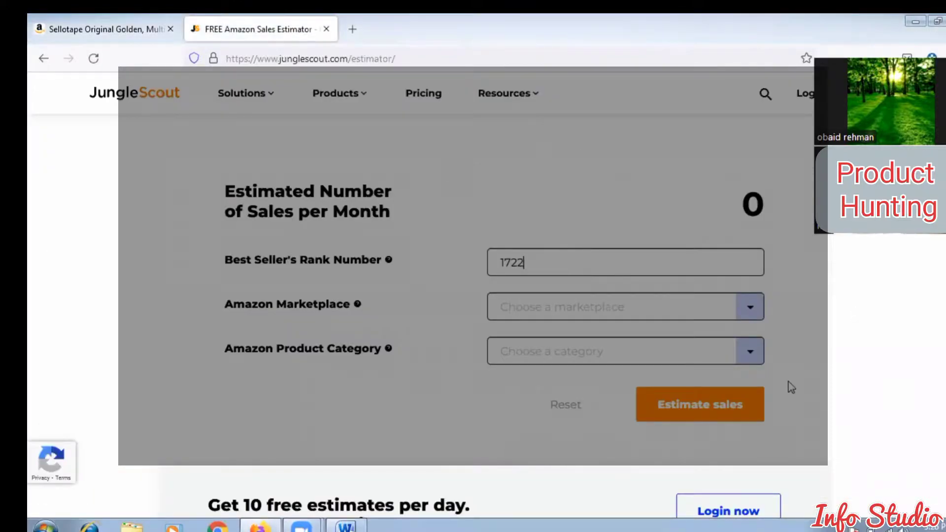
click(573, 312)
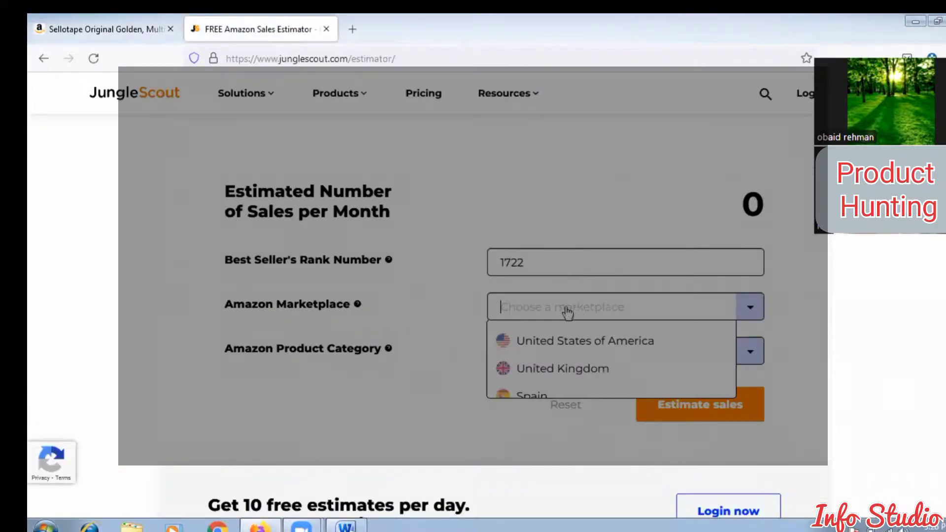
click(547, 374)
click(554, 355)
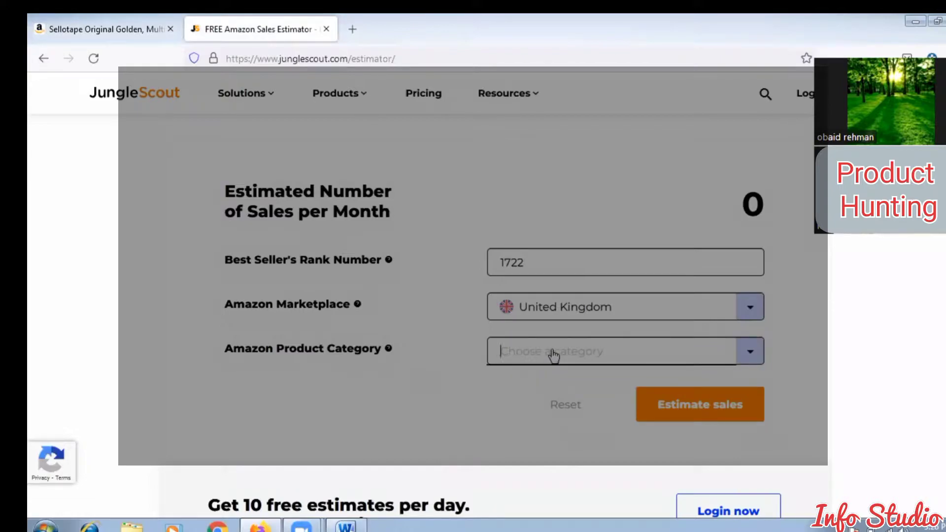
click(554, 355)
scroll(528, 434, down, 1)
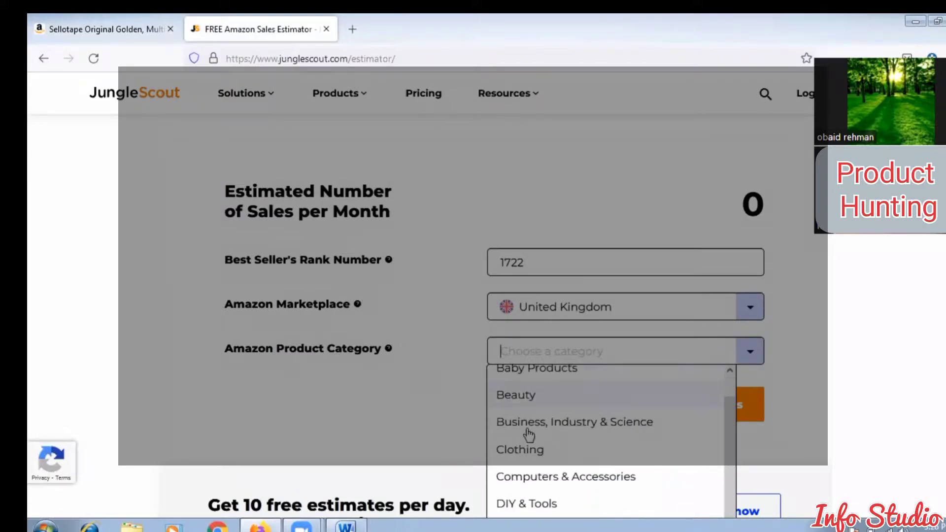
scroll(529, 434, down, 2)
click(532, 387)
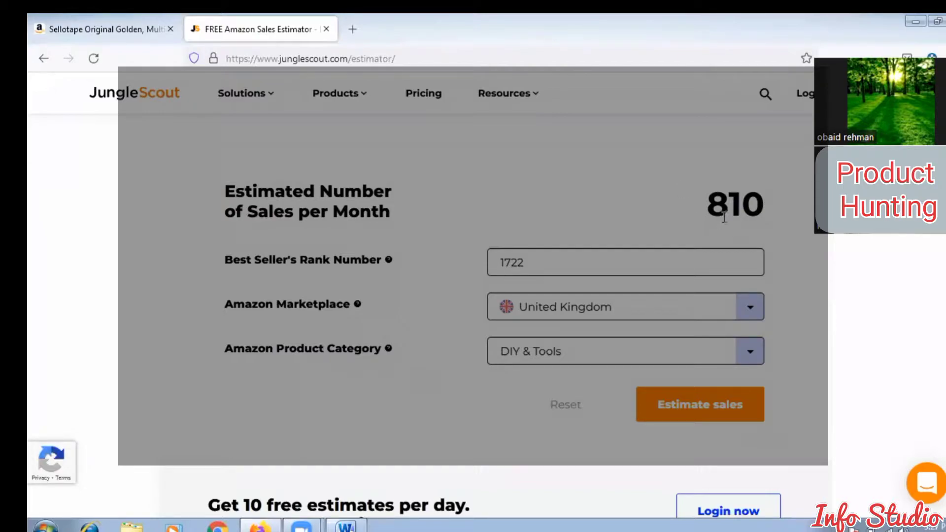
Change the Best Seller's Rank Number to 1000 and estimate the monthly sales again.
click(531, 267)
key(BackSpace)
key(BackSpace)
key(BackSpace)
click(669, 409)
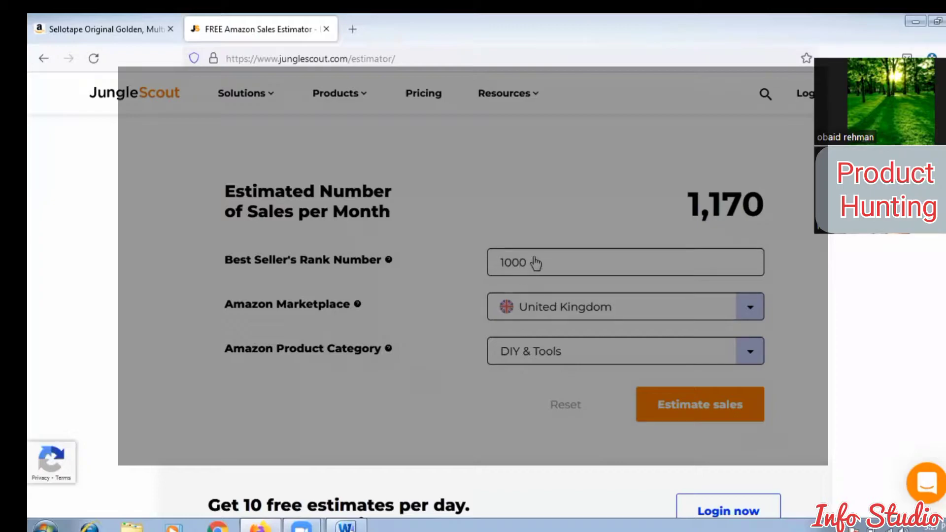
Set the estimator's marketplace to United States of America and category to Tools & Home Improvement, and estimate the monthly sales for rank 1000.
click(550, 313)
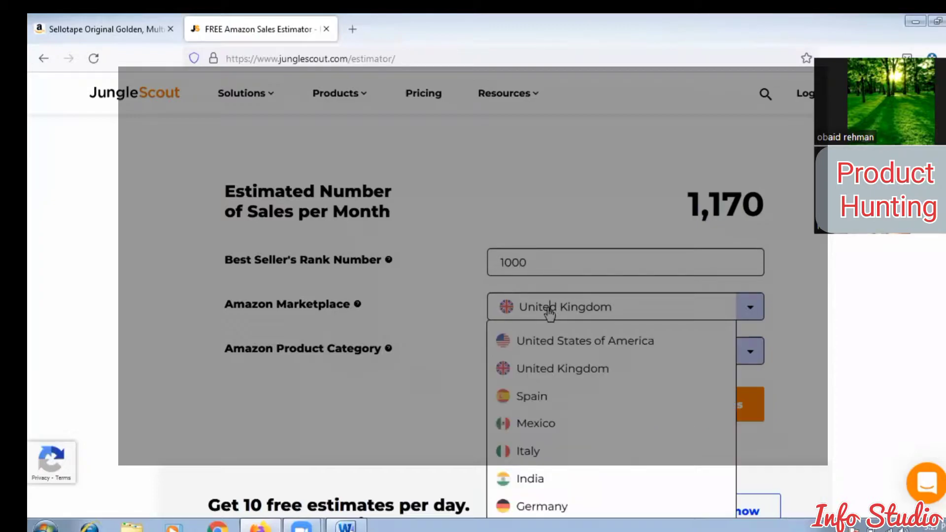
click(580, 342)
click(558, 364)
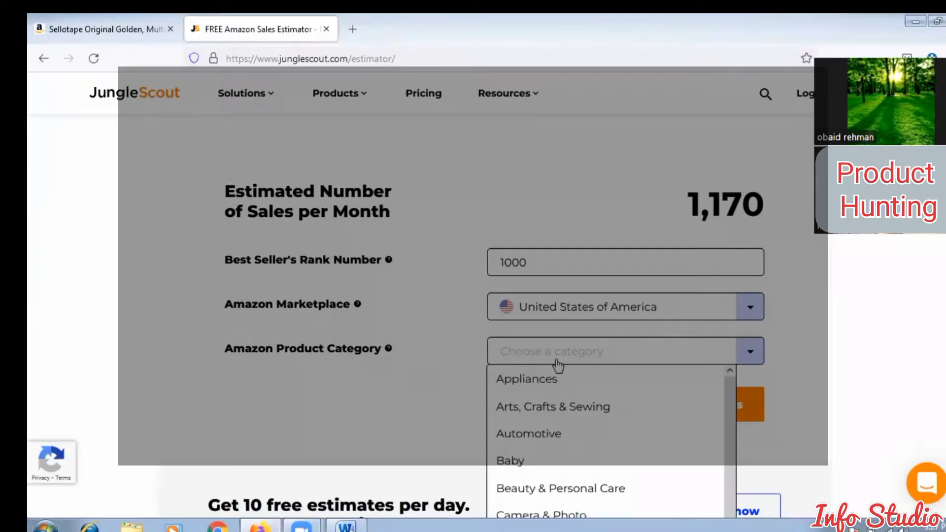
scroll(545, 405, down, 2)
scroll(547, 413, down, 3)
scroll(549, 417, down, 5)
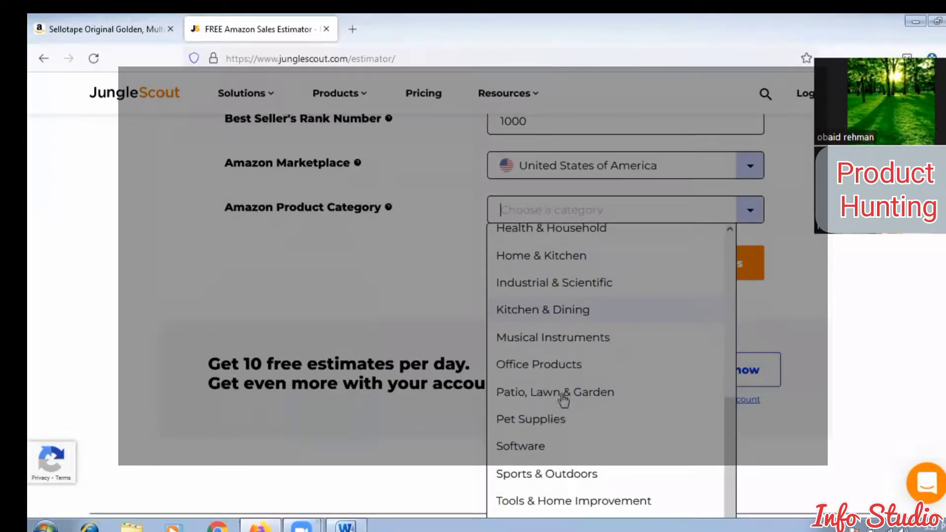
scroll(563, 400, down, 1)
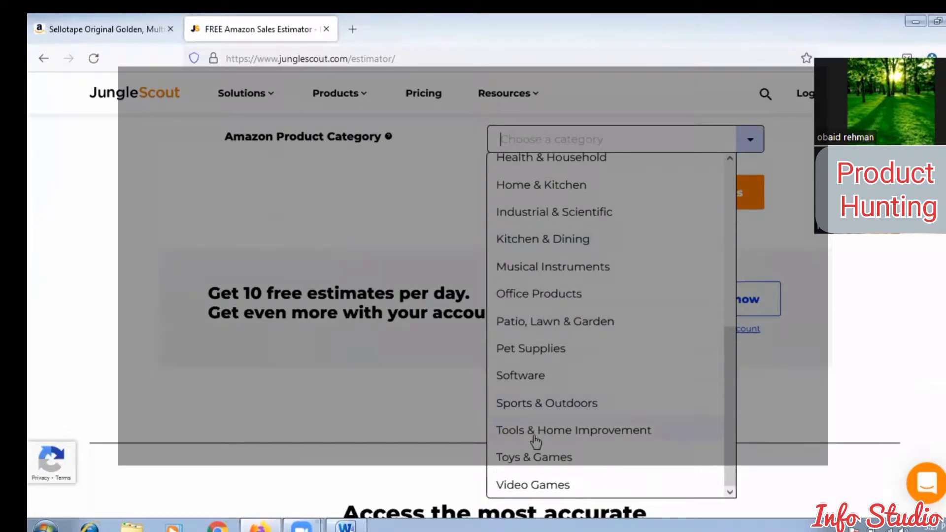
click(563, 432)
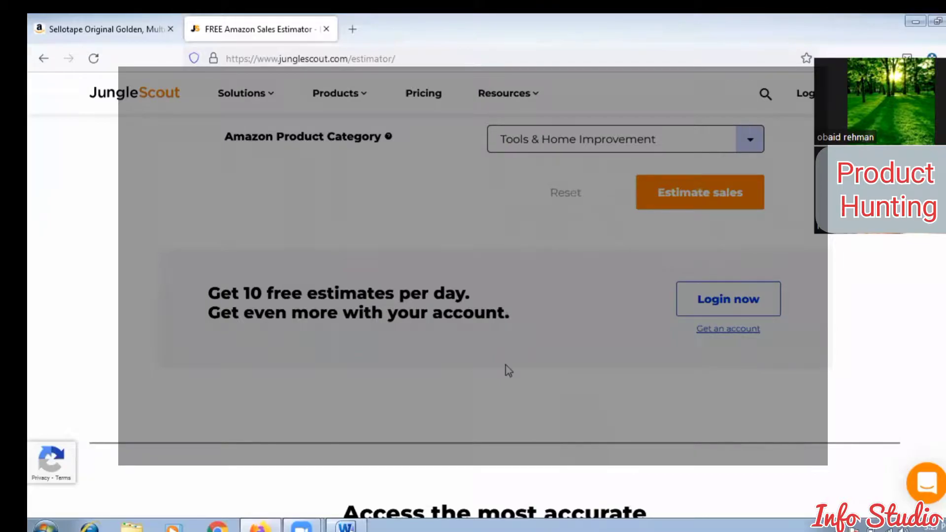
scroll(661, 403, up, 2)
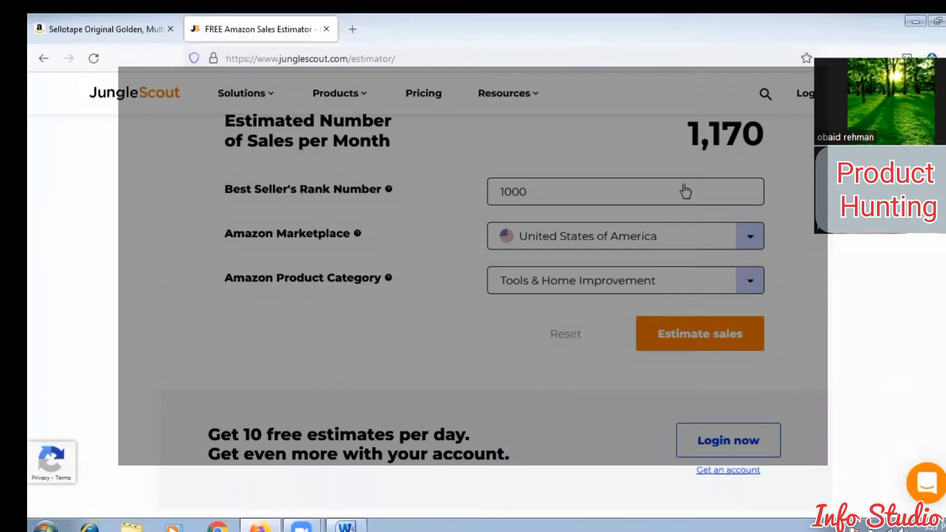
click(670, 345)
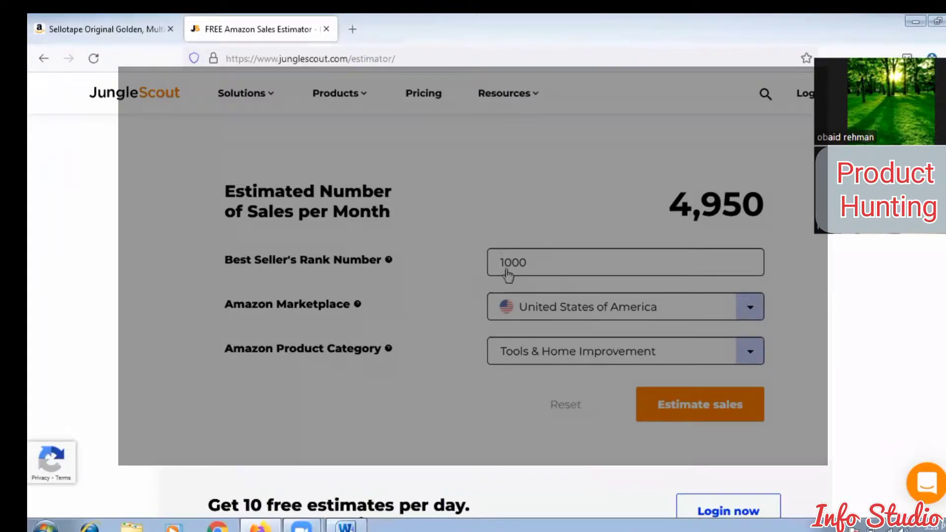
Switch to the class -2 notes in Word and highlight the Helium Sales Estimator bullet under the revenue calculator heading.
click(87, 24)
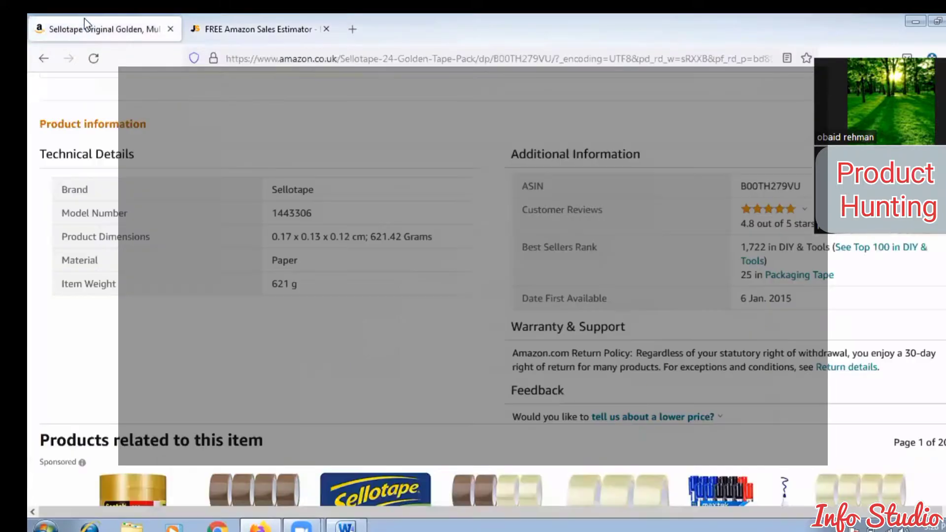
click(345, 525)
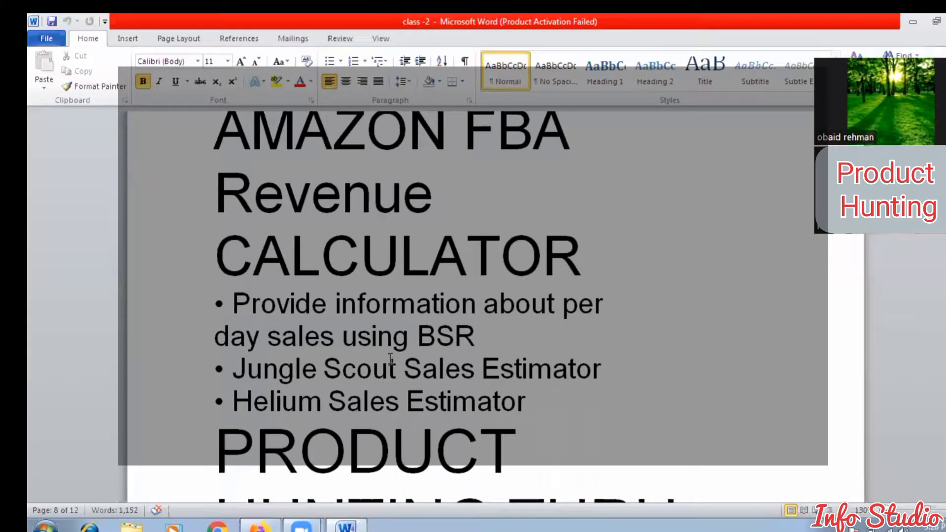
scroll(290, 358, down, 1)
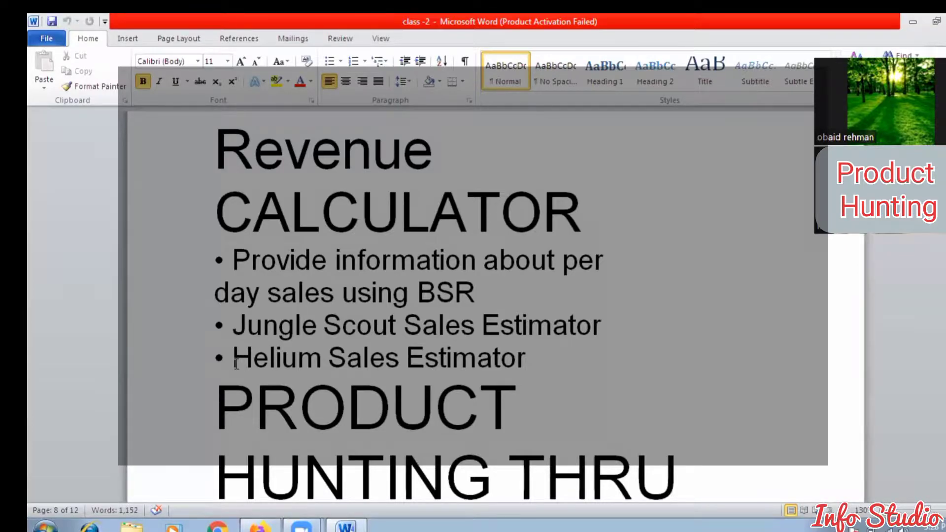
drag(251, 363, 457, 367)
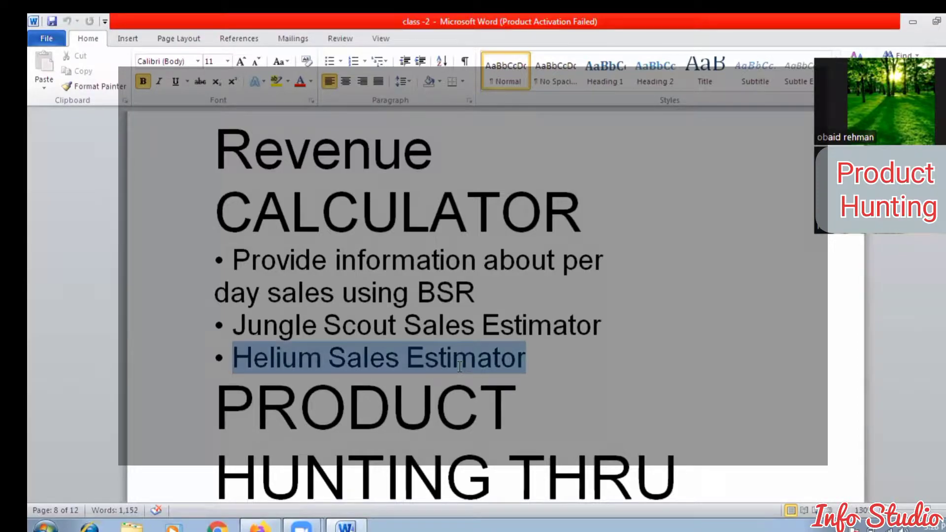
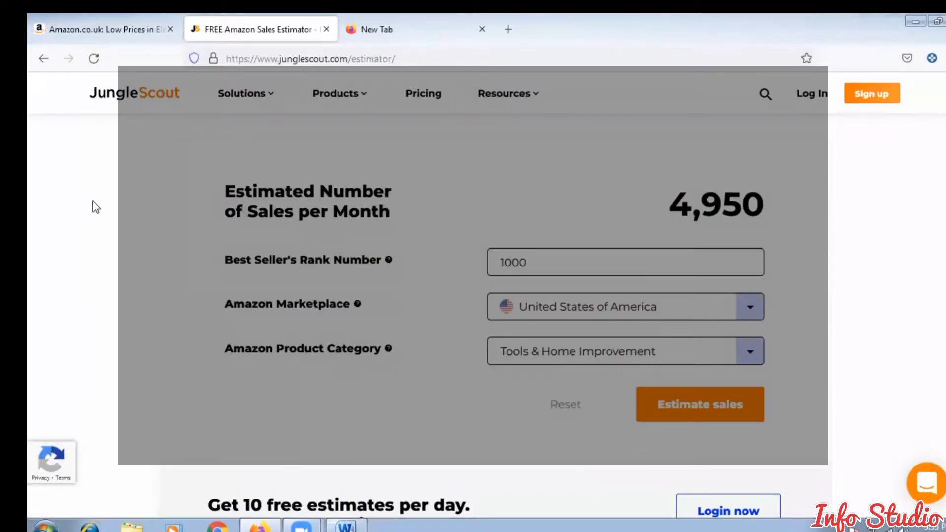
Close the Jungle Scout estimator and open the Keepa website from the browser's new tab page.
mouse_move(288, 74)
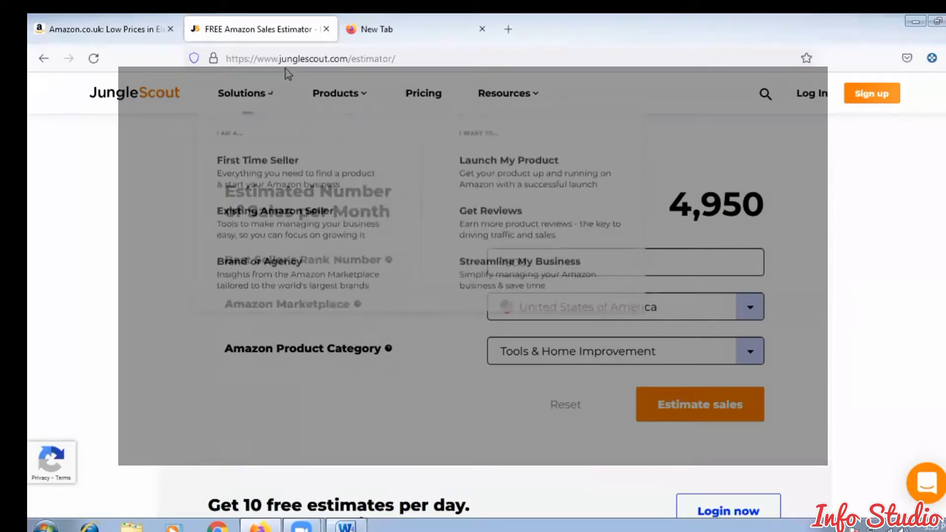
mouse_move(384, 144)
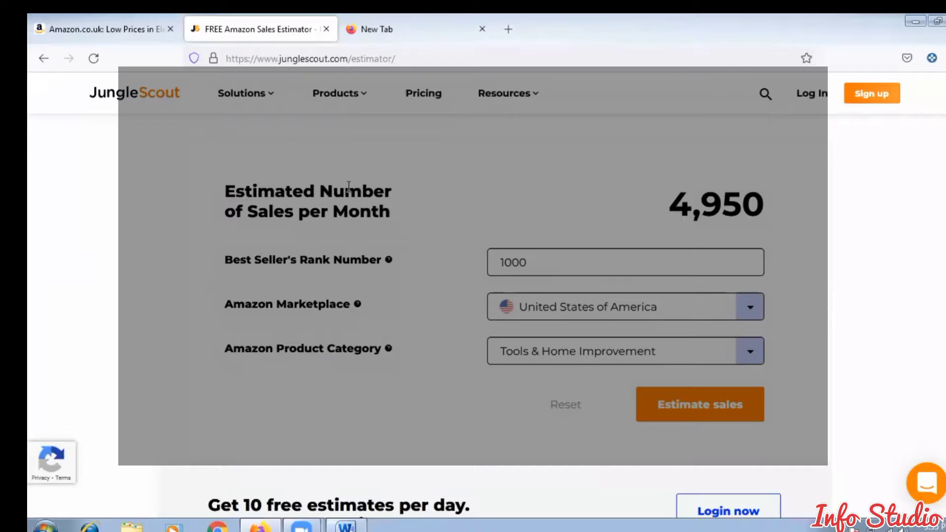
mouse_move(357, 304)
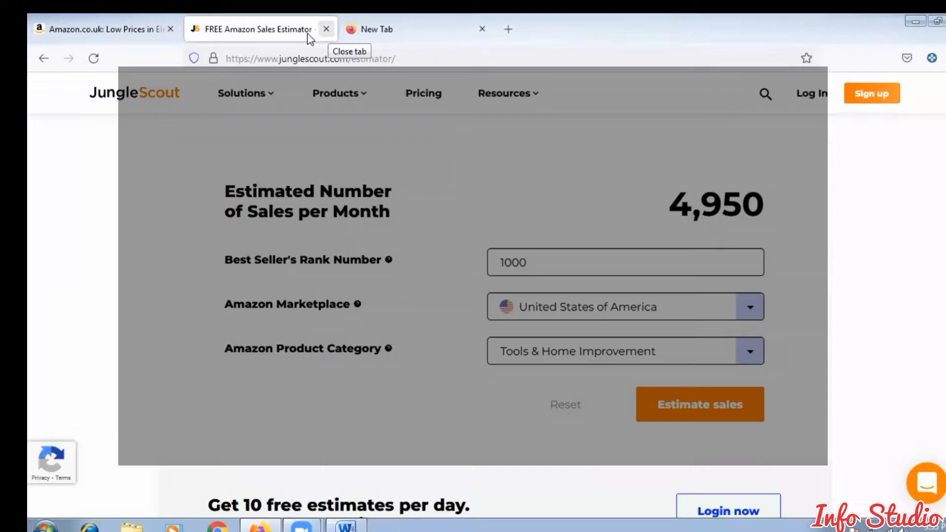
click(327, 28)
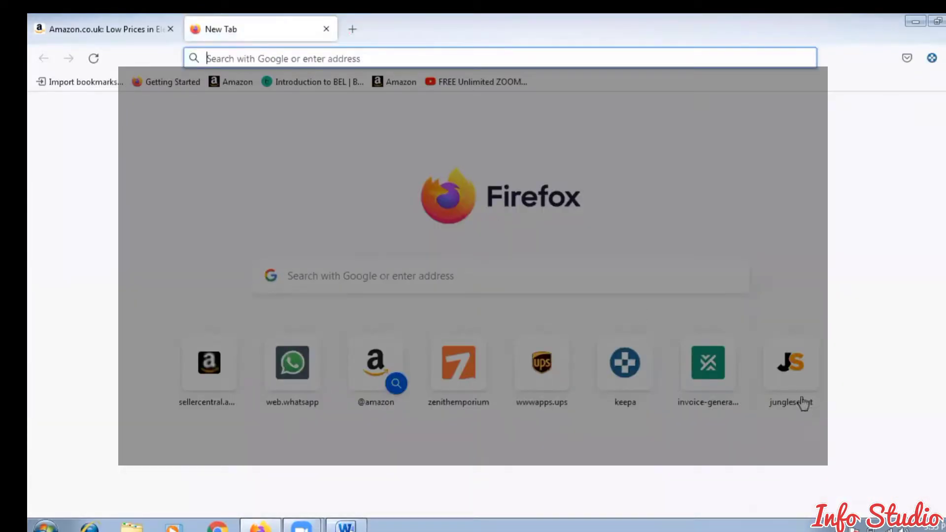
click(623, 378)
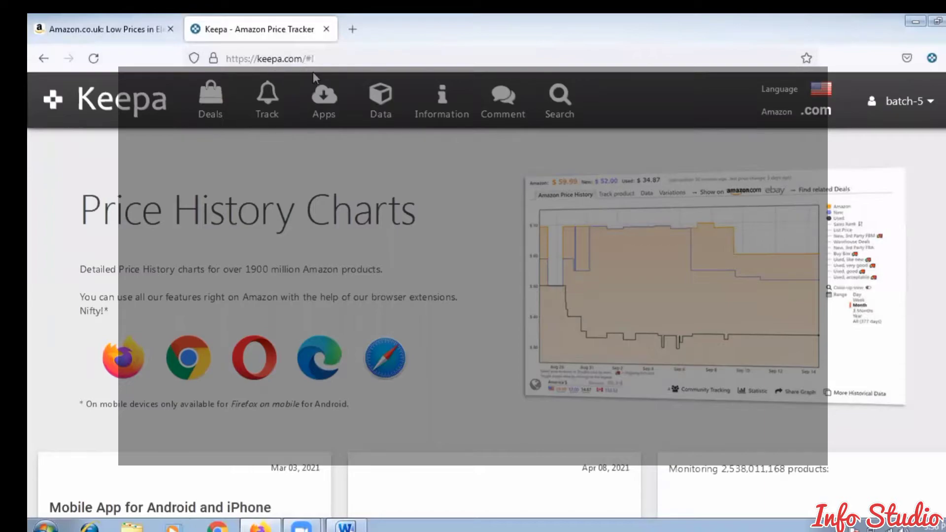
Switch Keepa's Amazon locale to .uk and back to .com.
mouse_move(911, 112)
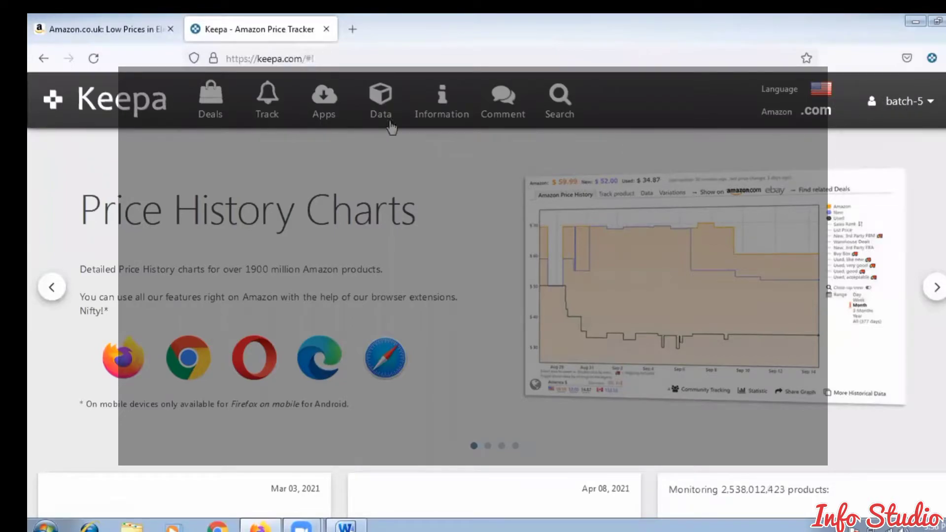
click(816, 114)
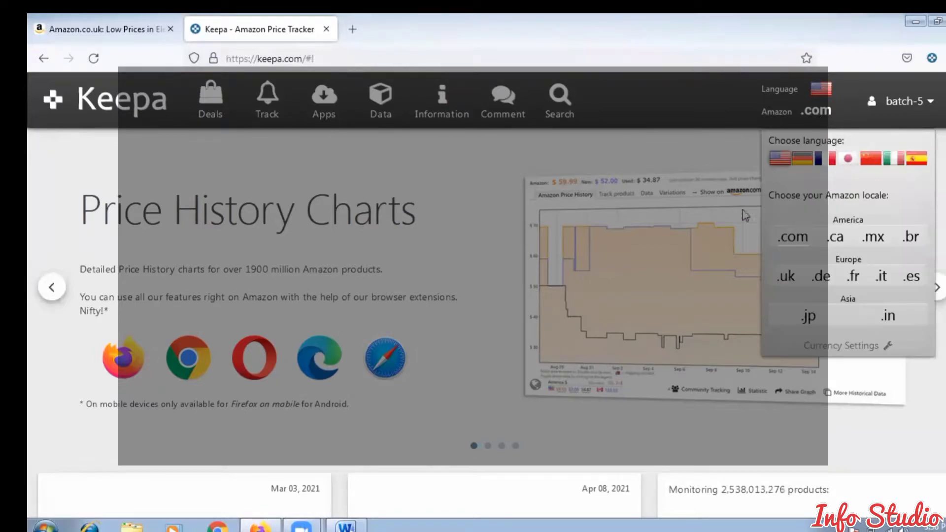
click(788, 278)
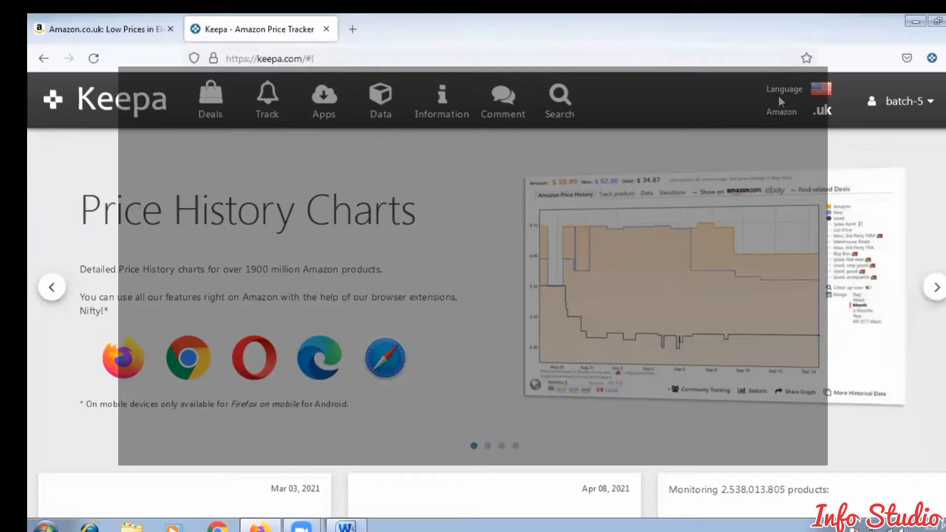
click(829, 123)
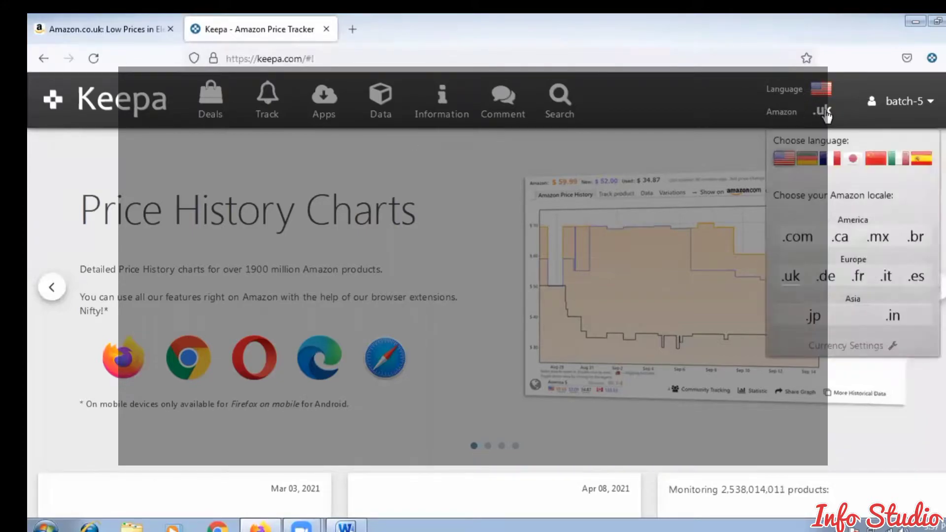
click(797, 239)
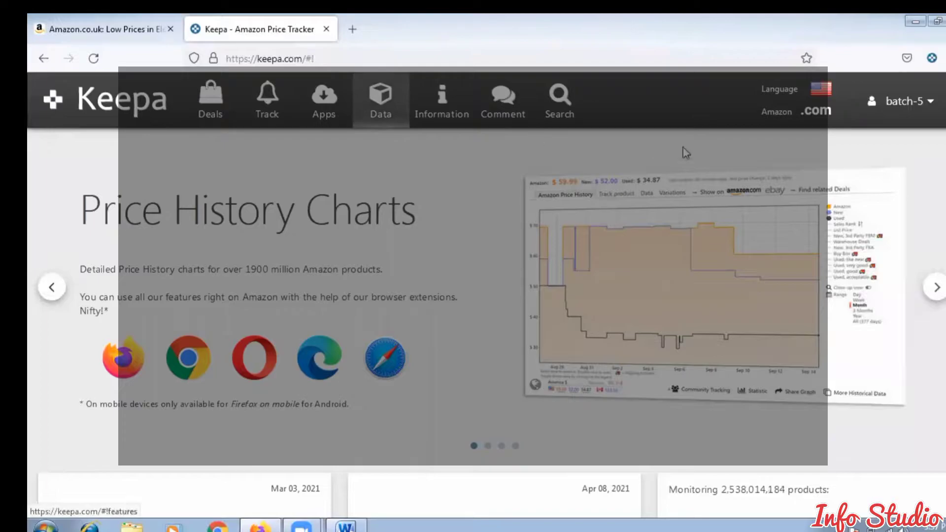
Open Keepa's Product Finder from its data features and go to the Sales Rank & Price Types filters.
click(387, 117)
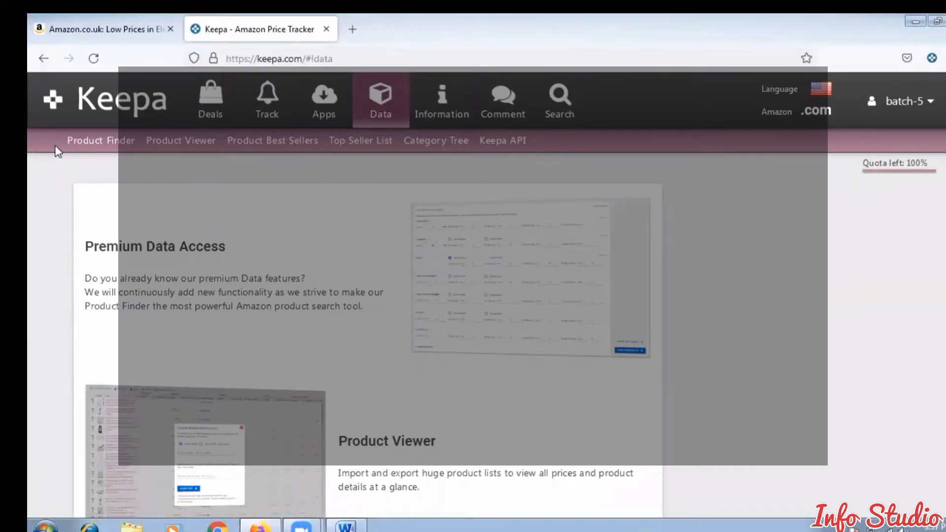
click(86, 143)
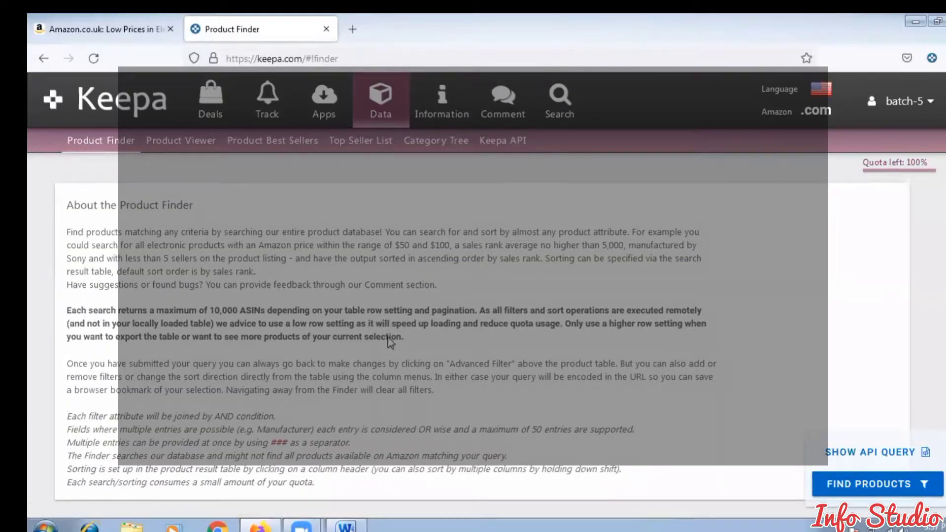
scroll(394, 340, down, 4)
scroll(399, 350, up, 3)
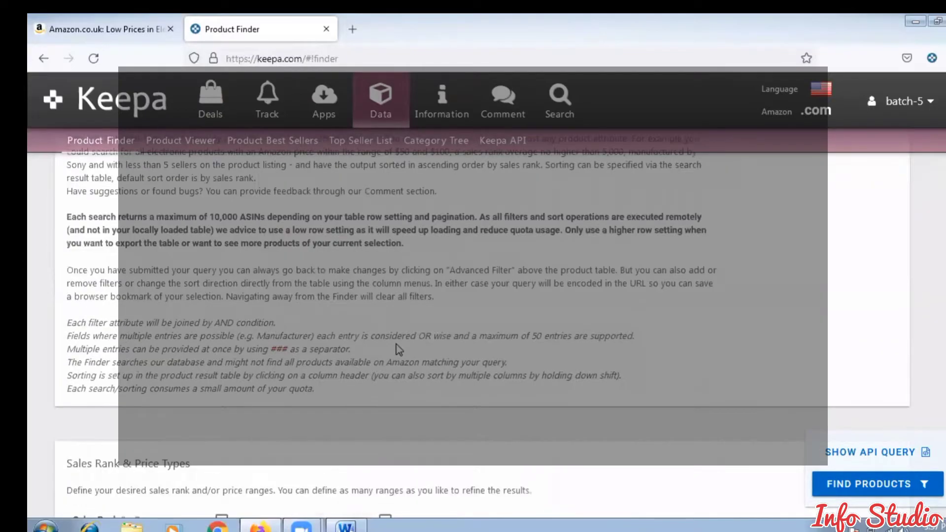
scroll(401, 349, down, 5)
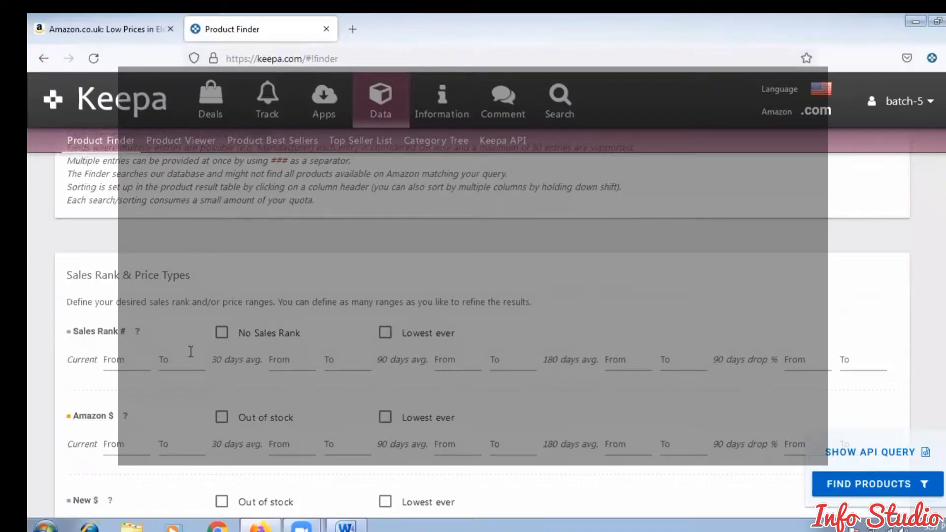
scroll(240, 349, down, 2)
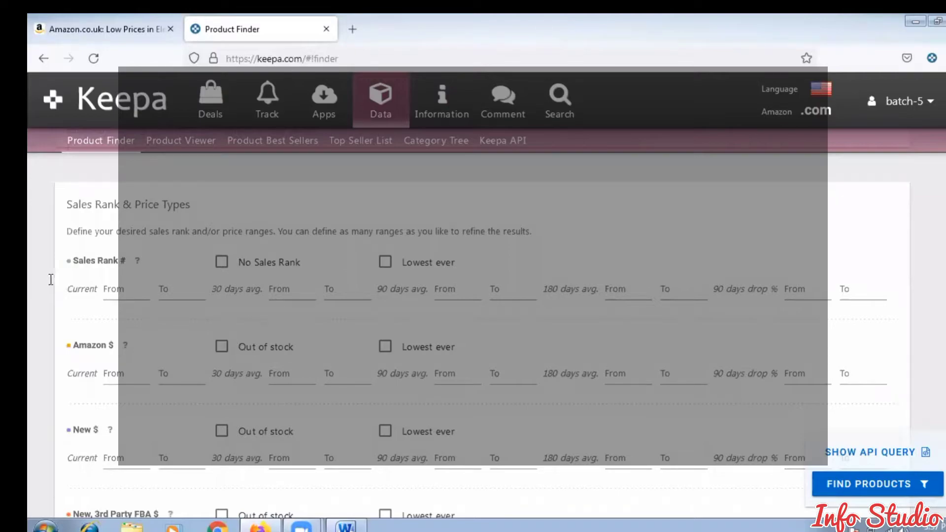
click(127, 281)
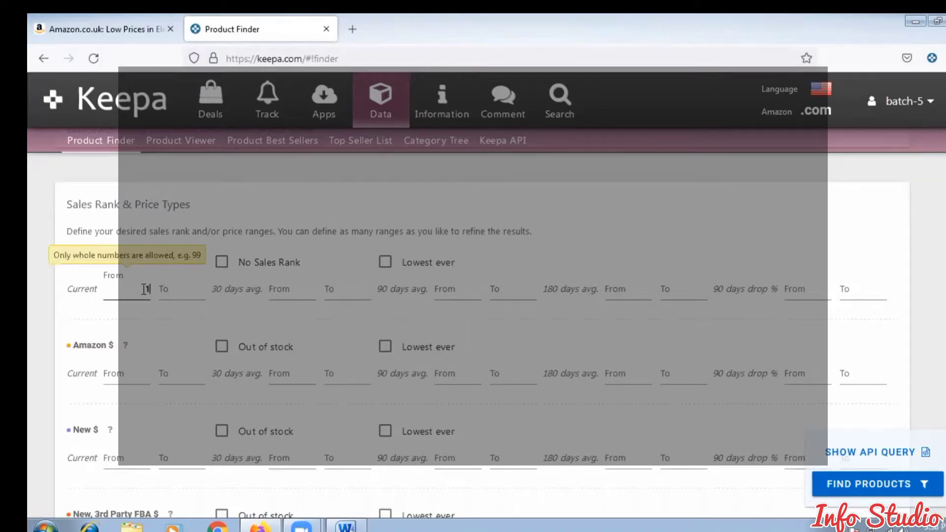
drag(144, 290, 163, 293)
key(BackSpace)
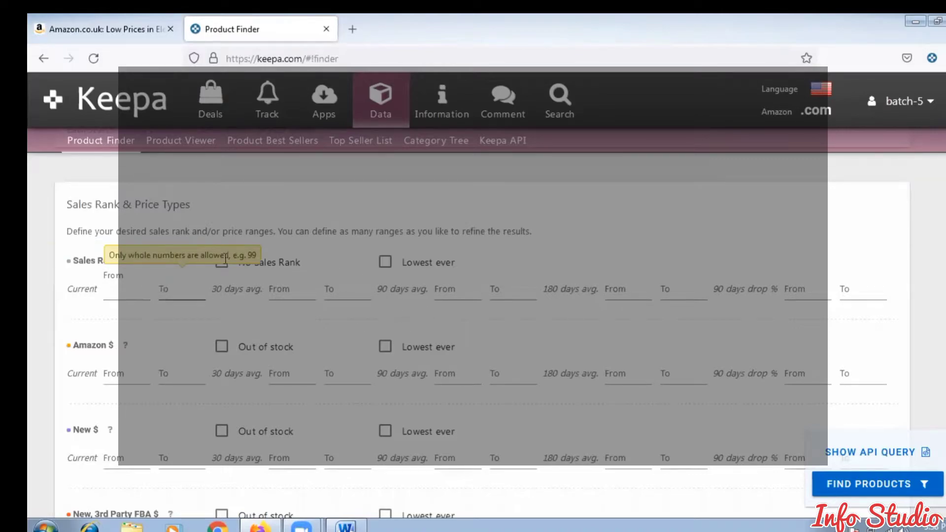
Set the Sales Rank 30 days average range from 1 to 60000 and restrict the Amazon price filter to out-of-stock products.
click(296, 293)
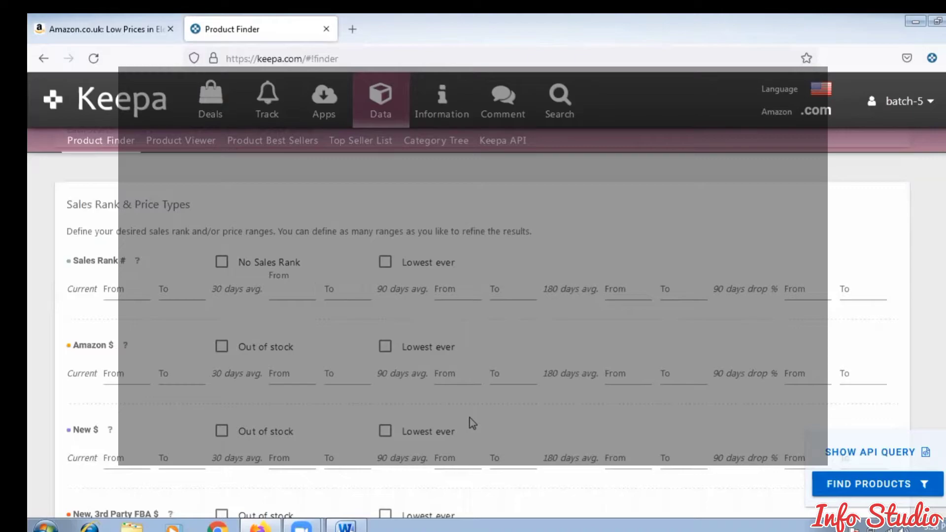
key(Tab)
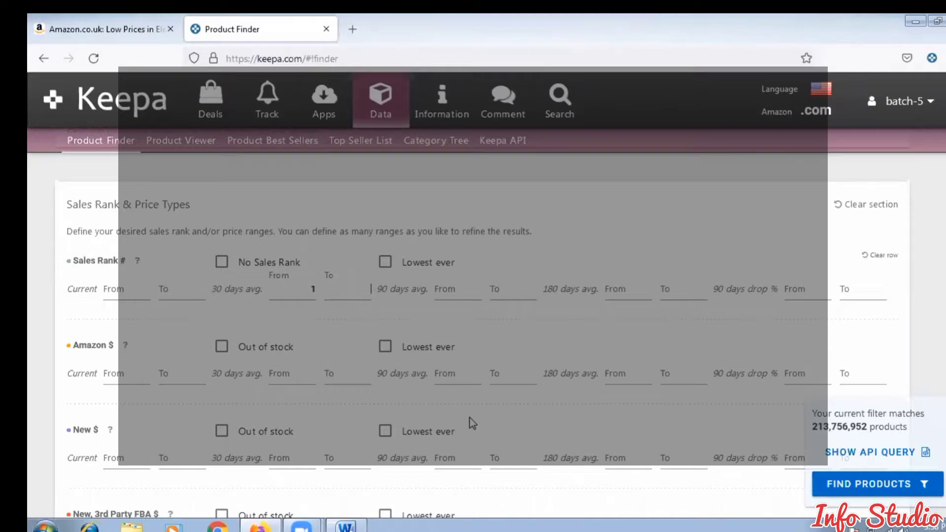
text(60000)
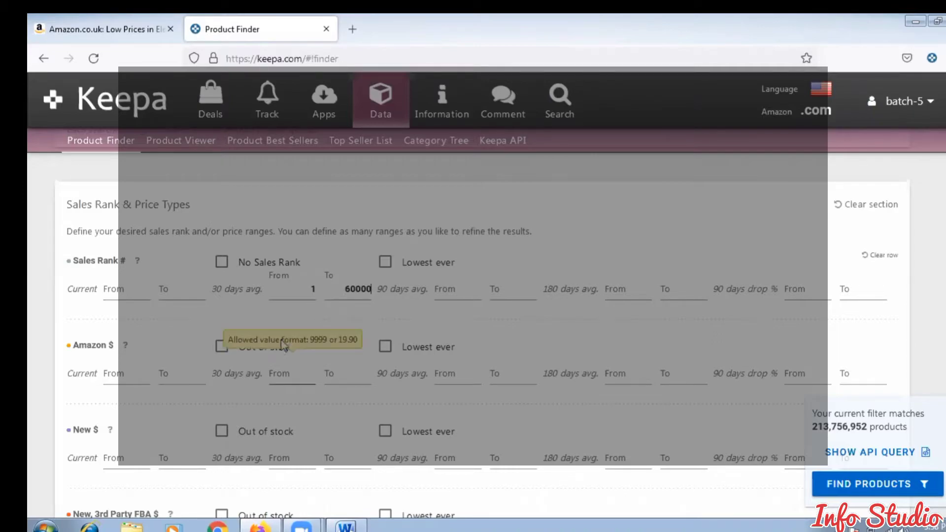
click(292, 290)
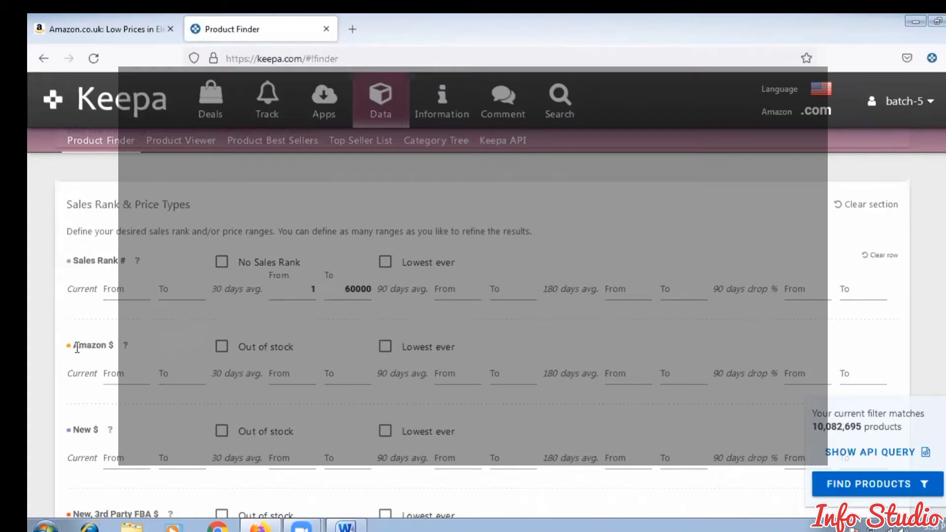
scroll(95, 356, down, 2)
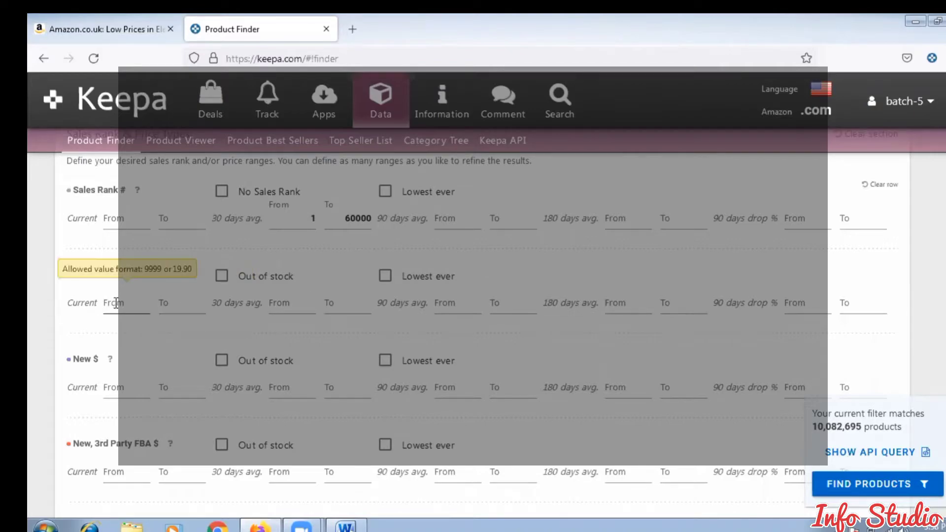
click(222, 277)
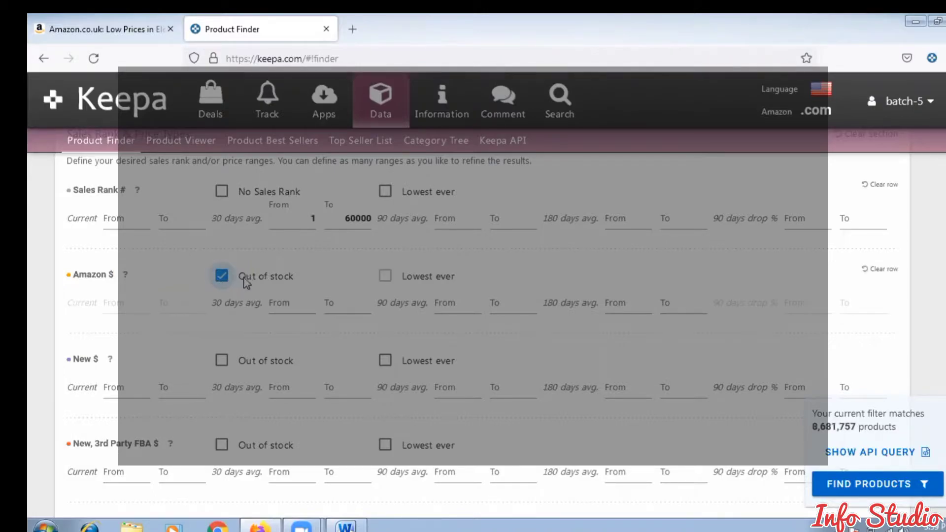
click(274, 302)
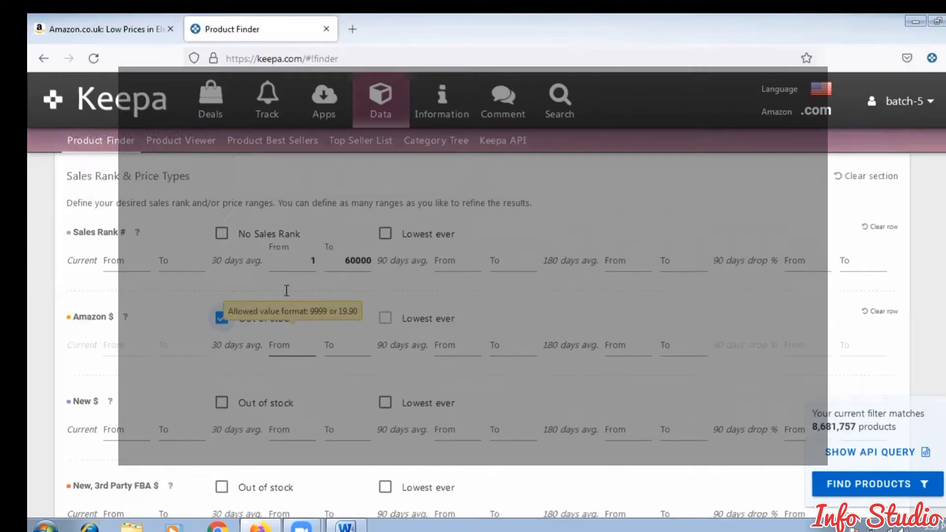
scroll(283, 290, up, 3)
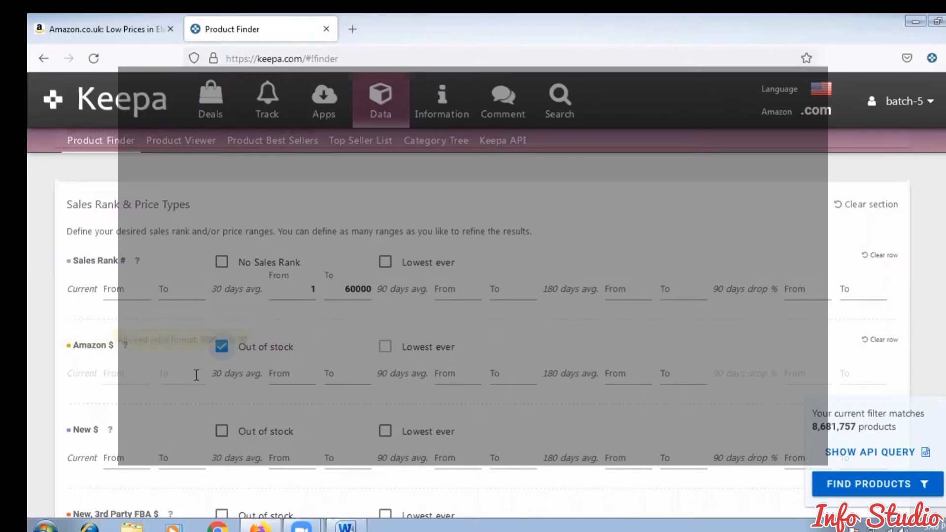
scroll(108, 373, down, 3)
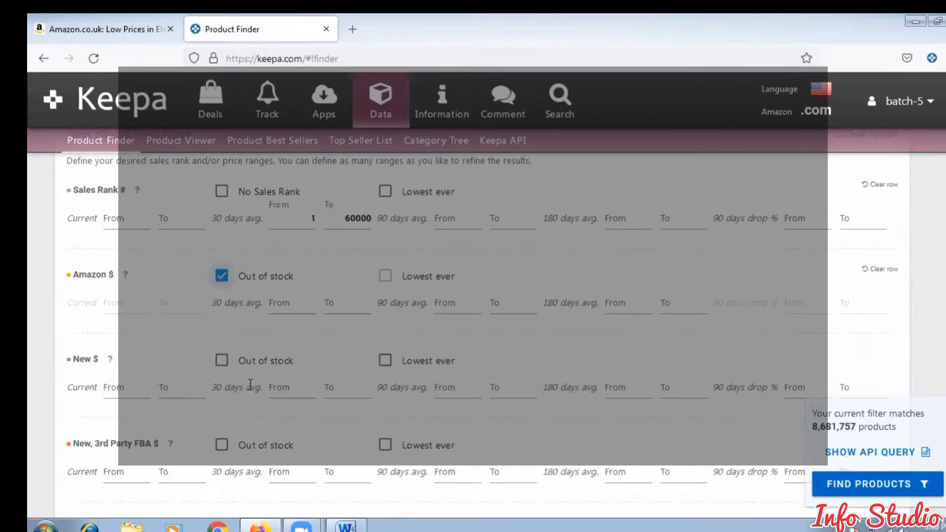
Set the current price range of the New, 3rd Party FBA filter from 10 to 100.
scroll(237, 377, down, 3)
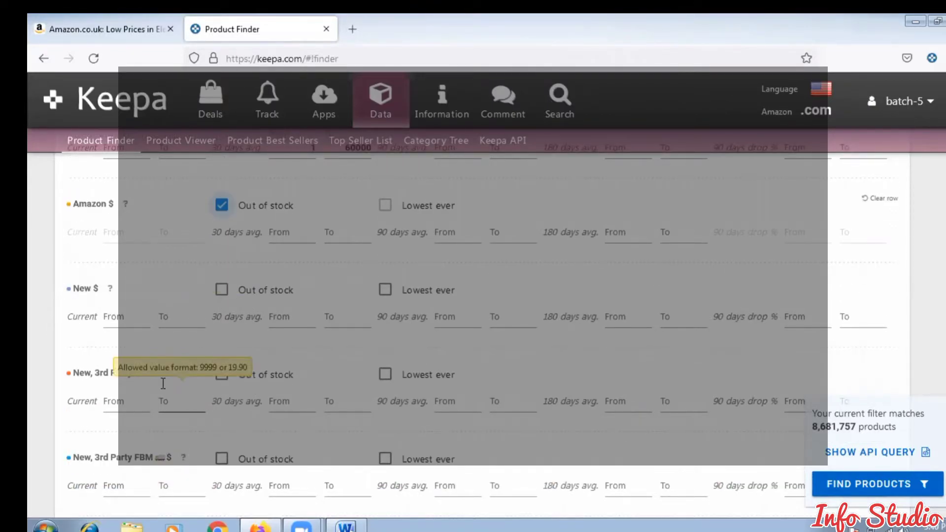
scroll(99, 345, down, 3)
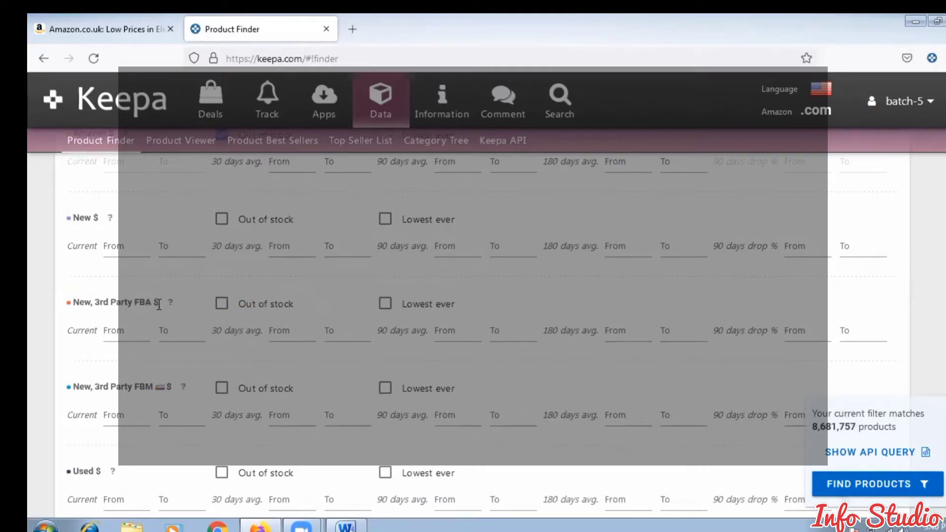
click(300, 337)
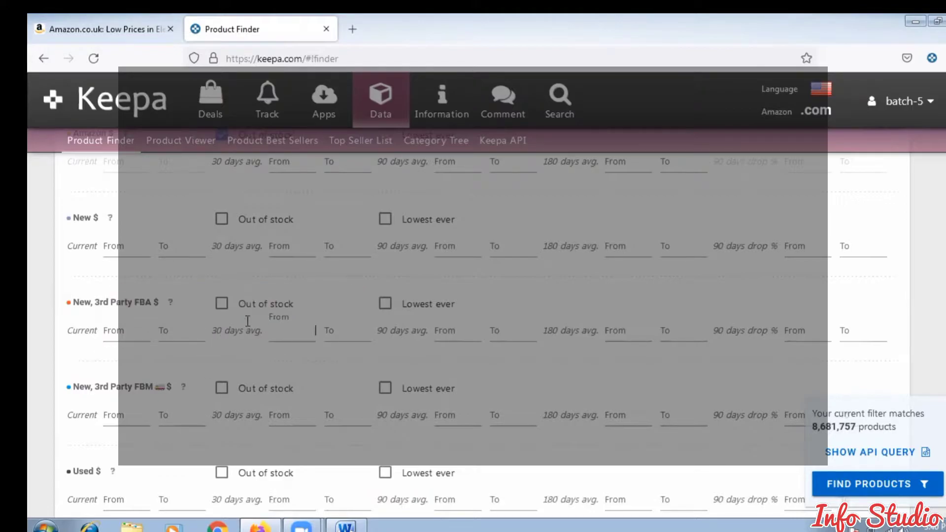
click(126, 337)
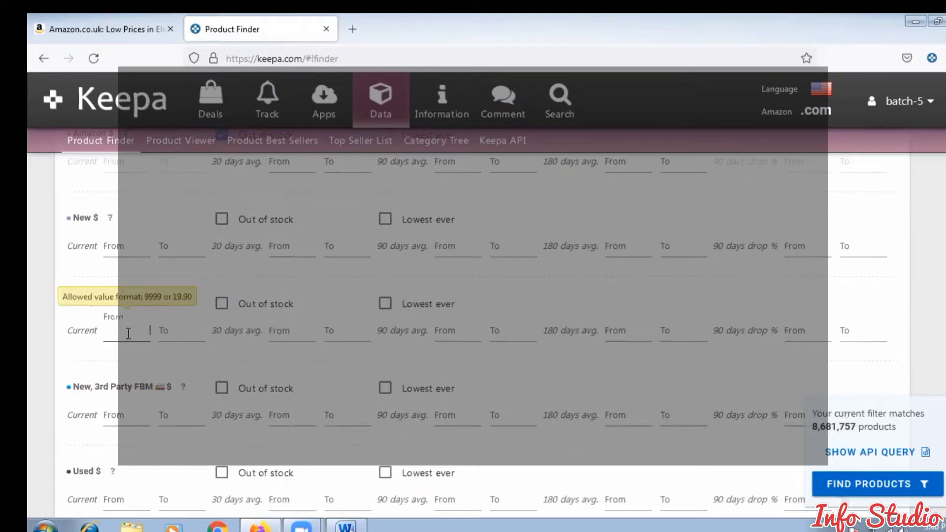
scroll(333, 379, up, 2)
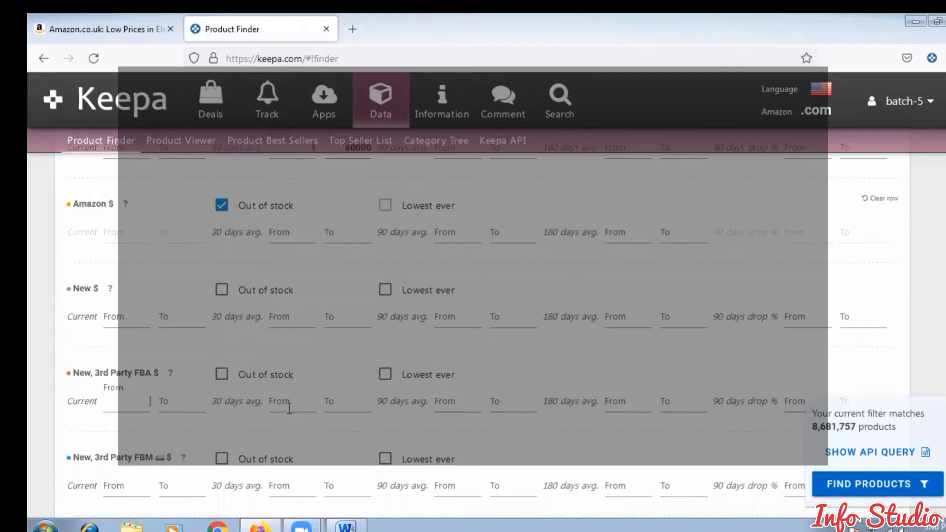
scroll(127, 397, down, 2)
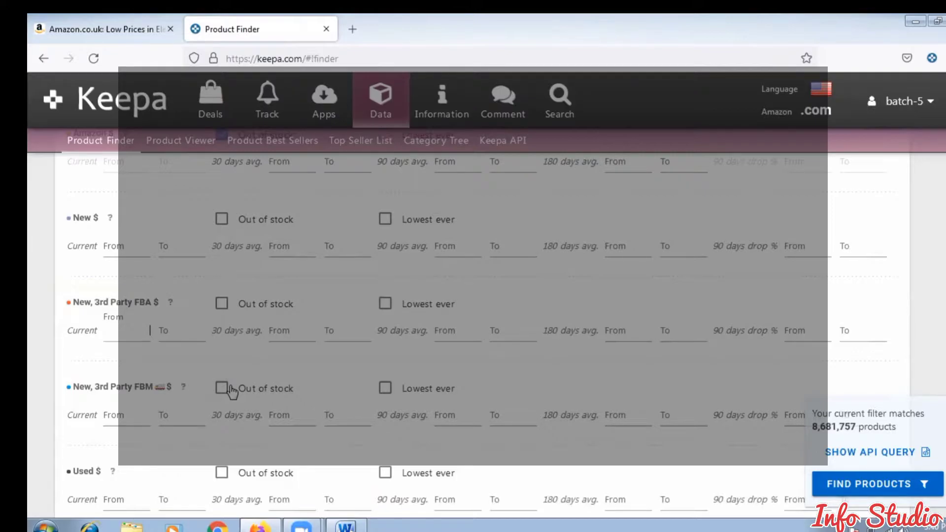
text(12)
key(BackSpace)
text(0)
click(198, 337)
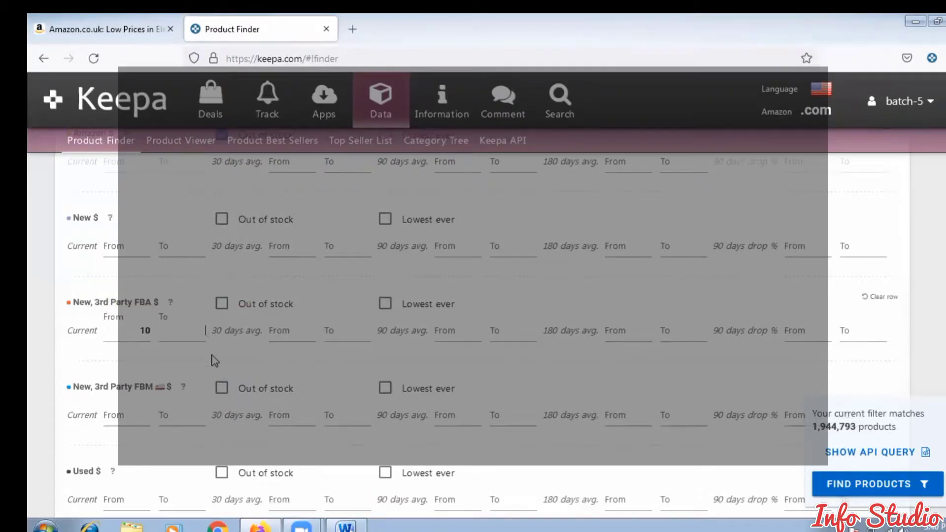
text(100)
Look through the remaining price type filters, from New, 3rd Party FBM down to Trade-In and Rental.
scroll(239, 351, down, 1)
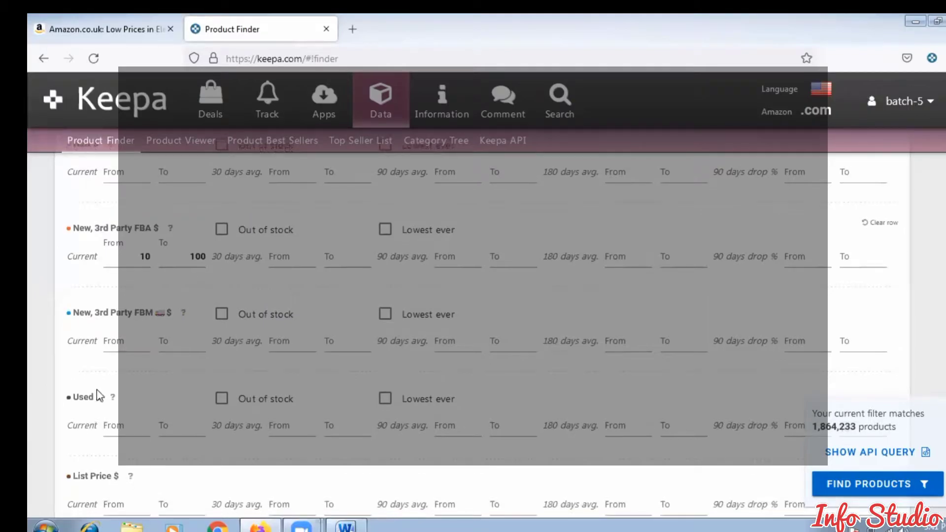
scroll(104, 384, down, 1)
scroll(153, 379, down, 1)
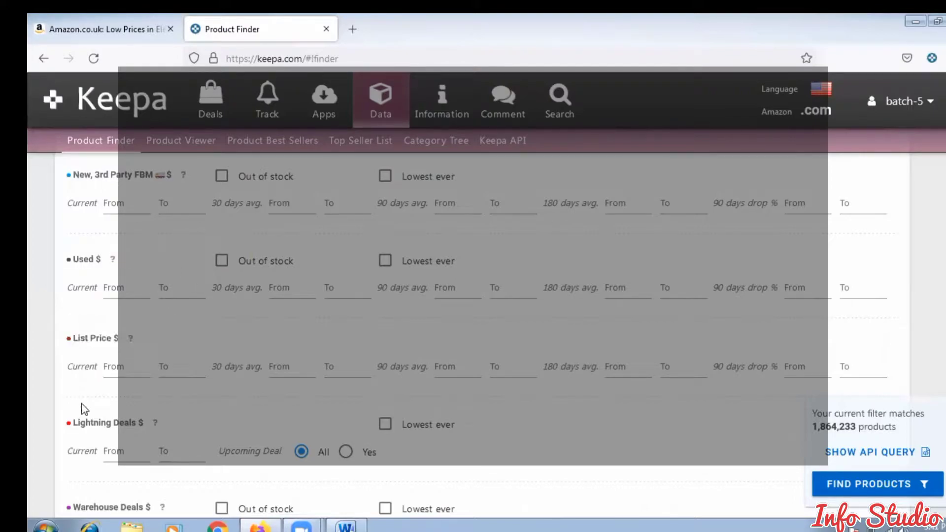
scroll(81, 403, down, 2)
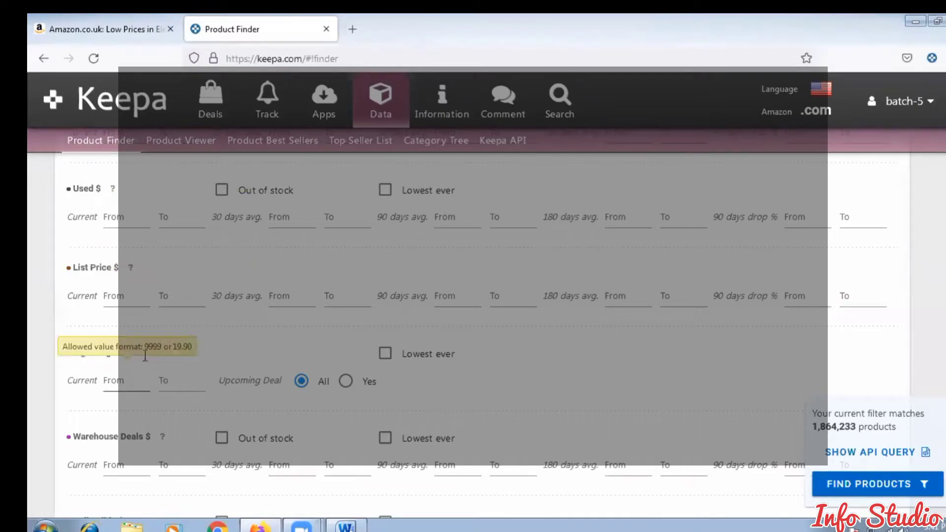
scroll(135, 390, down, 3)
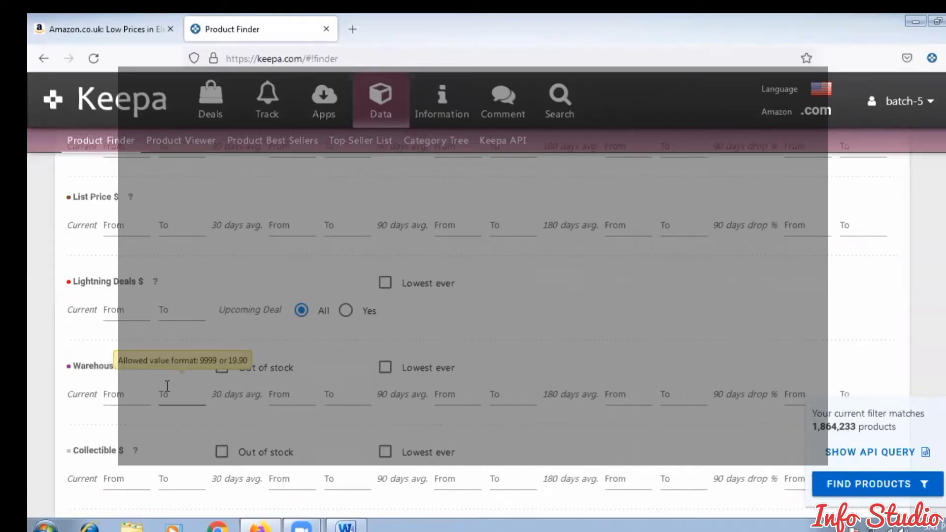
scroll(133, 388, down, 3)
scroll(118, 418, down, 6)
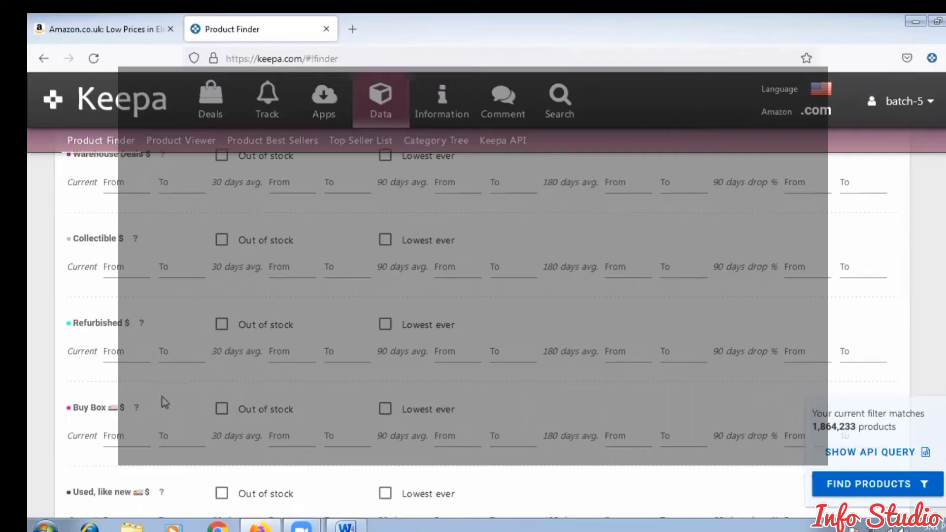
scroll(101, 408, down, 3)
scroll(188, 390, down, 12)
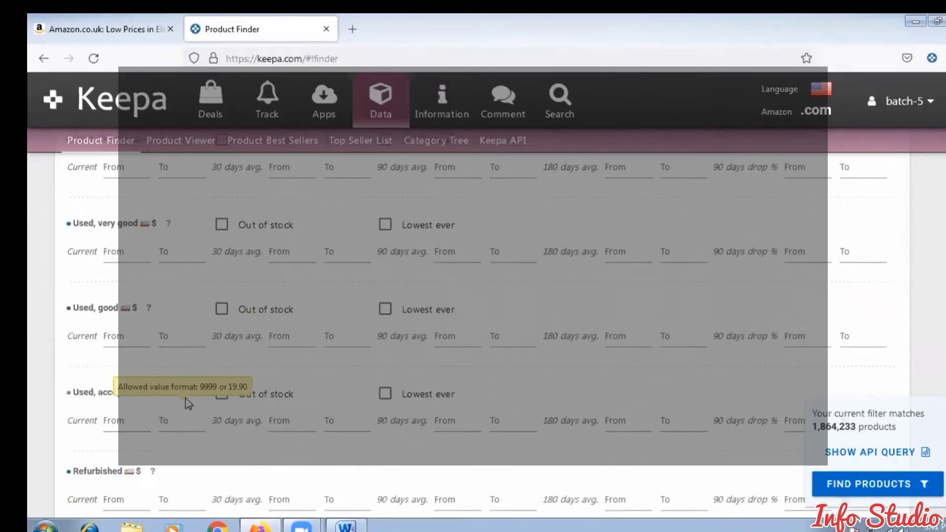
scroll(187, 402, down, 9)
scroll(134, 363, down, 12)
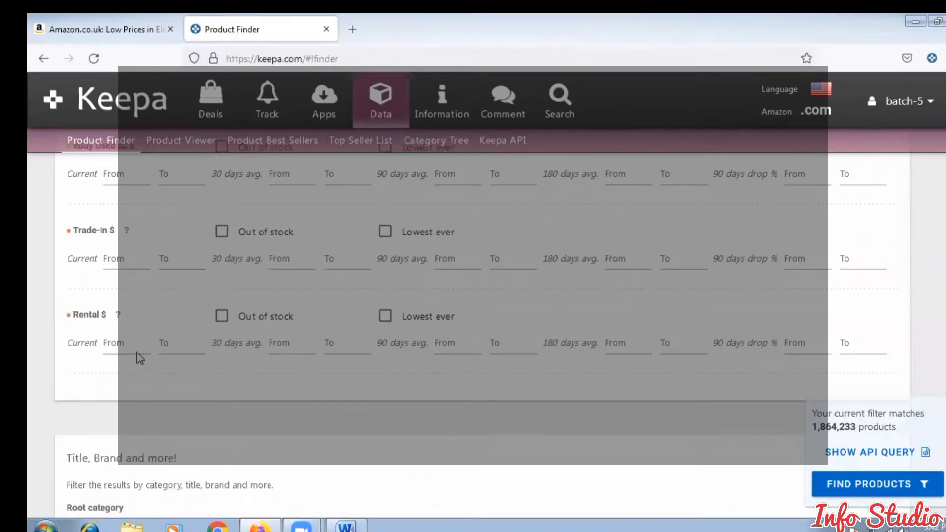
Choose Home & Kitchen as the root category in the Title, Brand and more section.
scroll(139, 358, down, 9)
scroll(230, 343, down, 2)
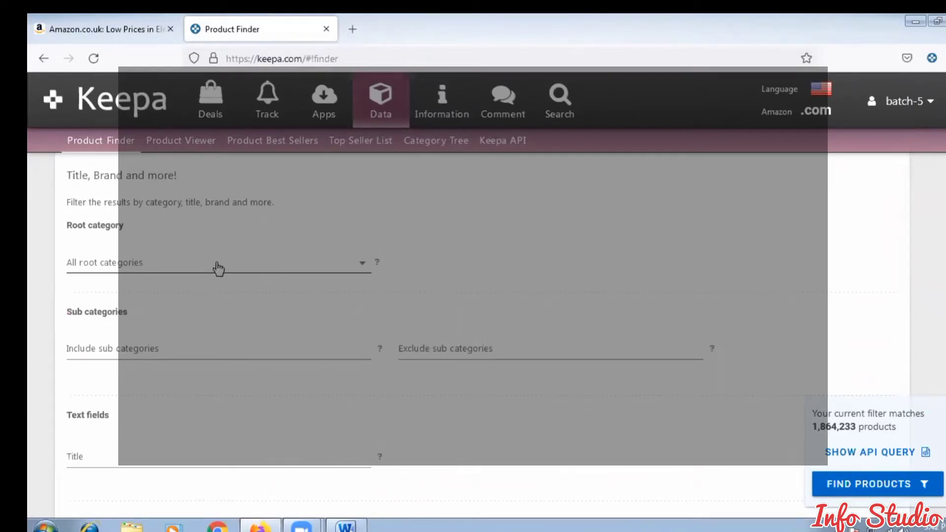
click(218, 268)
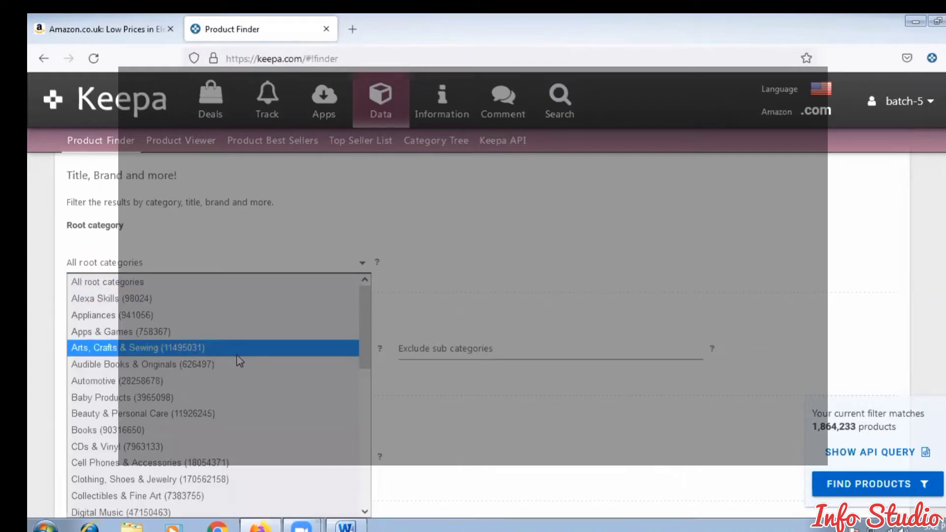
scroll(240, 361, down, 2)
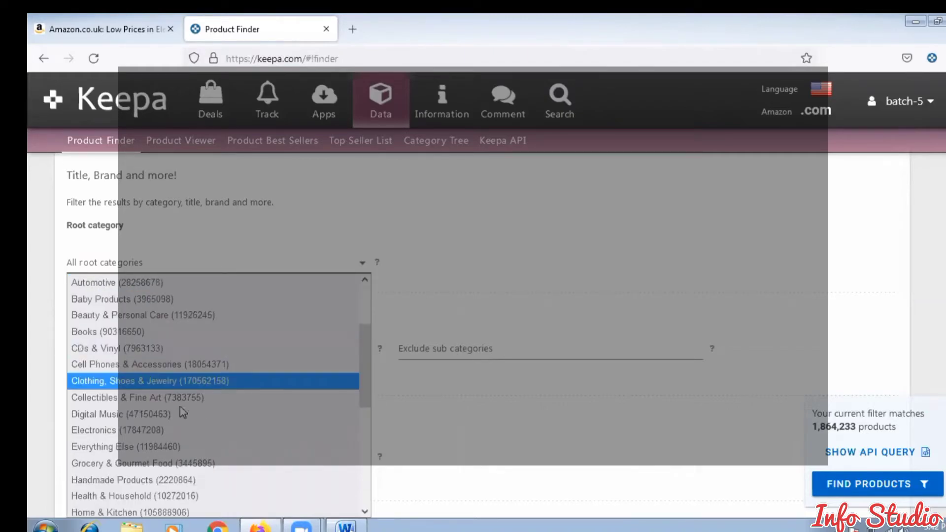
scroll(160, 448, down, 2)
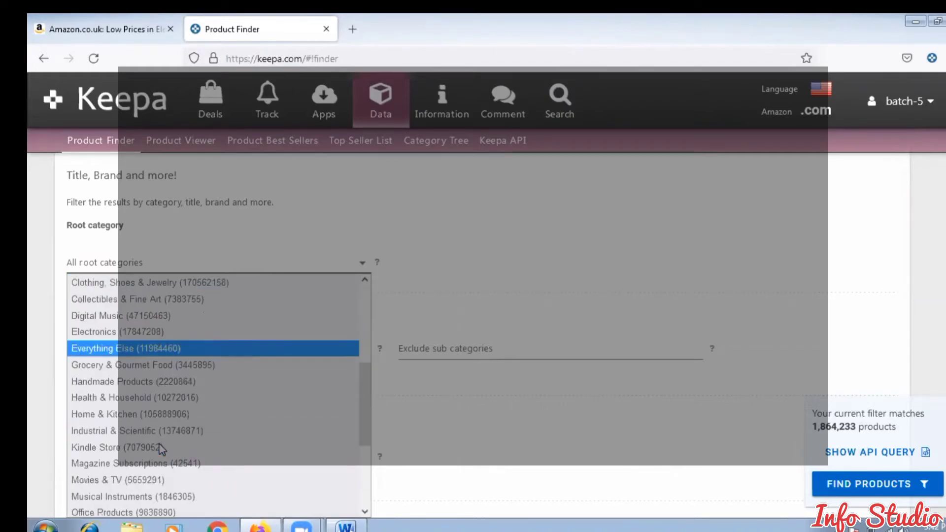
click(160, 414)
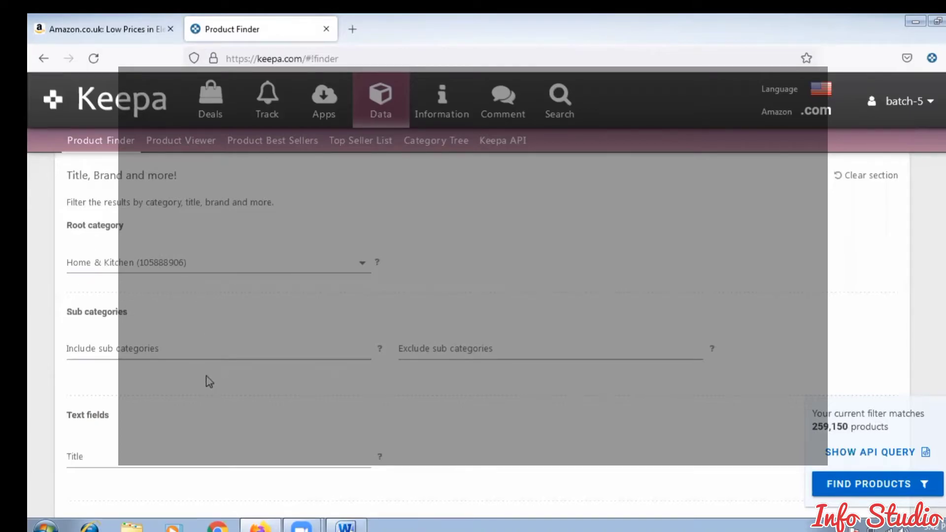
Set the current New Offer Count range from 3 to 30 in the Offer Counts section.
scroll(207, 380, down, 3)
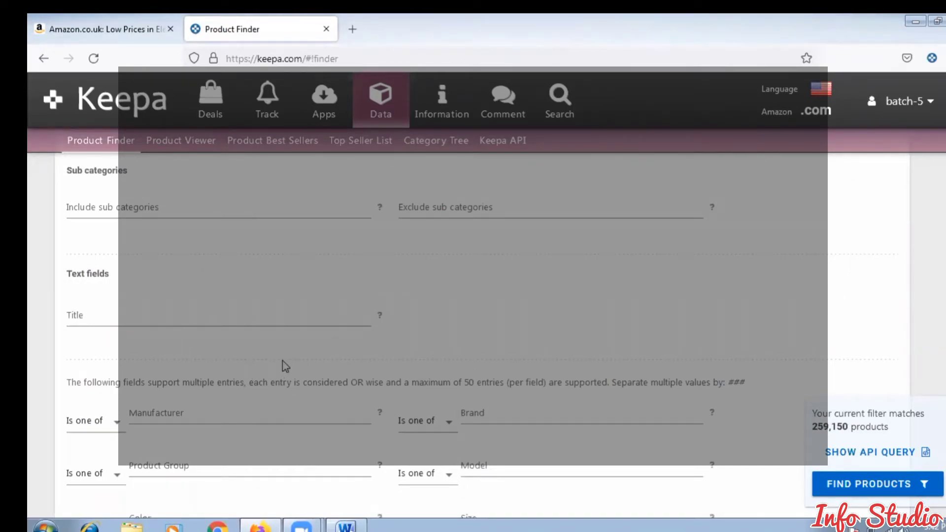
scroll(454, 363, down, 2)
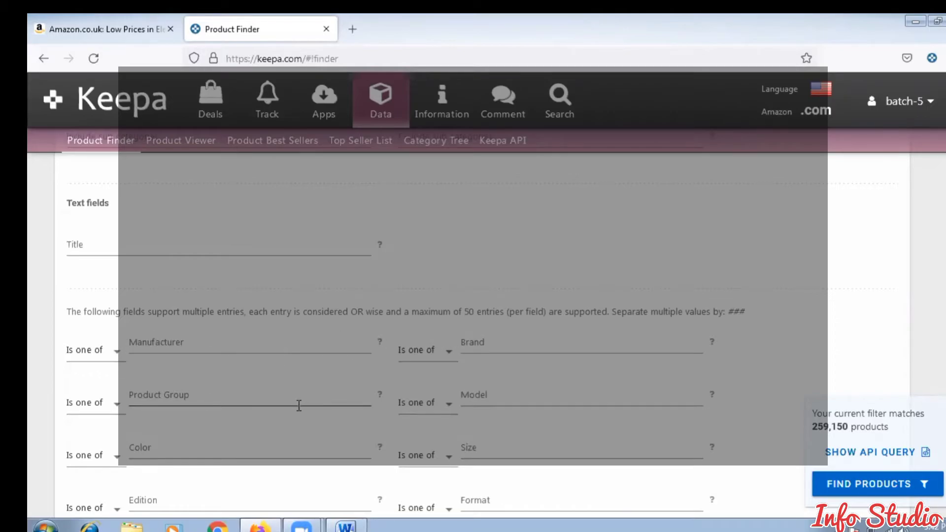
scroll(352, 413, down, 6)
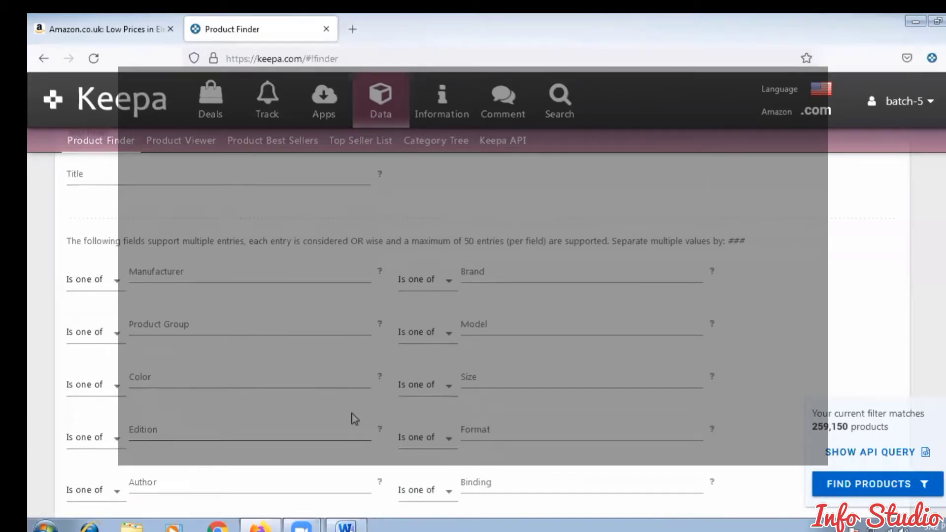
scroll(258, 416, down, 3)
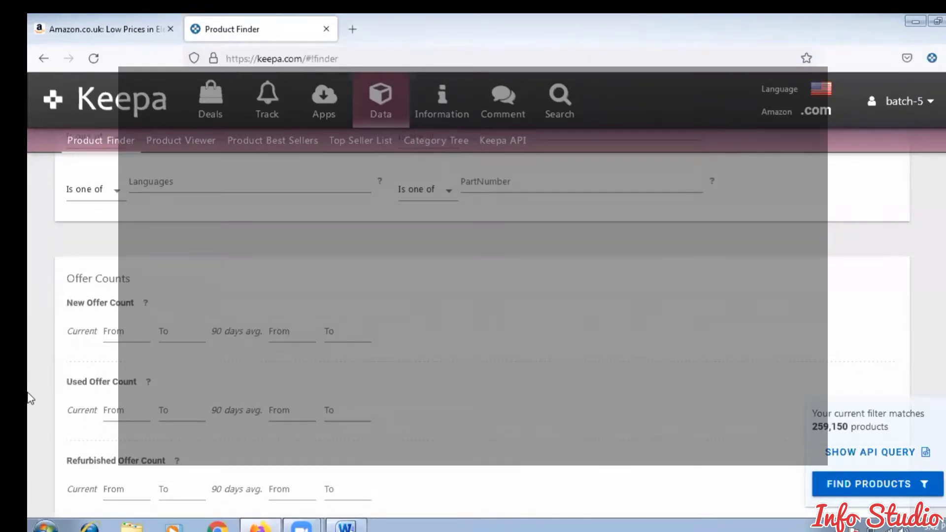
scroll(121, 295, down, 2)
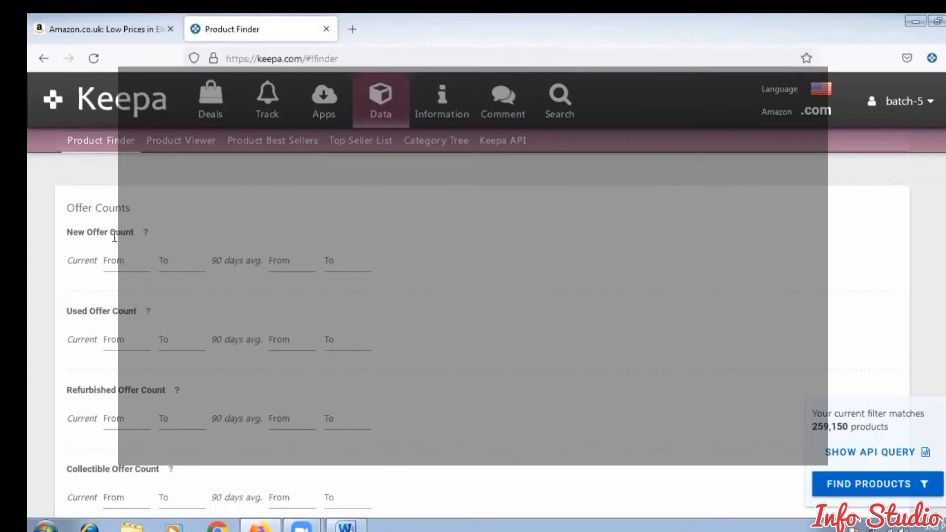
click(124, 261)
key(Tab)
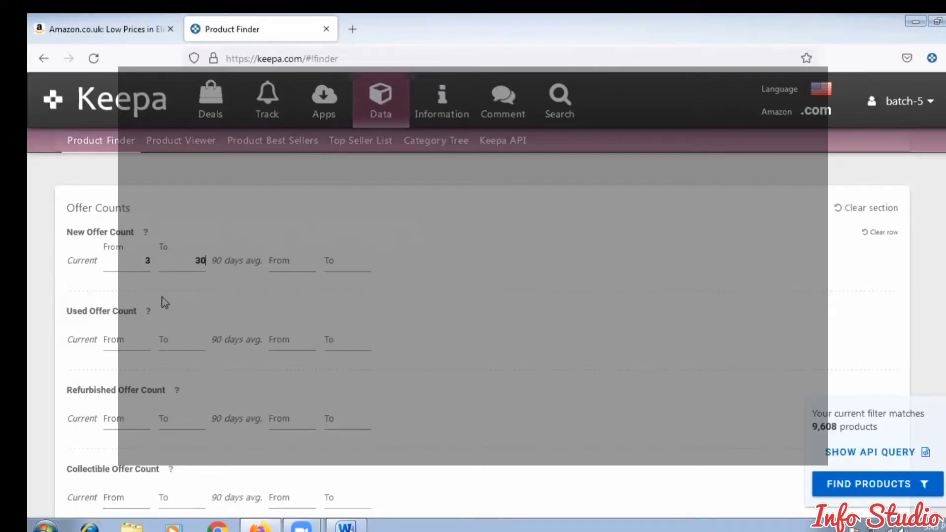
Restrict the Buy Box Seller filter to 3rd Party.
scroll(142, 331, down, 2)
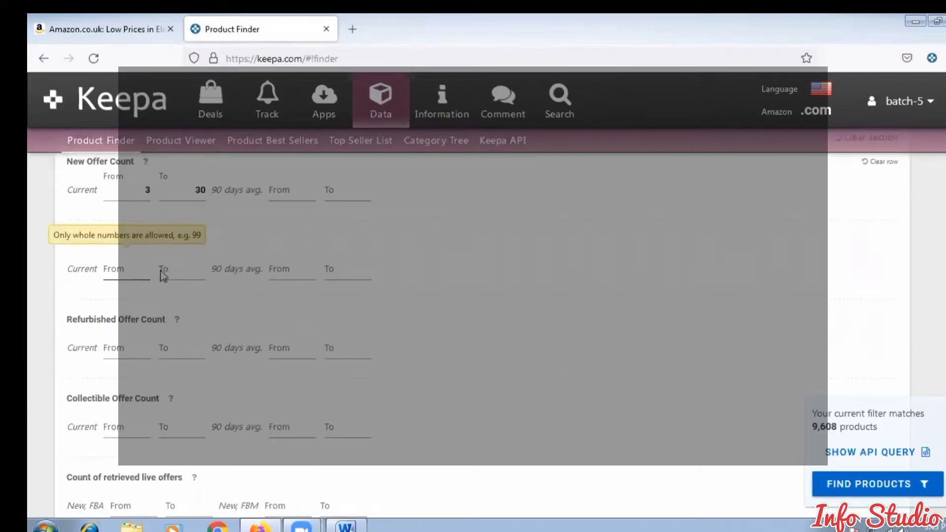
scroll(279, 344, down, 10)
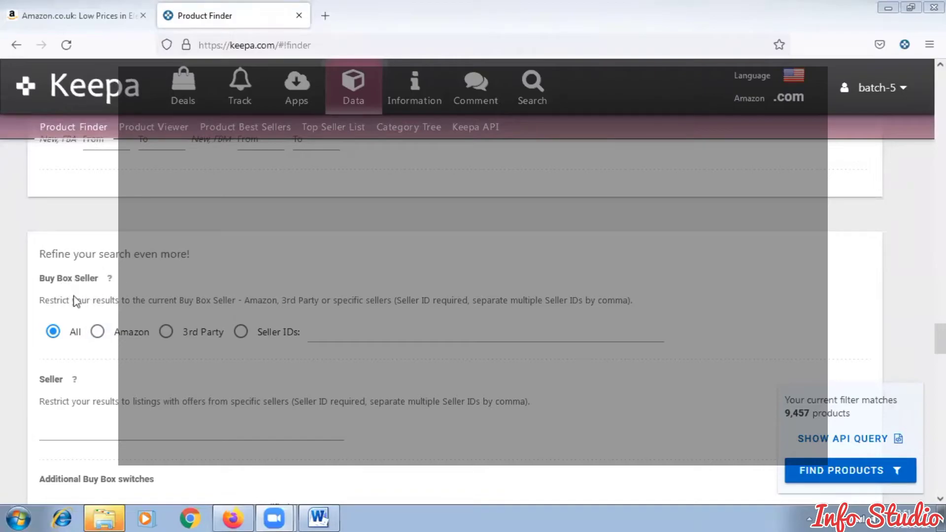
click(166, 333)
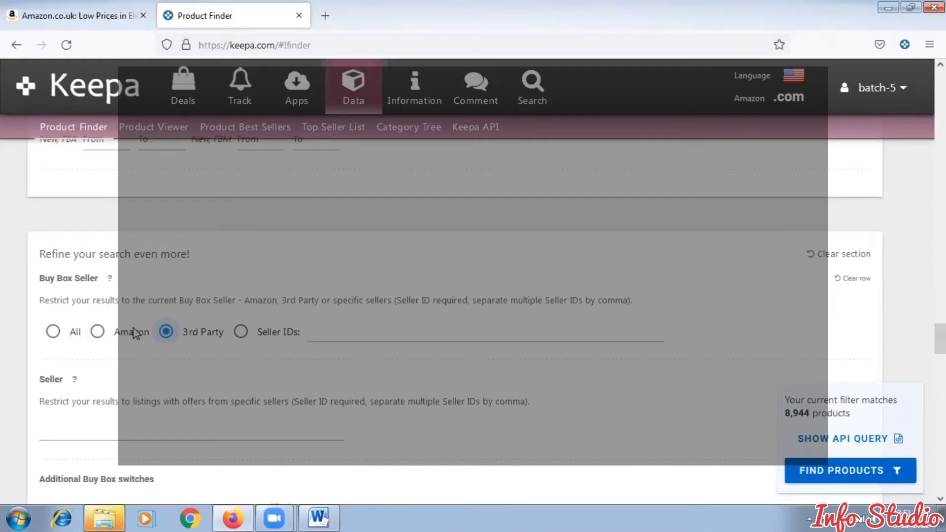
Exclude digital products in the Product Type filter and set Variations to No Variations.
scroll(188, 350, down, 2)
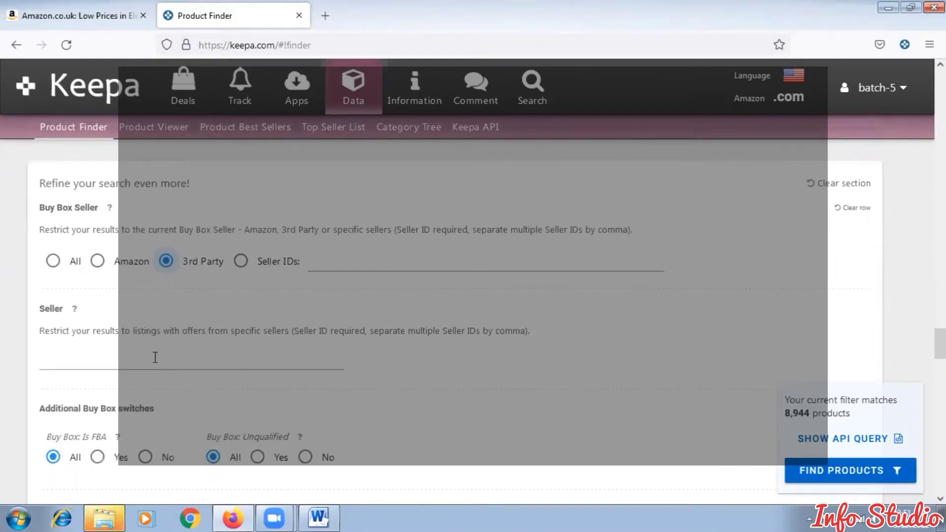
scroll(154, 359, down, 2)
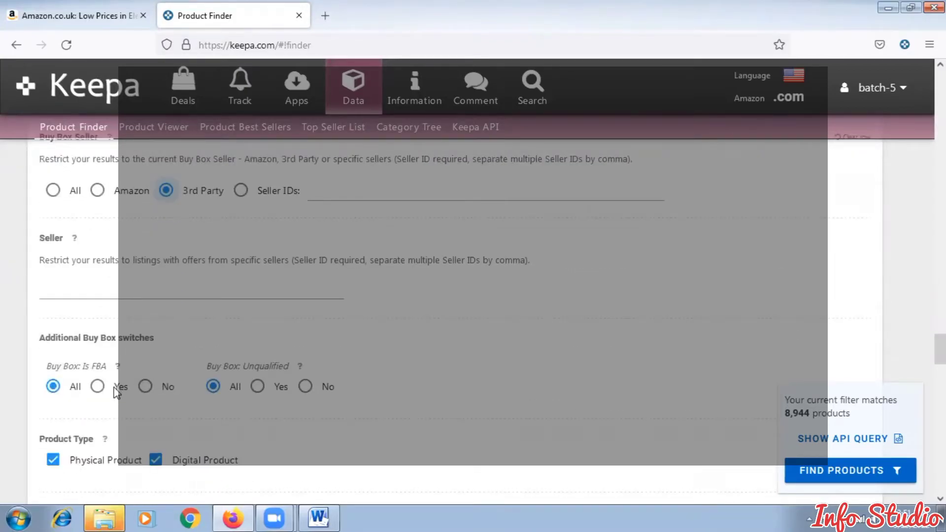
scroll(120, 388, down, 2)
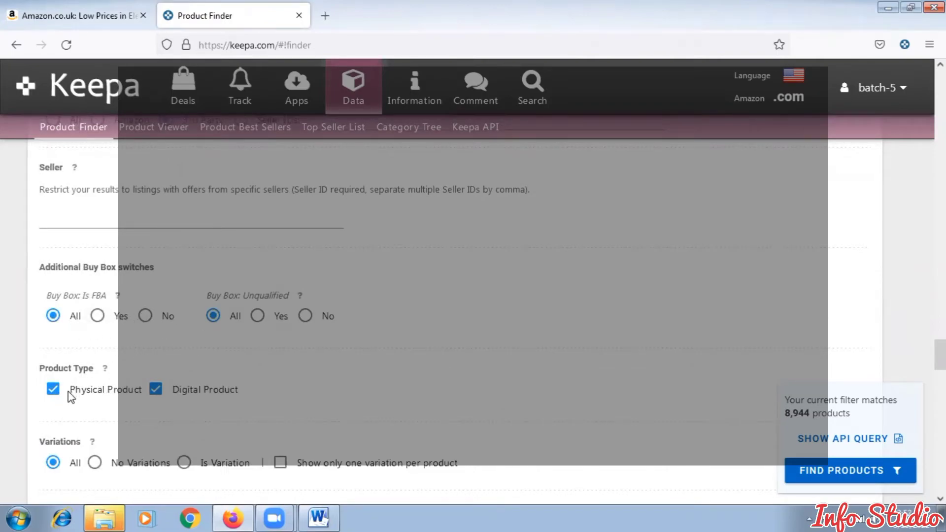
scroll(74, 389, down, 2)
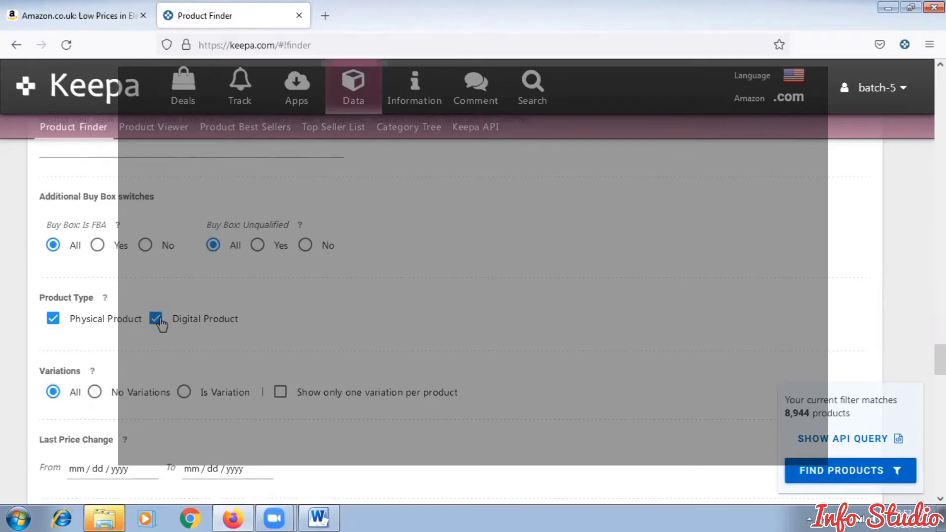
click(157, 320)
click(95, 393)
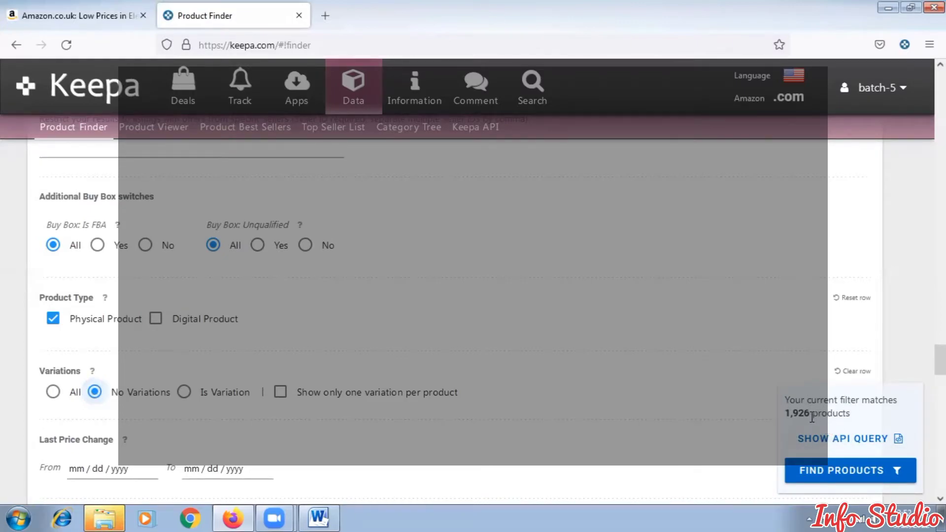
Look through the date, out-of-stock percentage and Sales Rank Drops filters down to the Reviews row.
scroll(295, 387, down, 2)
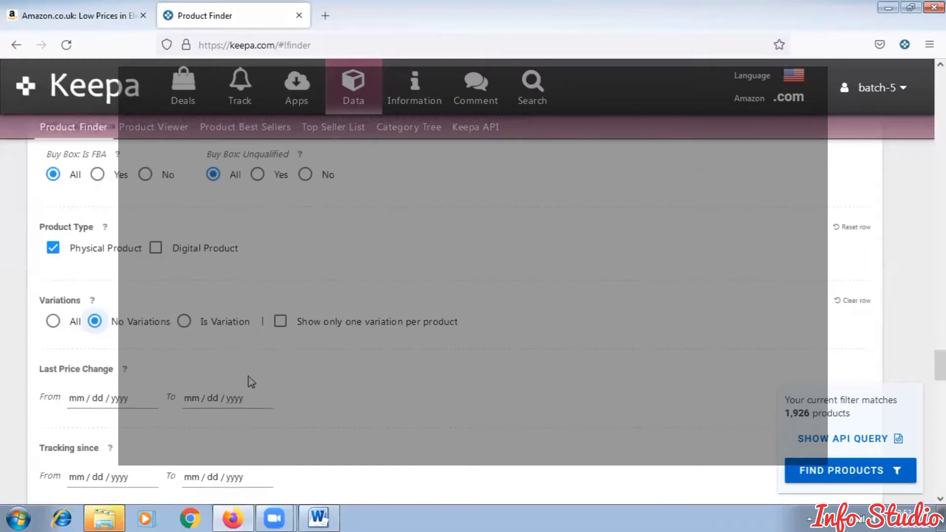
scroll(123, 385, down, 6)
scroll(115, 378, down, 2)
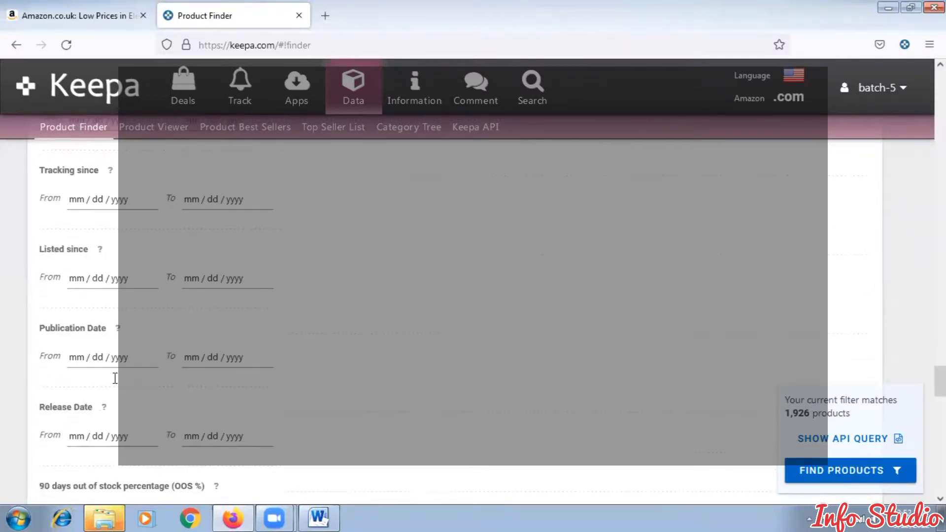
scroll(115, 378, down, 6)
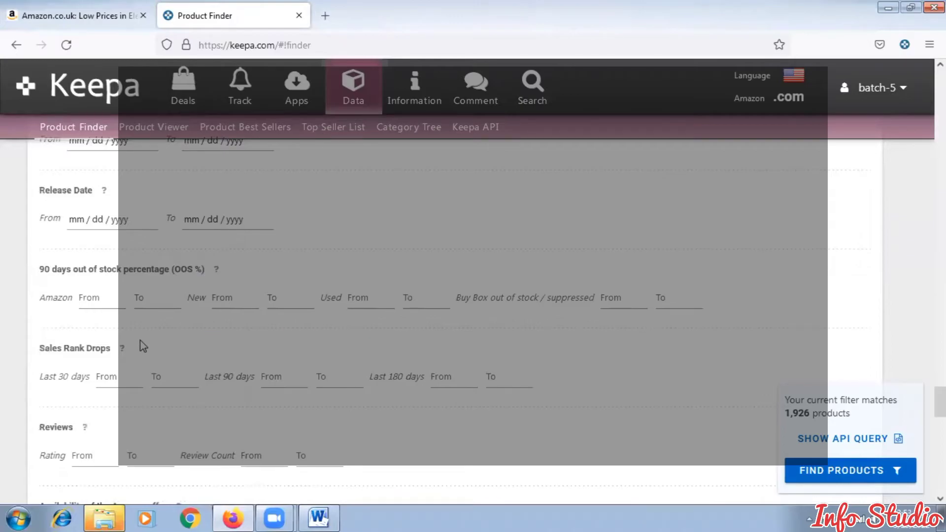
scroll(143, 347, down, 4)
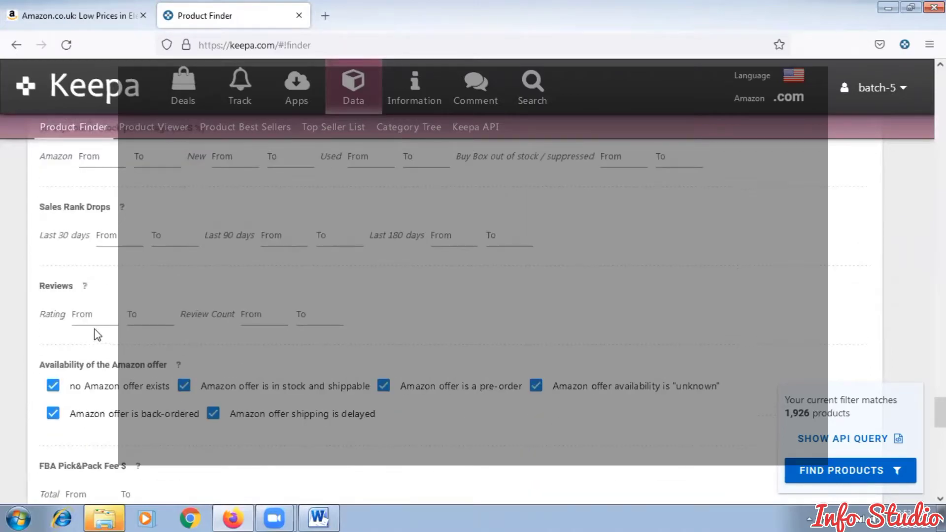
click(97, 315)
text(15)
key(BackSpace)
key(BackSpace)
click(272, 319)
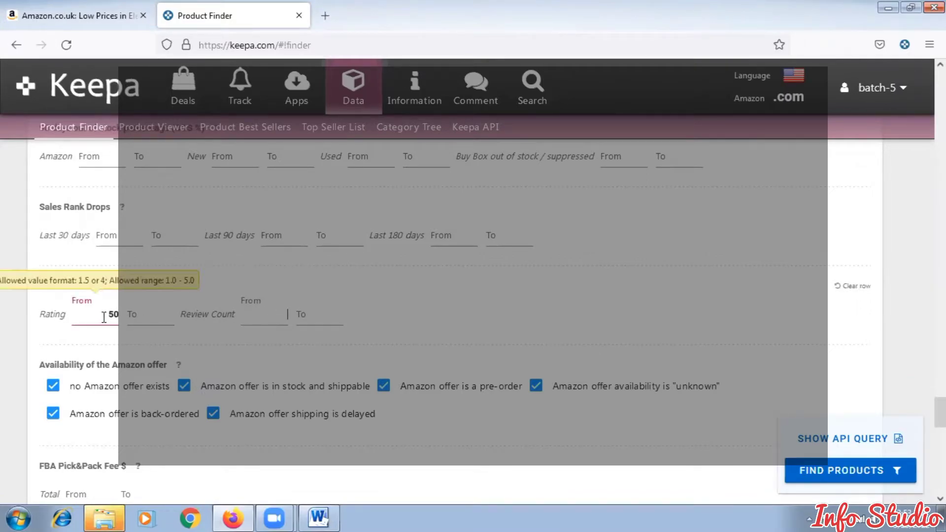
drag(109, 314, 136, 319)
key(BackSpace)
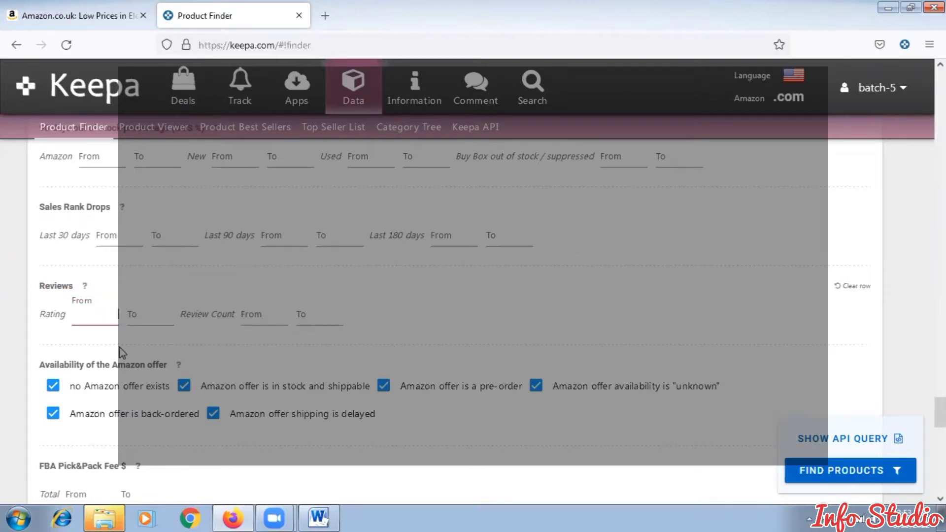
Set the Reviews rating range from 4 to 5 and the minimum Review Count to 50.
text(4.1)
key(BackSpace)
key(BackSpace)
click(163, 314)
text(5)
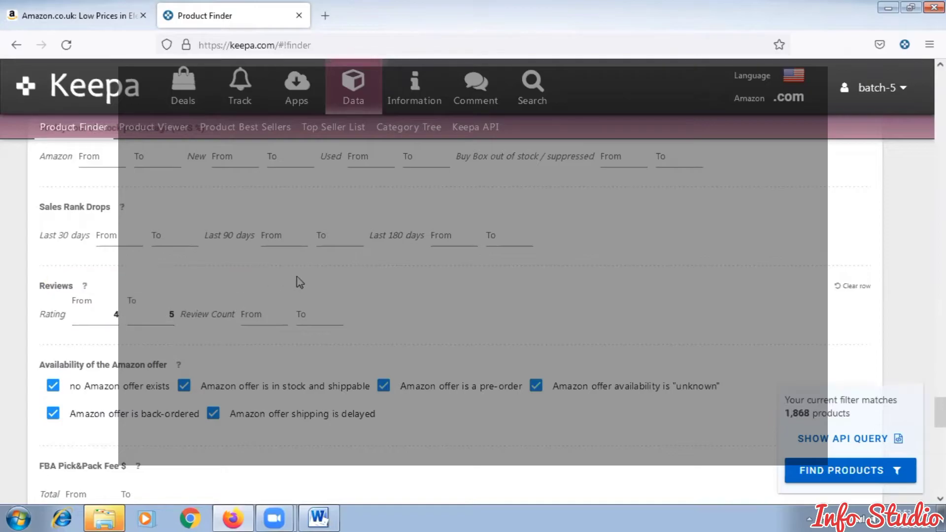
click(274, 313)
text(50)
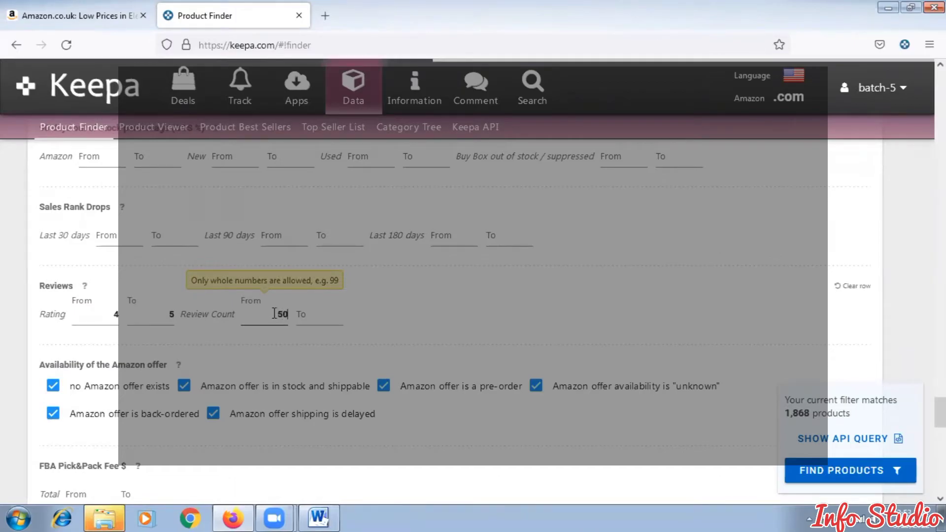
click(315, 318)
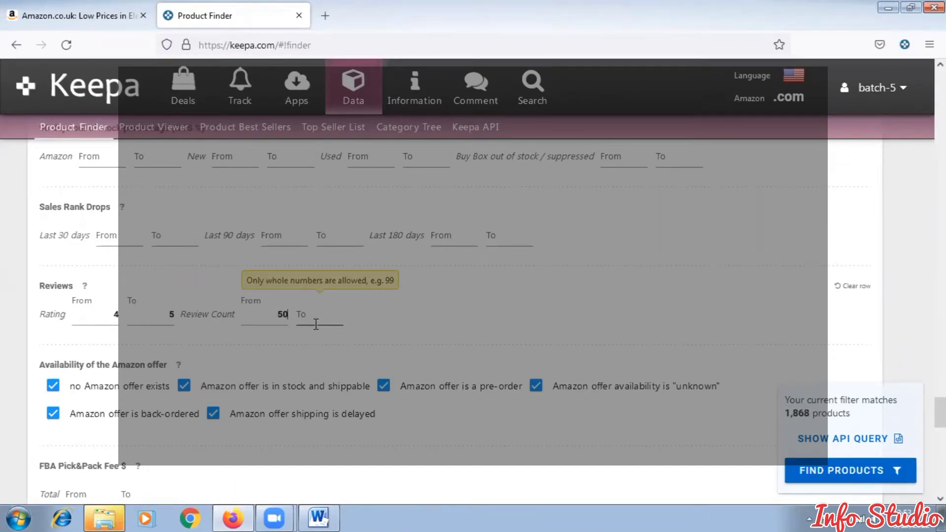
click(396, 317)
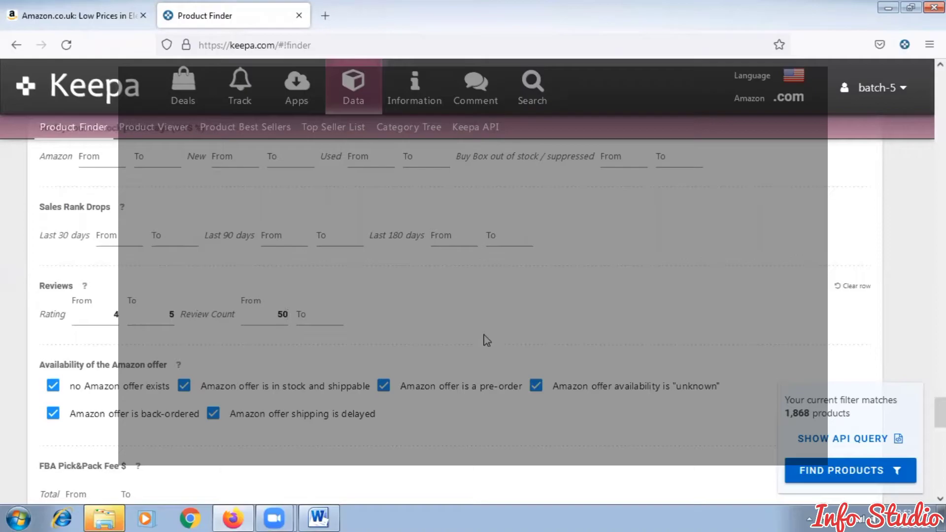
Exclude products whose Amazon offer is in stock and shippable from the Amazon offer availability filter.
scroll(327, 353, down, 2)
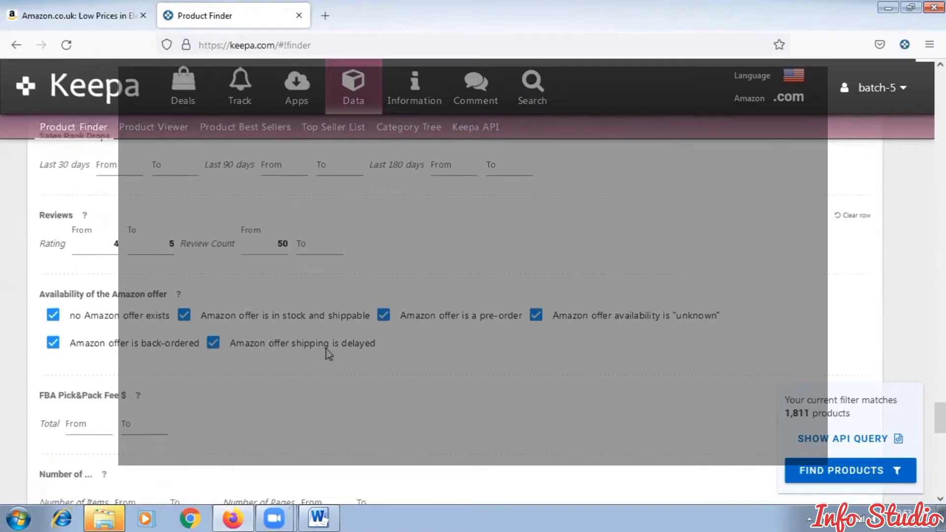
click(184, 317)
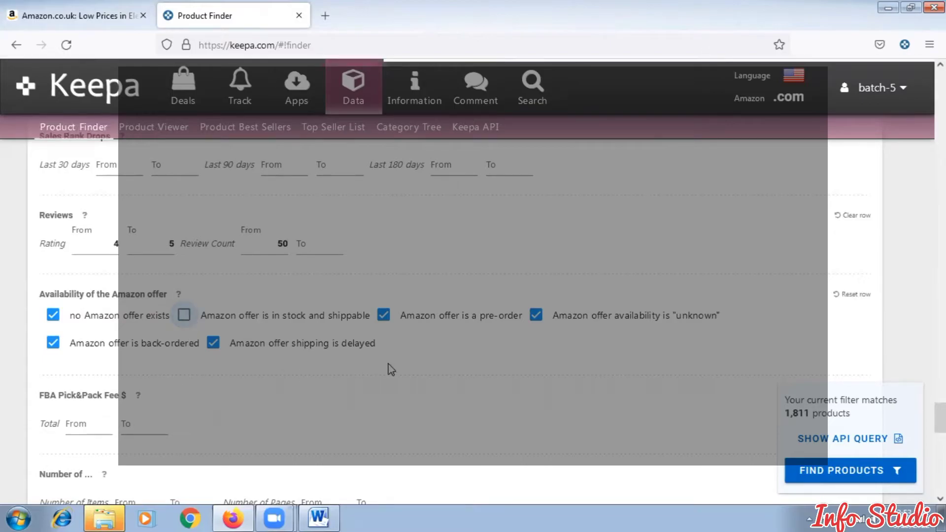
scroll(391, 369, down, 2)
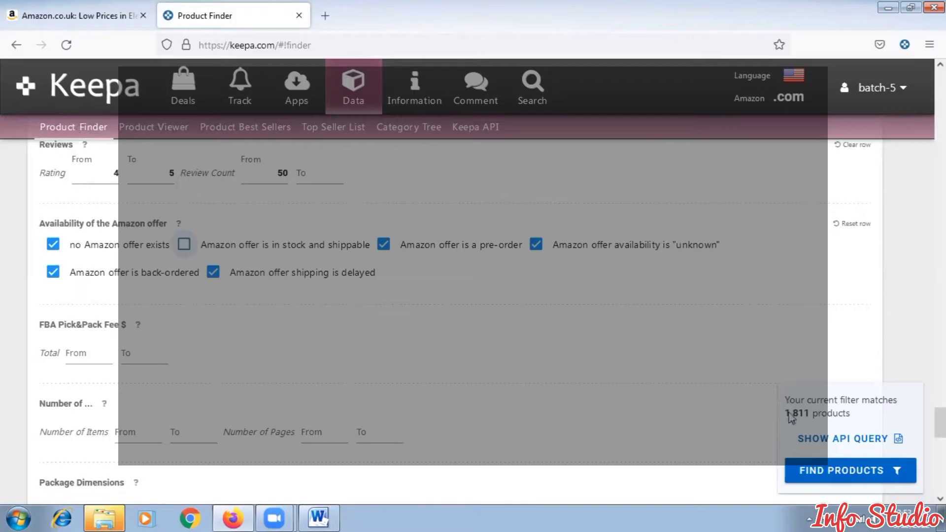
Set the maximum package weight to 2000 g.
scroll(209, 392, down, 1)
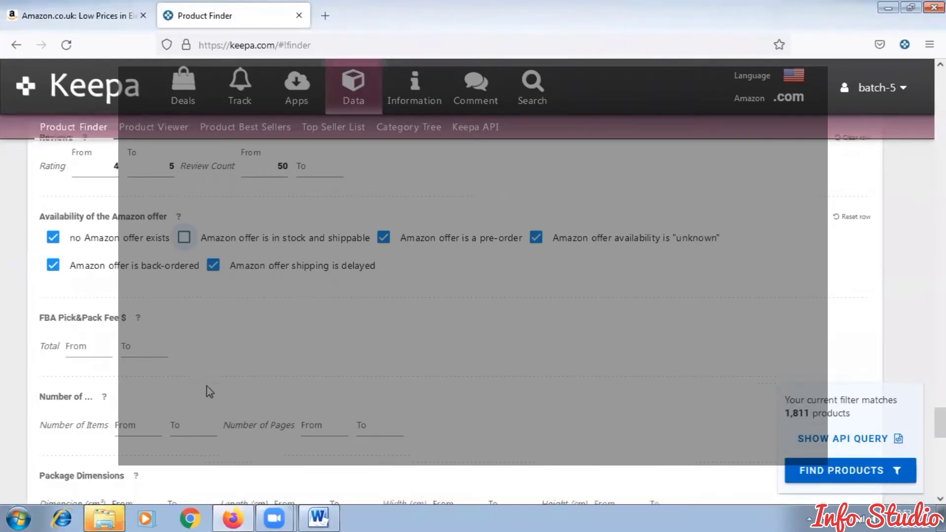
scroll(209, 391, down, 5)
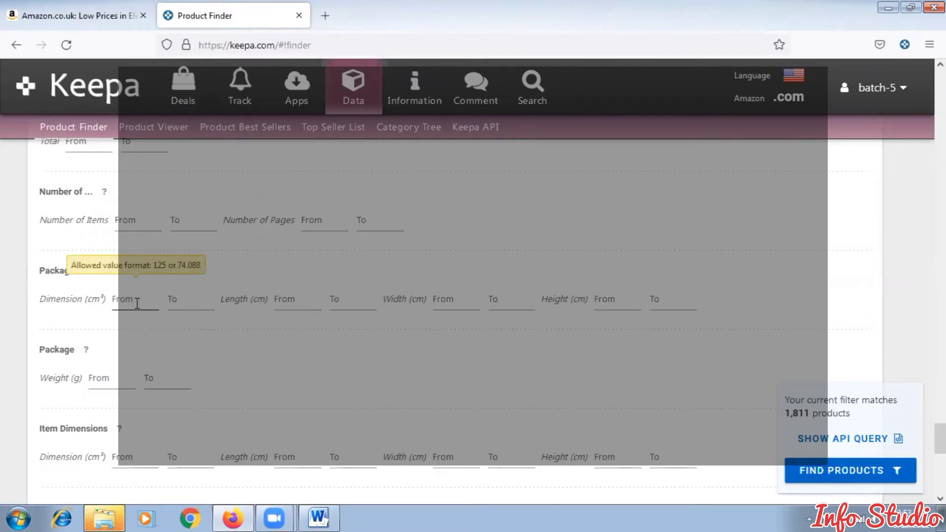
scroll(133, 315, down, 1)
click(110, 308)
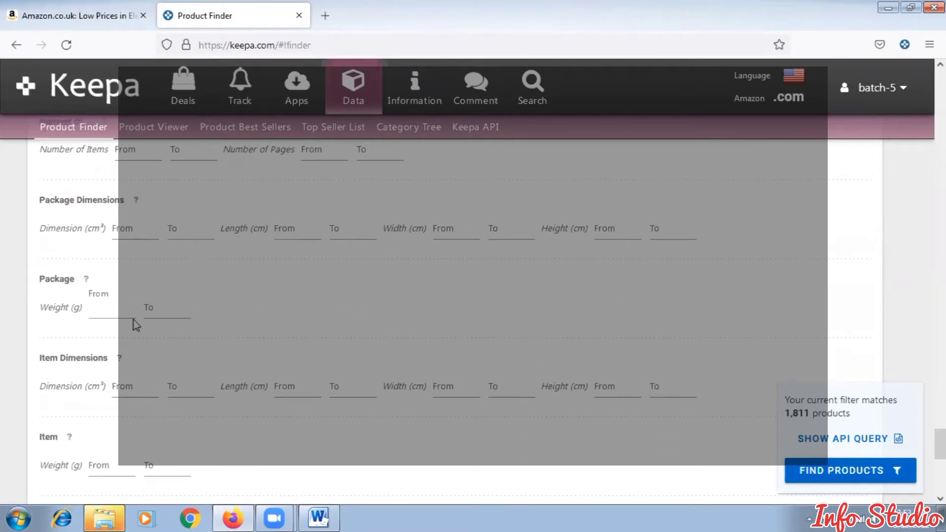
key(Tab)
scroll(147, 295, down, 2)
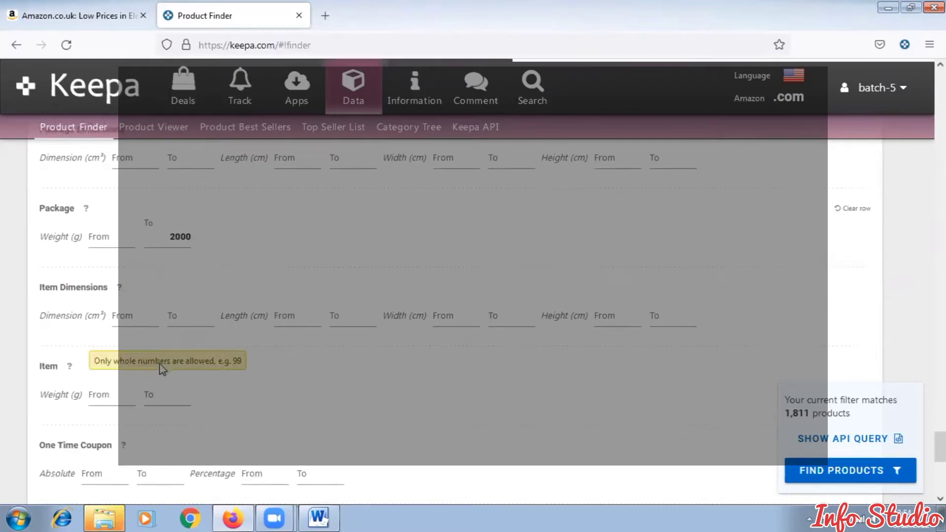
Check the remaining coupon filters and additional switches, and run the product search with the current filters.
scroll(164, 396, down, 4)
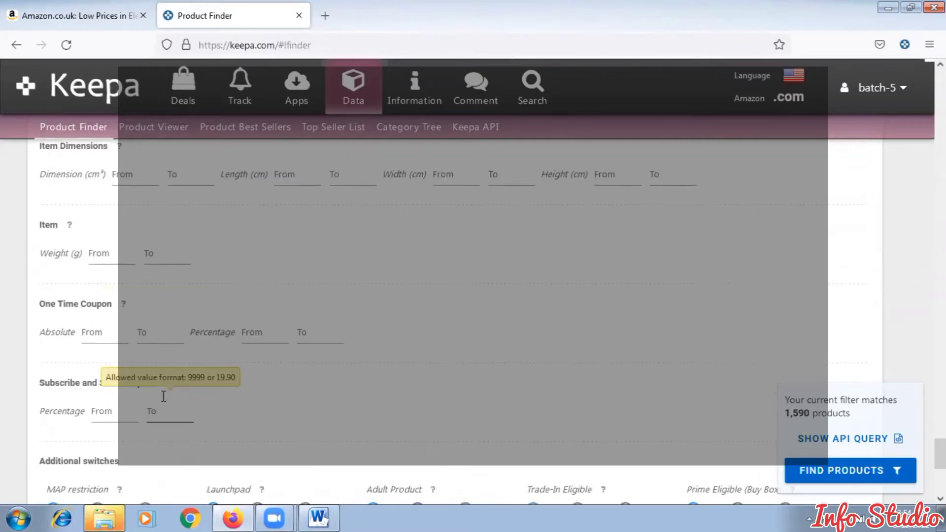
scroll(164, 396, down, 4)
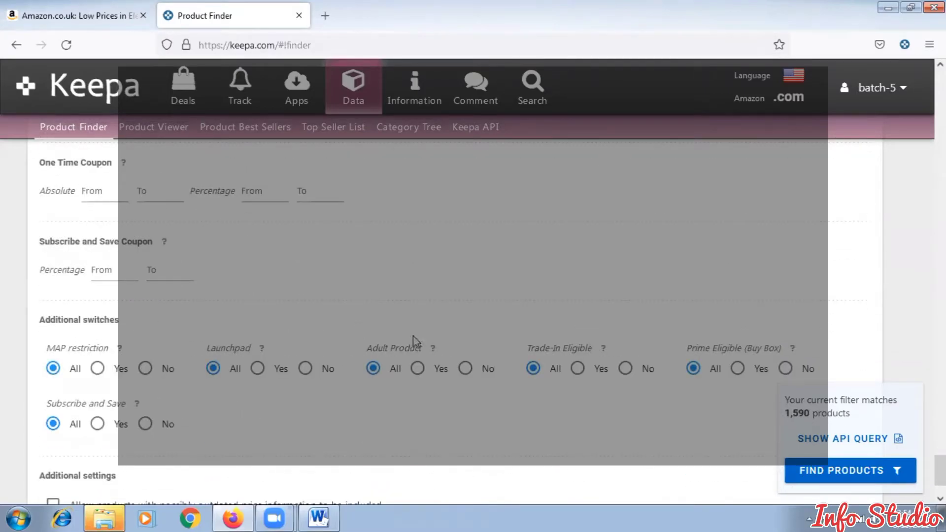
scroll(502, 372, down, 2)
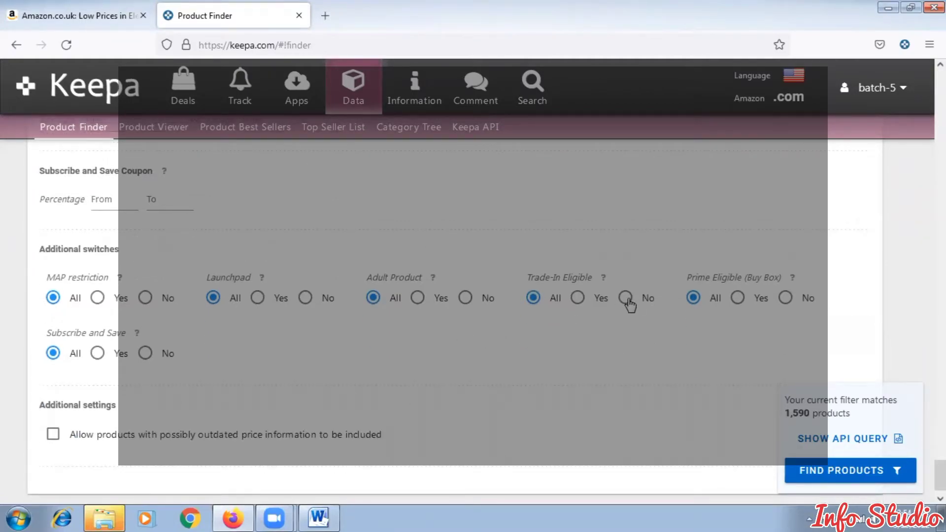
scroll(529, 361, down, 1)
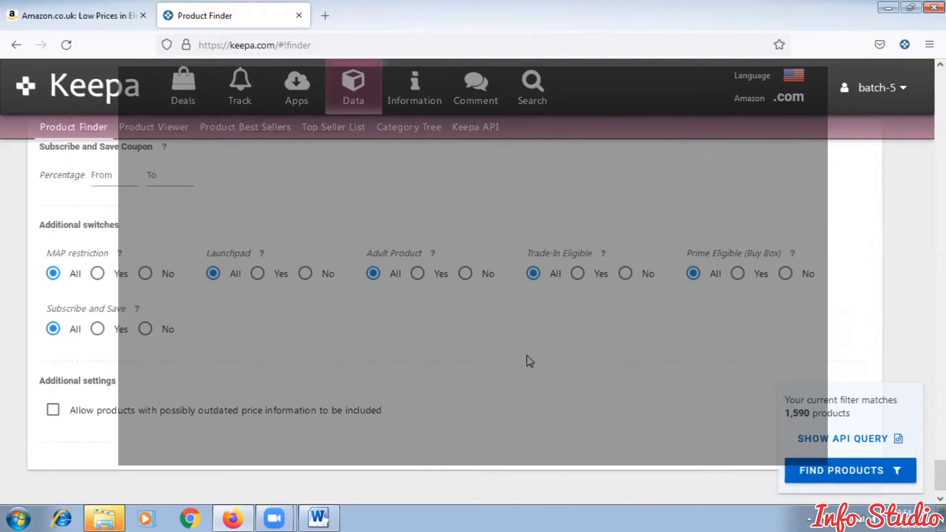
click(839, 472)
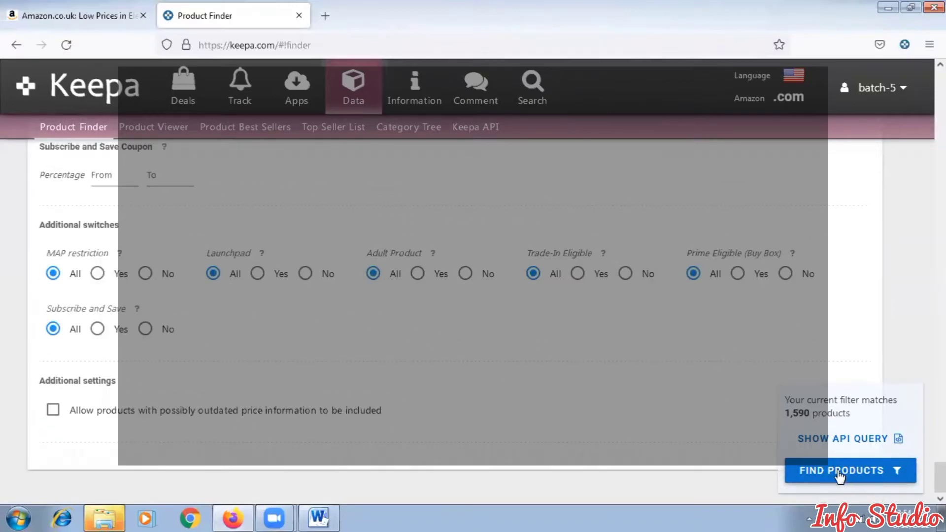
click(839, 473)
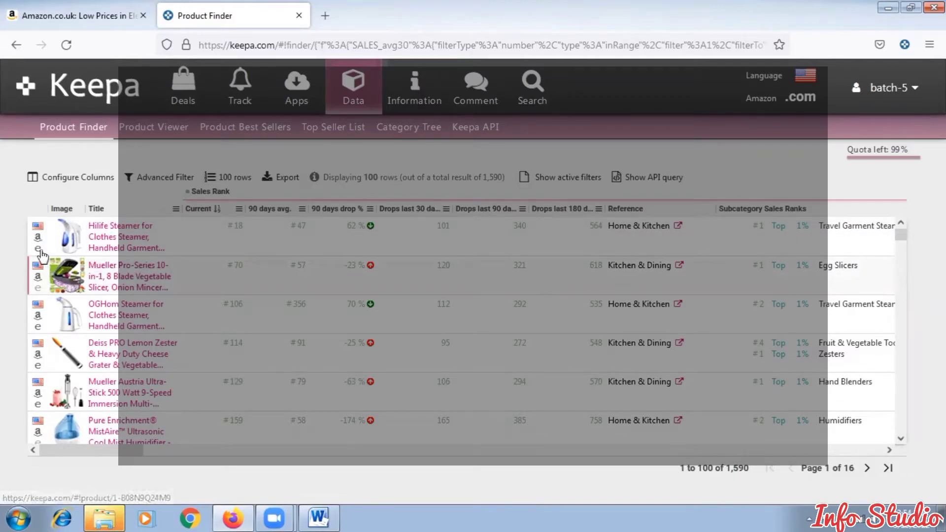
Examine the results table's Amazon, New, FBA Pick&Pack Fee and List Price columns, and return to the product titles.
mouse_move(73, 239)
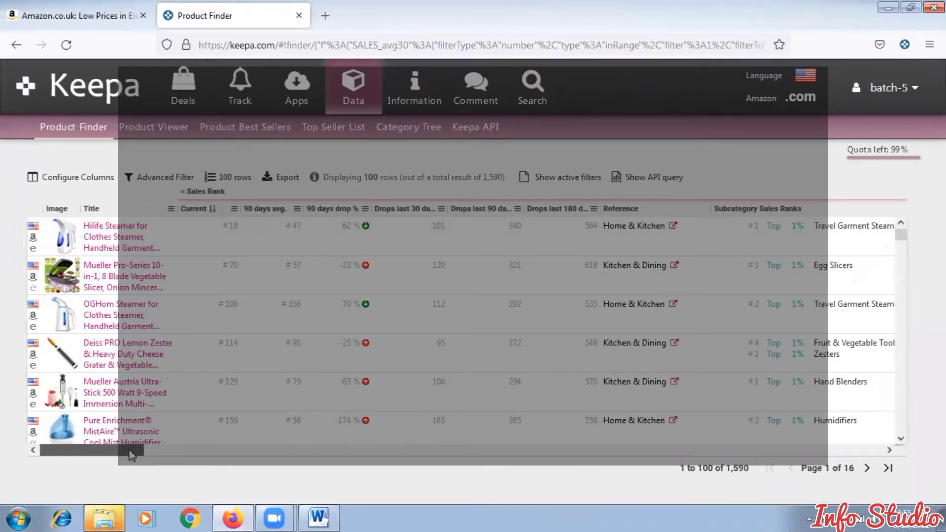
drag(131, 450, 298, 454)
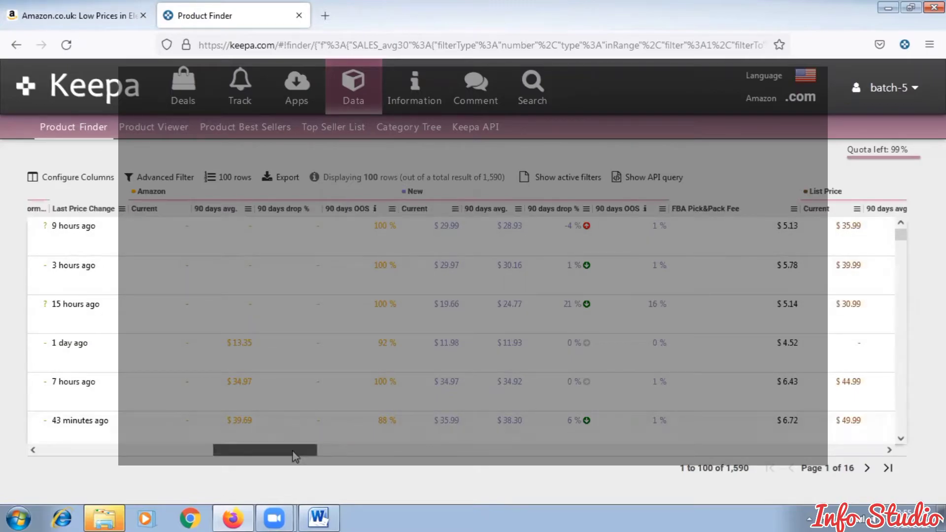
drag(294, 454, 122, 456)
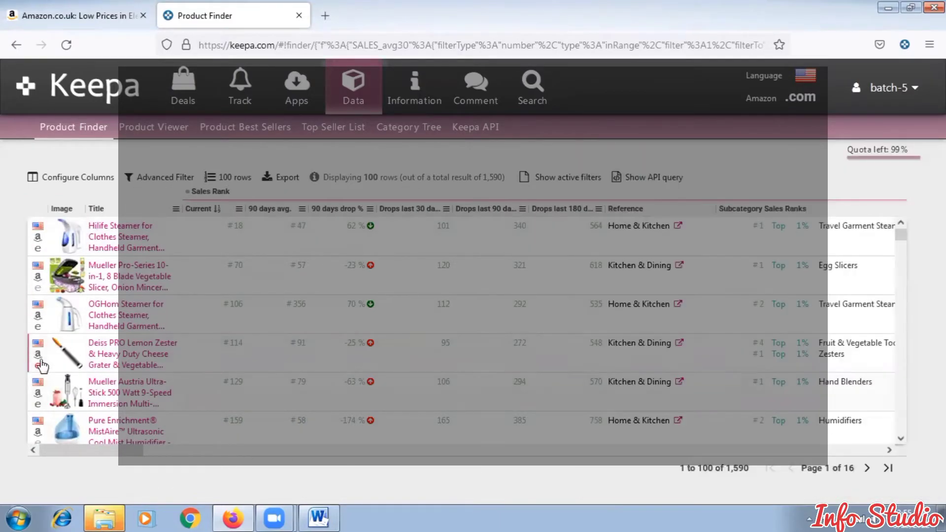
Open the Amazon listing of the Hilife Steamer for Clothes from the search results.
scroll(43, 367, down, 2)
scroll(43, 367, up, 2)
click(38, 241)
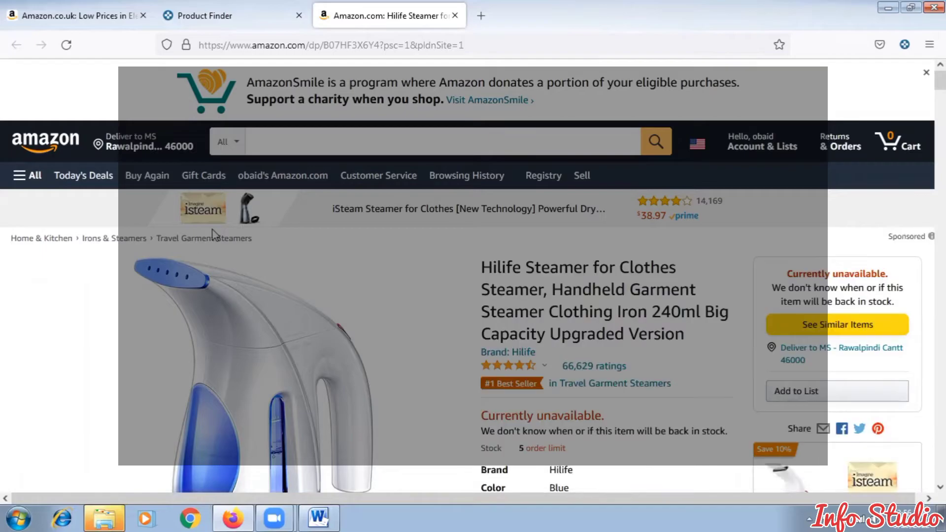
Change the Amazon delivery location to the US zip code 33702 and apply it.
click(167, 148)
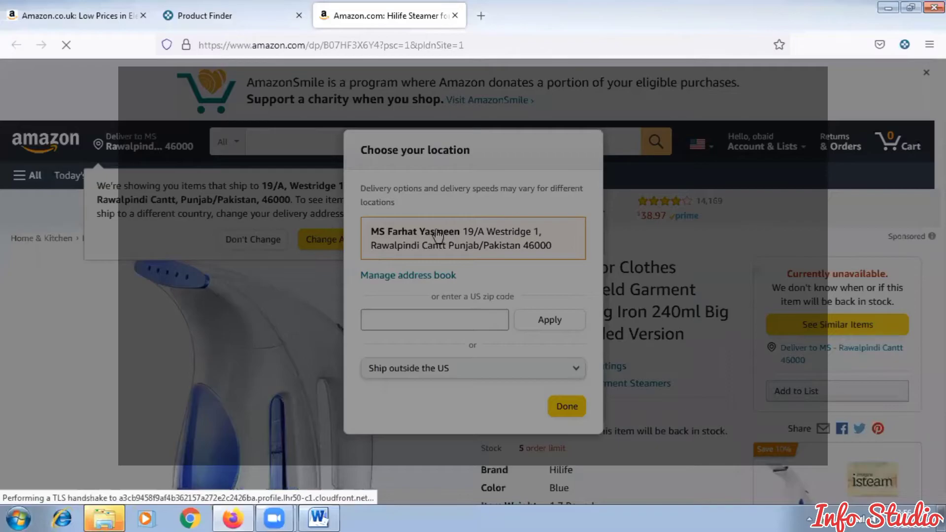
click(435, 319)
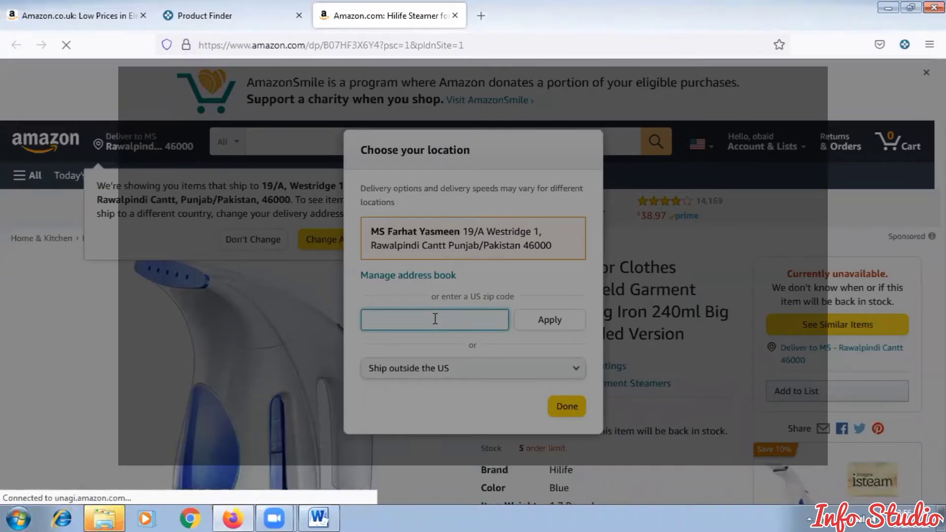
text(33702)
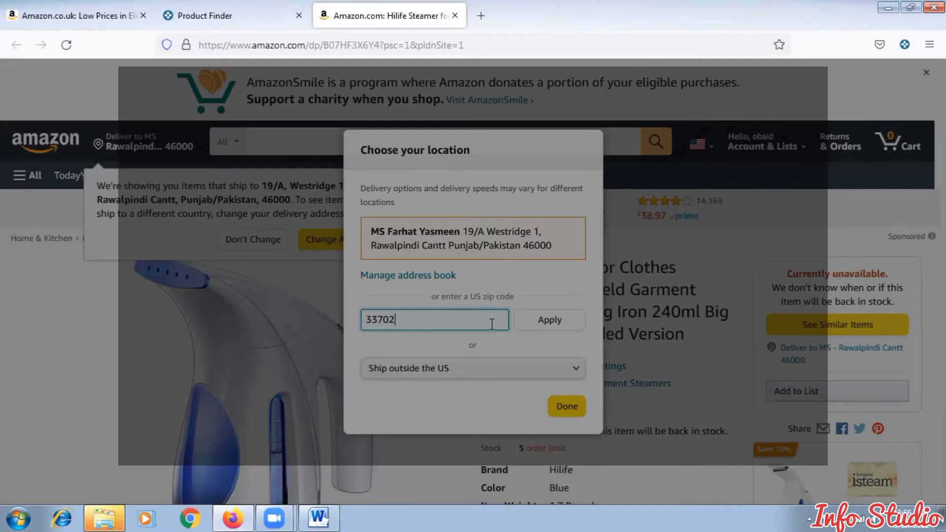
click(529, 349)
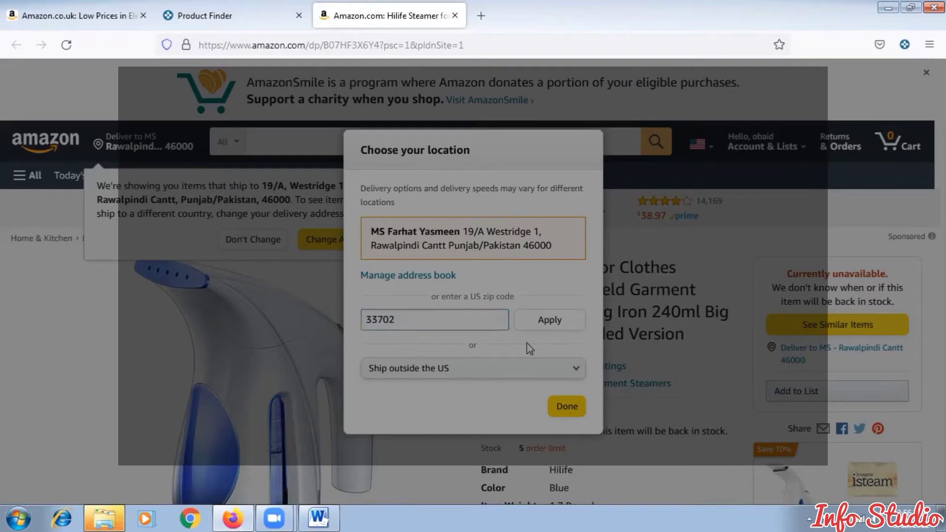
click(556, 329)
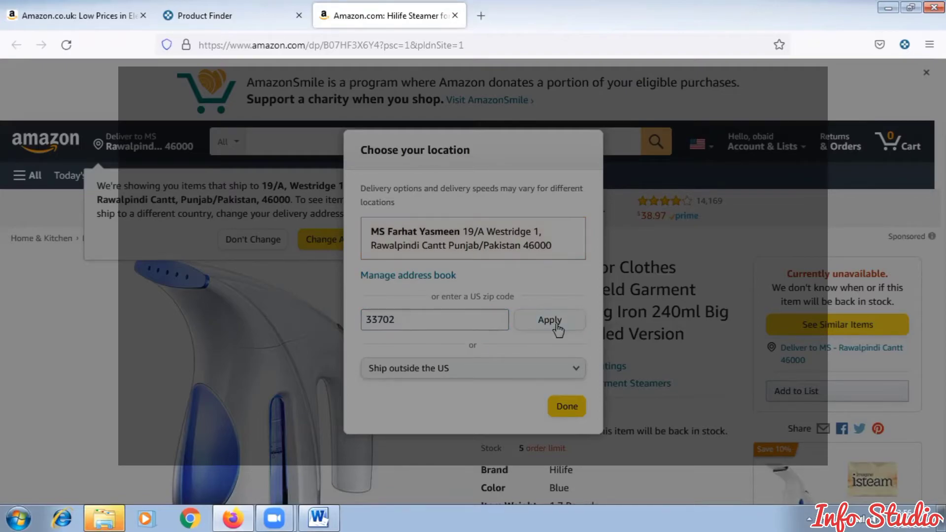
click(549, 345)
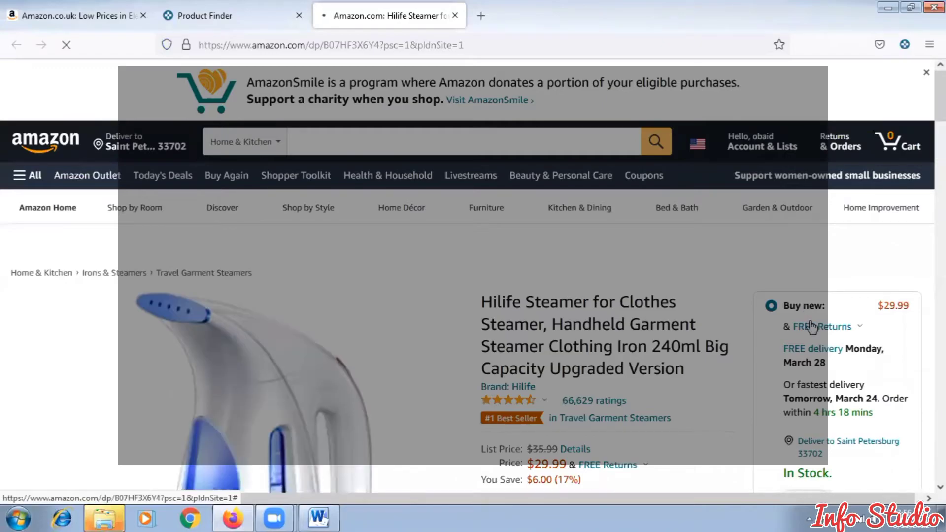
Examine the Hilife steamer listing's price, ratings, best-seller badge, stock, shipping source and seller.
scroll(837, 305, down, 1)
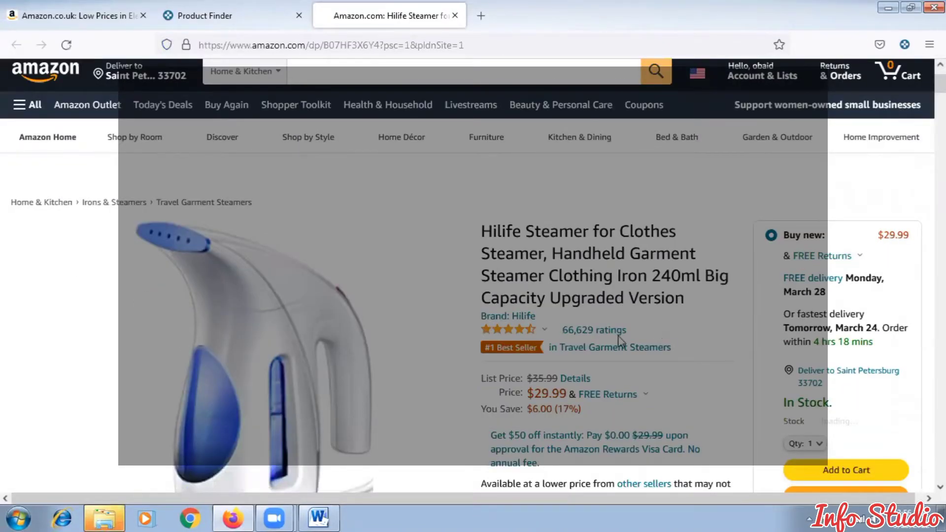
scroll(577, 338, down, 1)
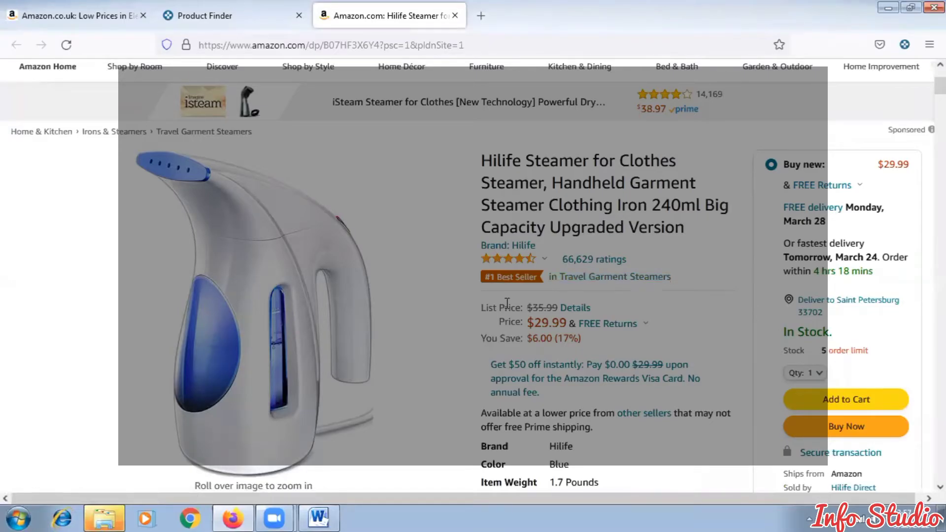
scroll(884, 316, down, 4)
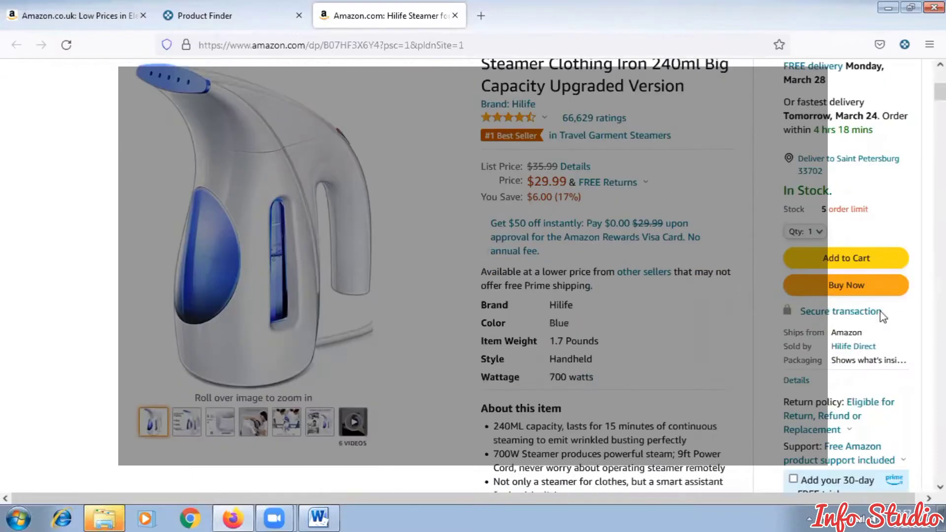
click(874, 333)
scroll(876, 337, up, 2)
scroll(872, 332, up, 1)
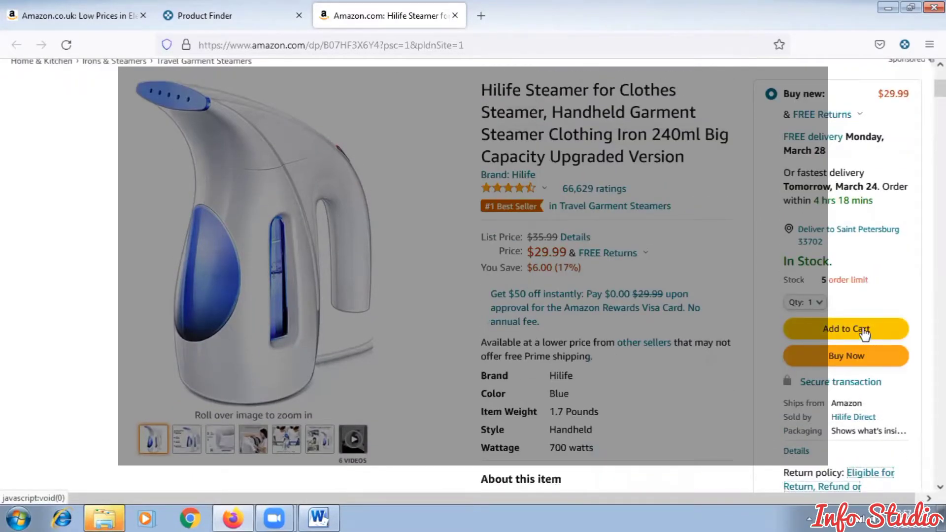
scroll(857, 356, down, 1)
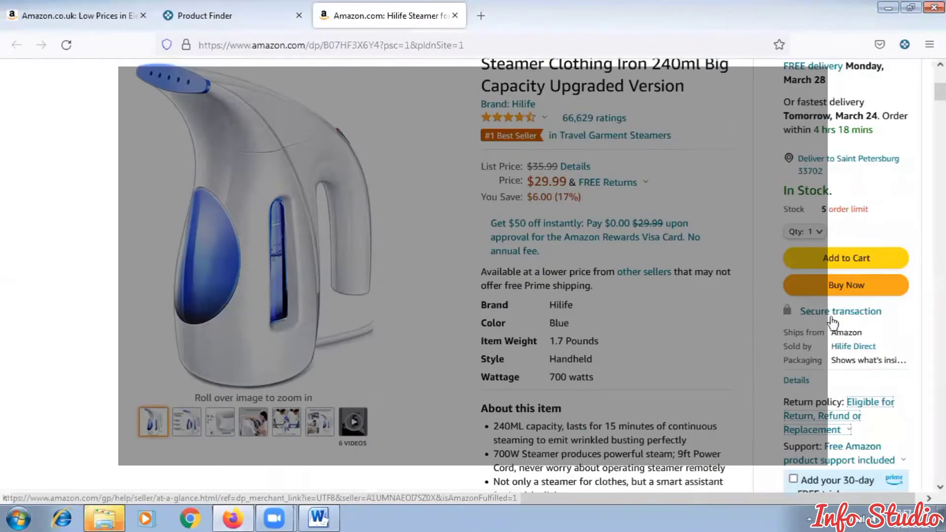
scroll(880, 206, up, 2)
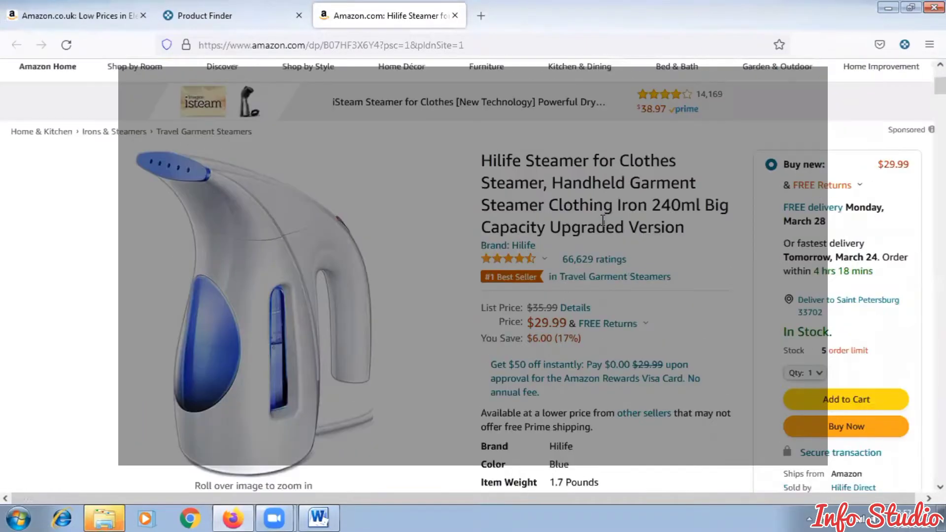
scroll(812, 272, down, 3)
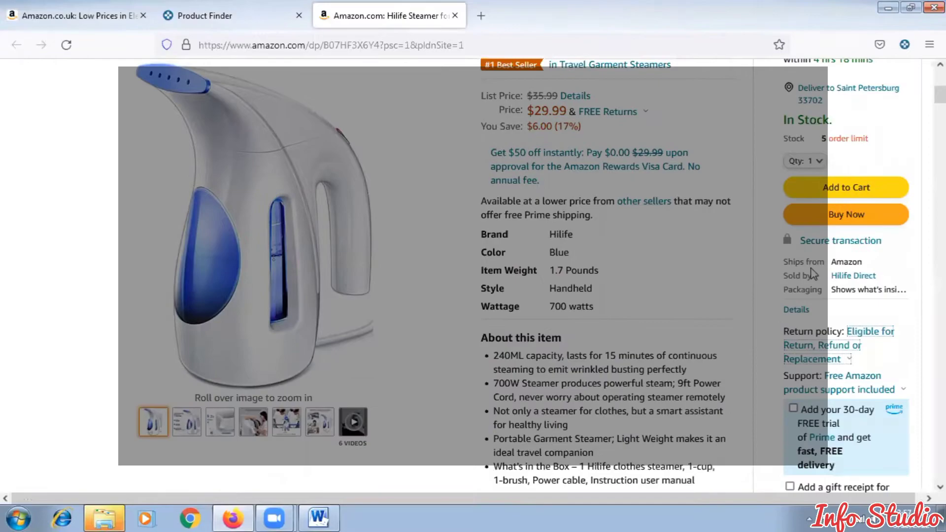
scroll(838, 237, down, 1)
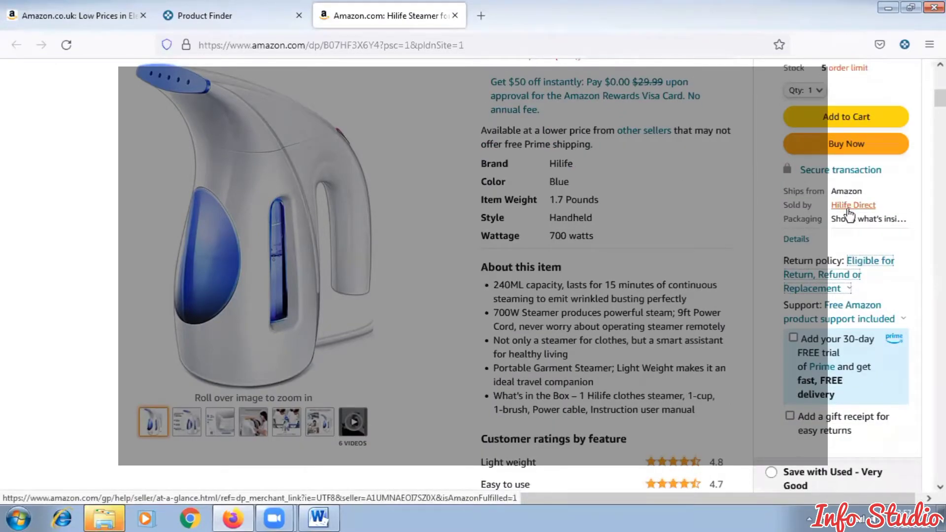
scroll(848, 214, up, 3)
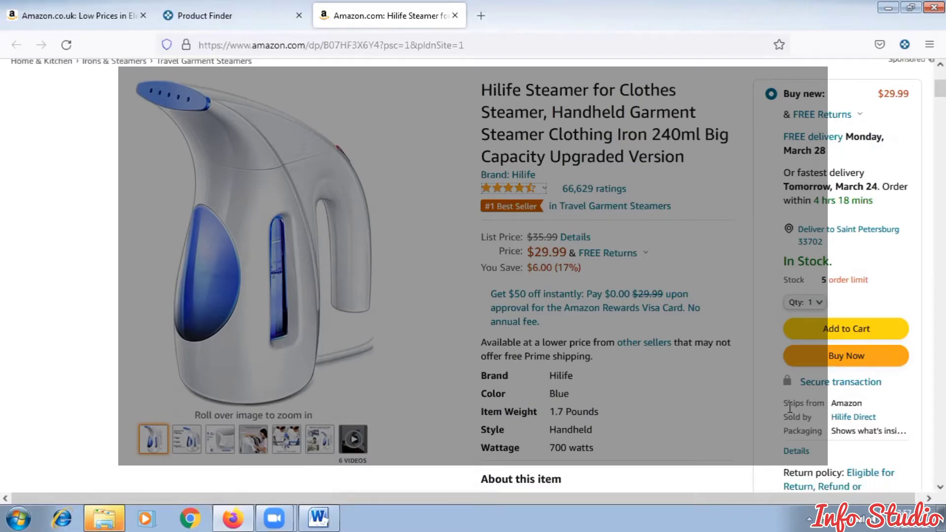
scroll(784, 404, down, 4)
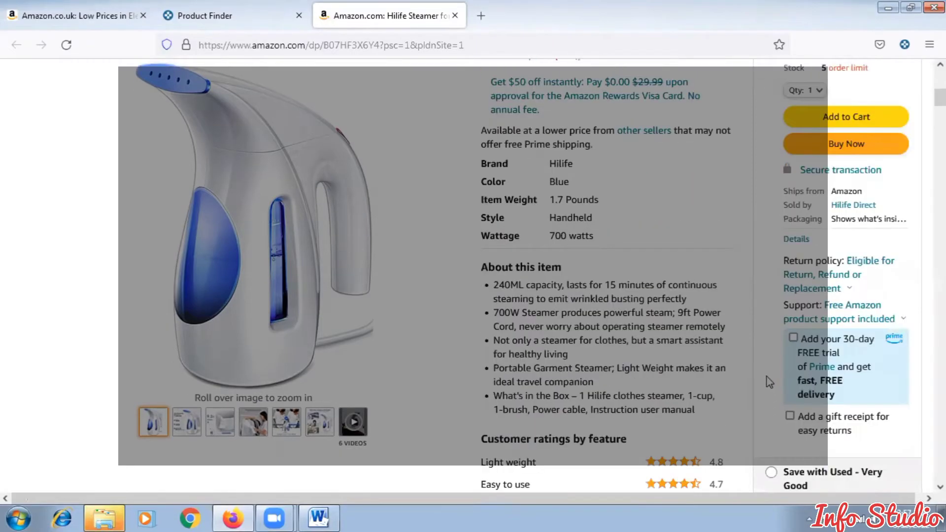
Open the steamer's new and used offers, examine each seller's price, shipping source and stock, and close the comparison.
scroll(769, 384, down, 7)
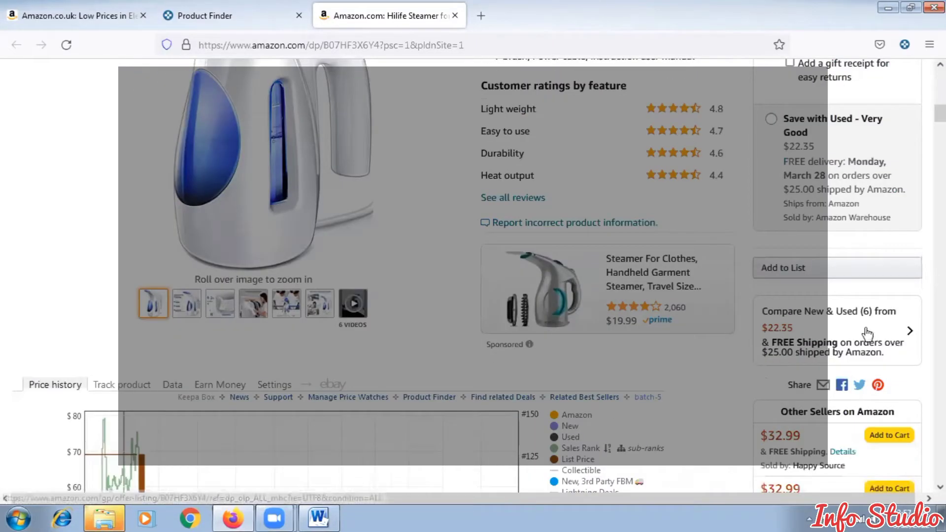
scroll(857, 334, down, 1)
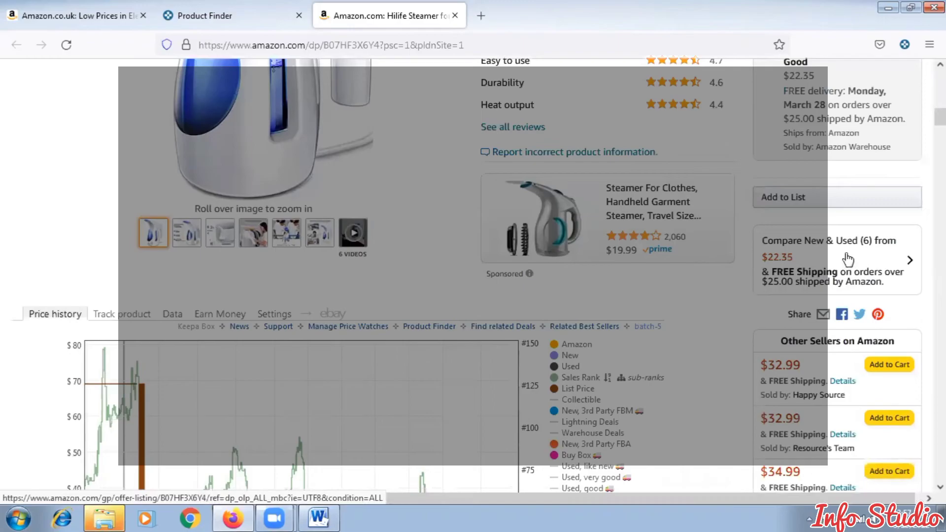
click(849, 260)
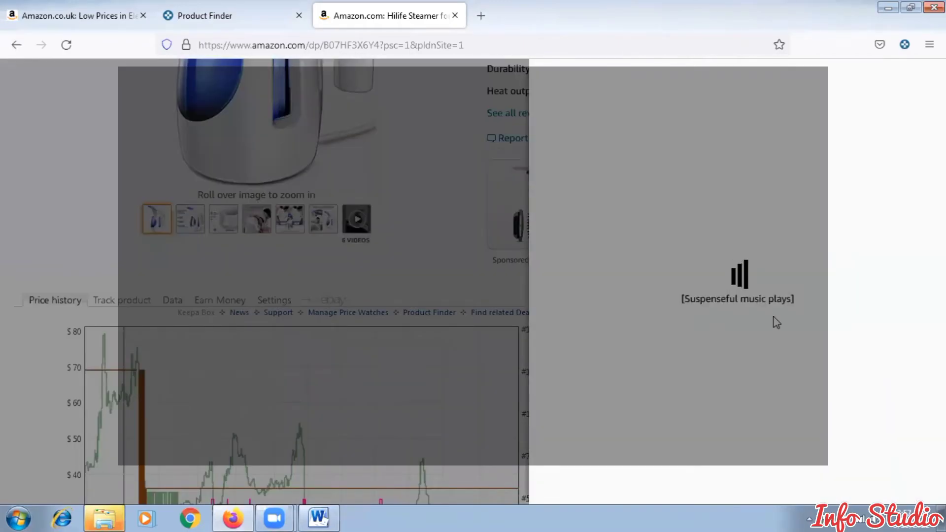
scroll(773, 317, down, 2)
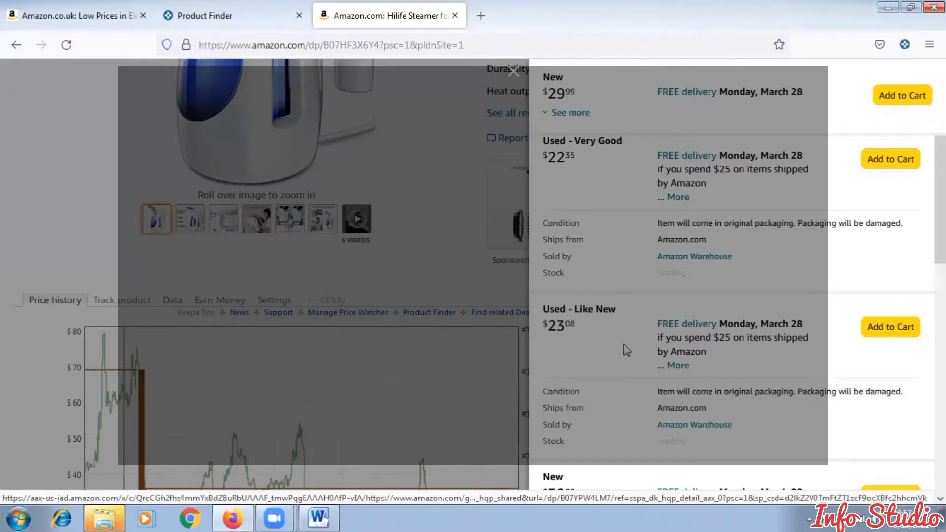
scroll(583, 393, down, 3)
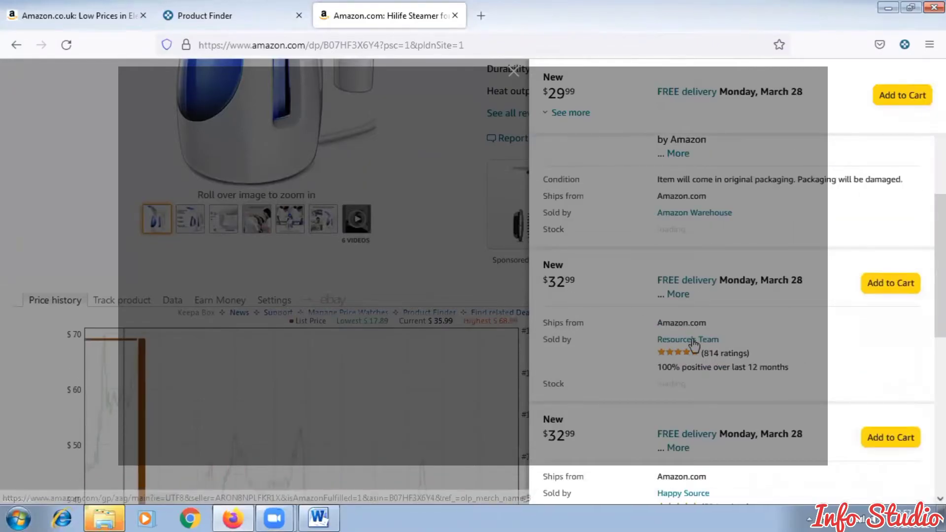
scroll(686, 355, down, 1)
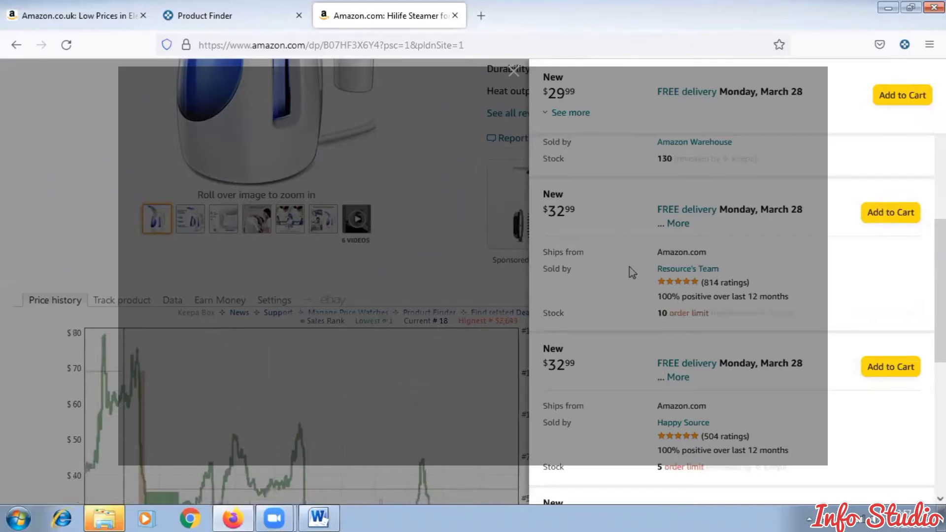
scroll(597, 363, down, 1)
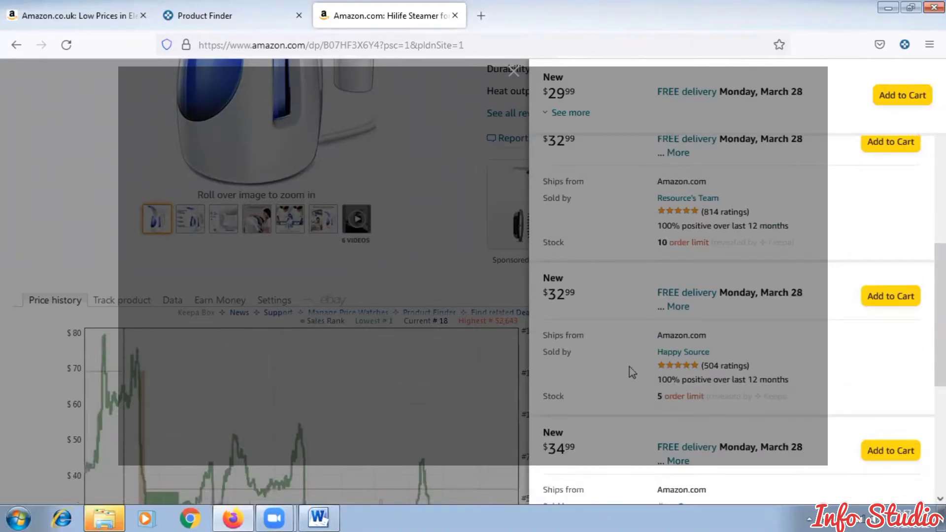
scroll(586, 374, down, 2)
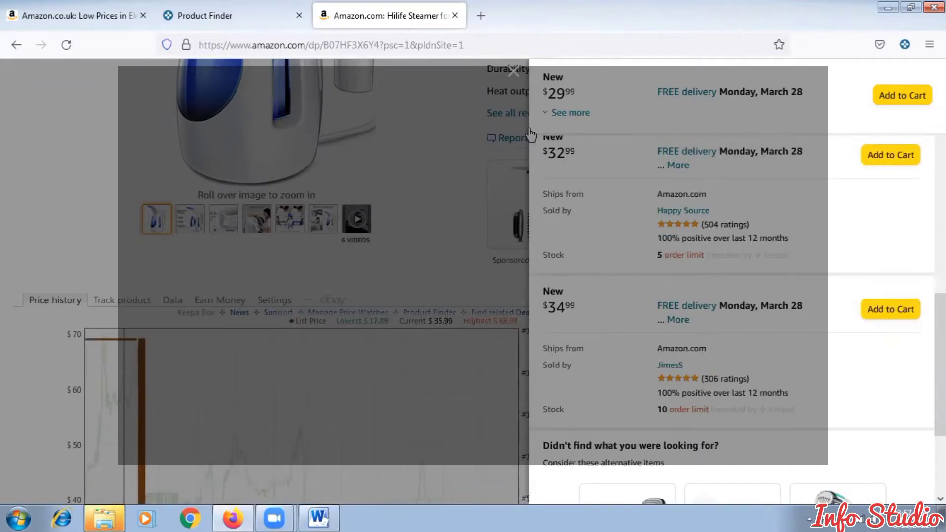
click(511, 73)
scroll(401, 301, up, 10)
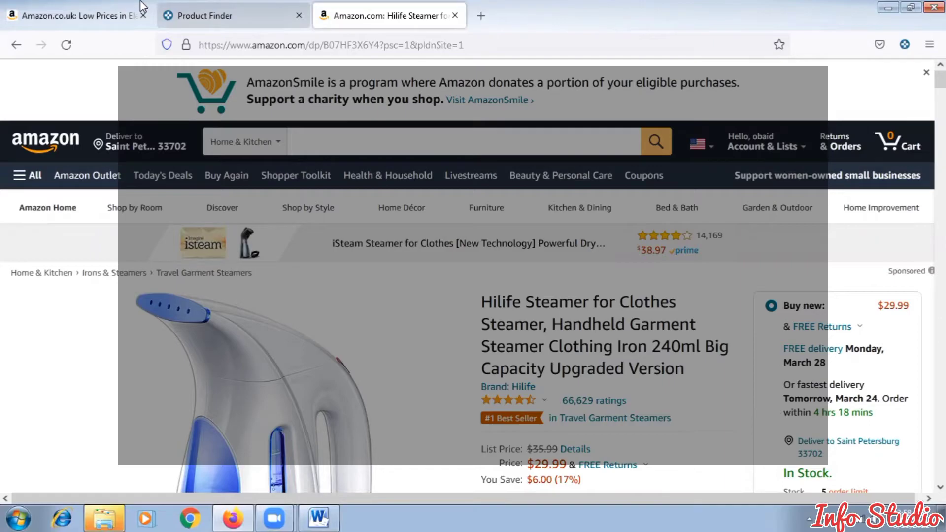
Open the Mueller Pro-Series 10-in-1 vegetable slicer's Amazon listing from the Product Finder results and close the Hilife steamer listing.
click(141, 6)
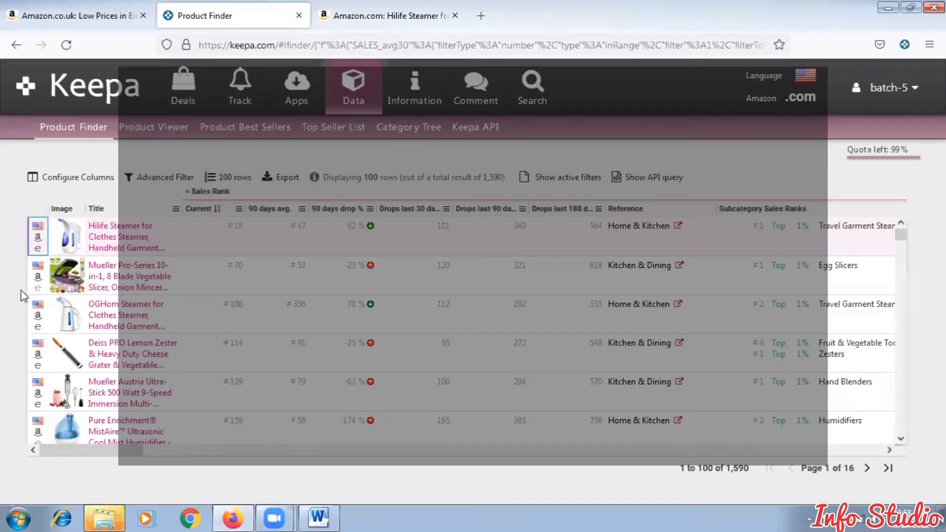
click(38, 283)
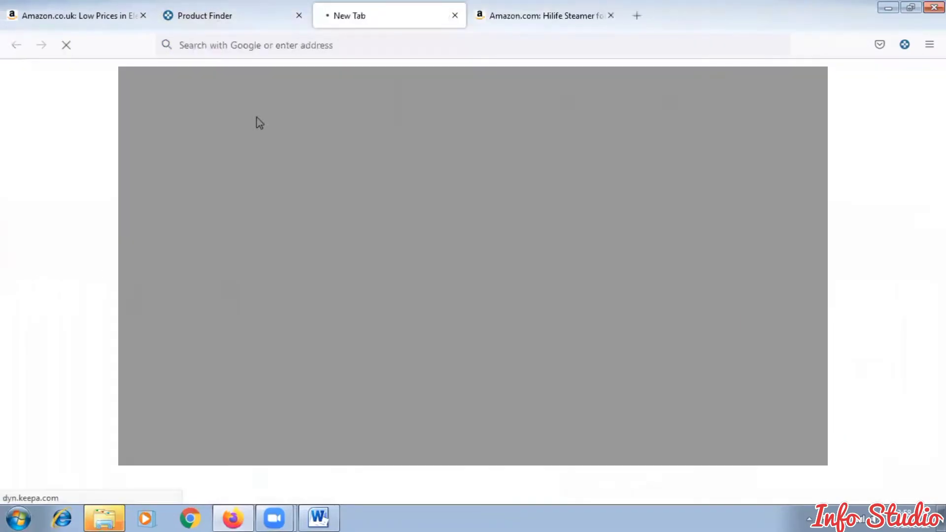
click(611, 16)
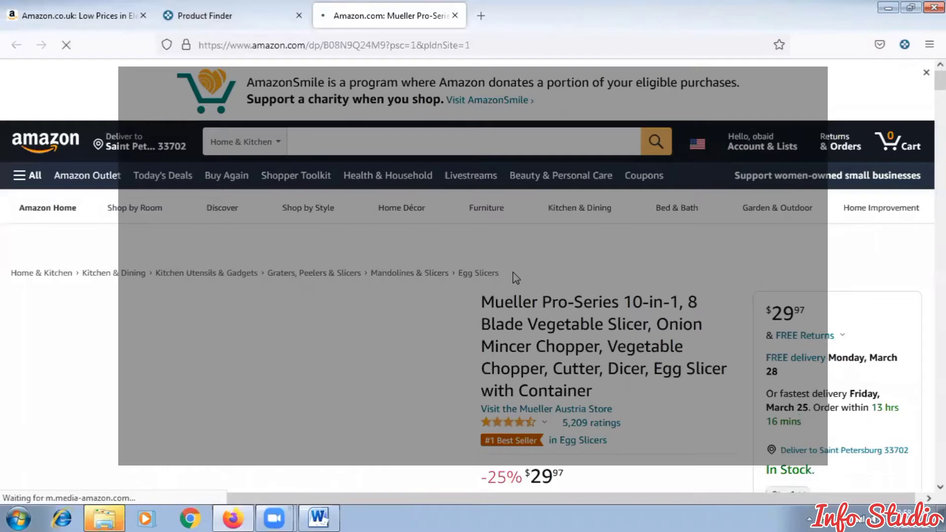
Examine the Mueller vegetable slicer listing's best-seller badge, product images, ratings, price, stock and seller details.
scroll(514, 277, down, 3)
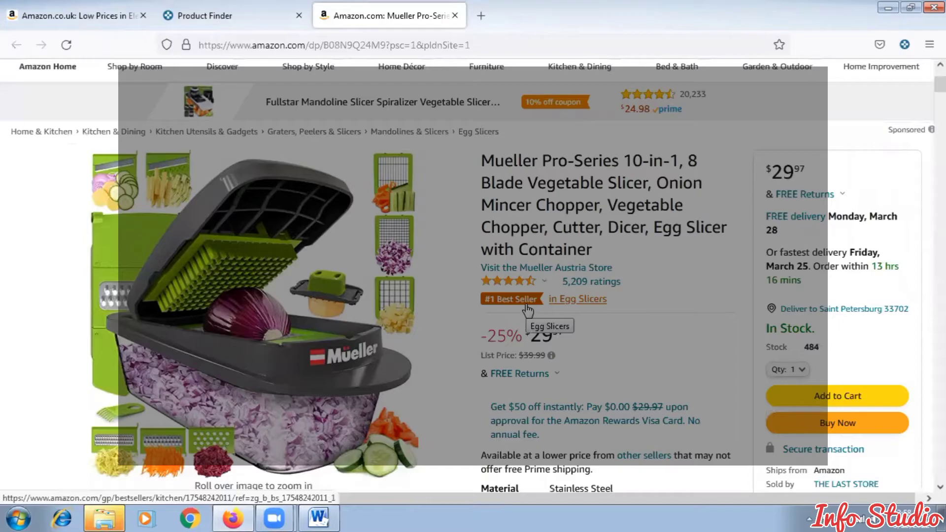
scroll(503, 310, down, 1)
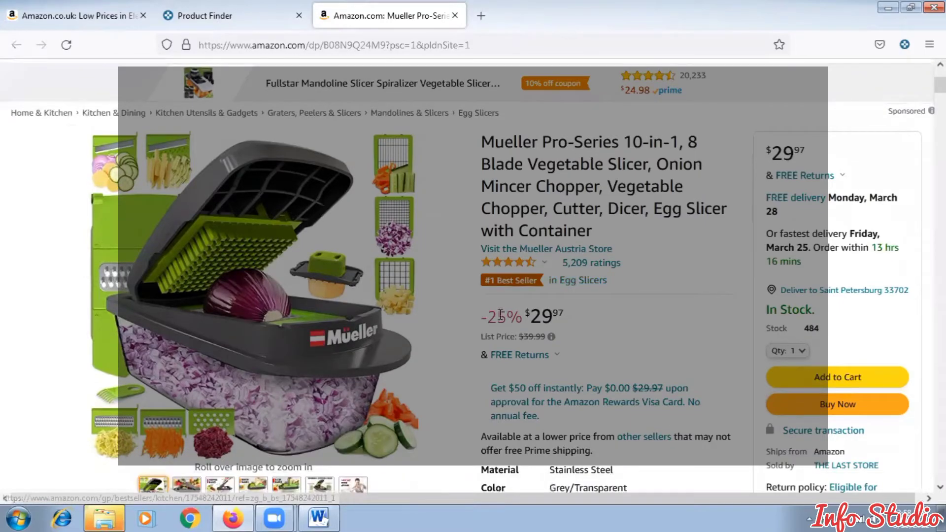
scroll(500, 315, down, 5)
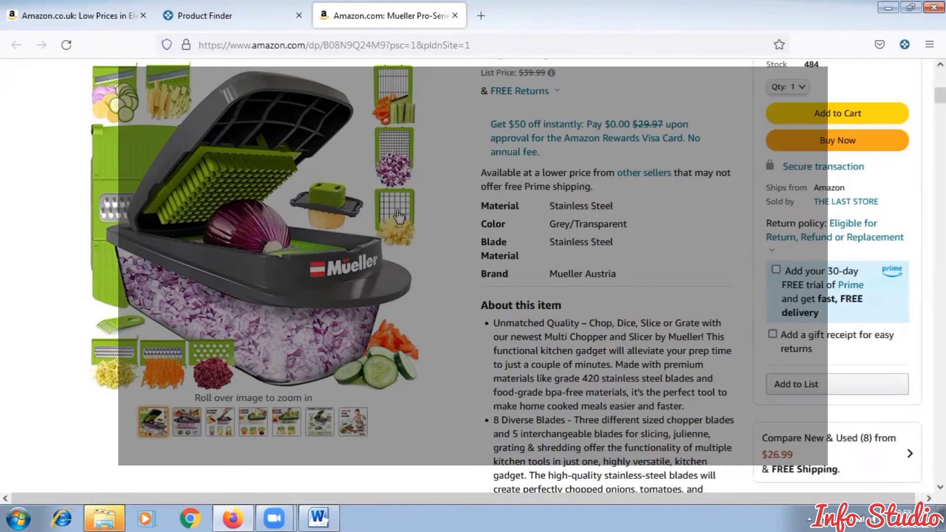
mouse_move(407, 167)
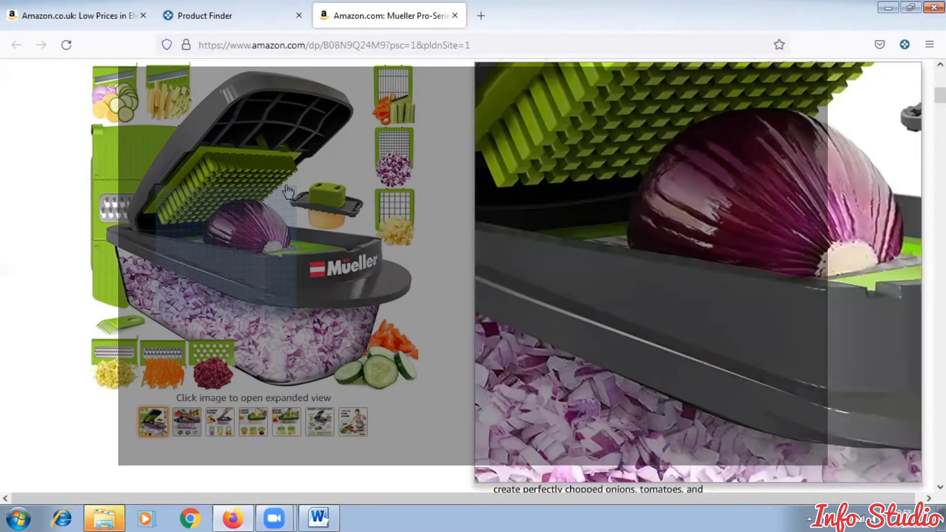
scroll(845, 275, up, 7)
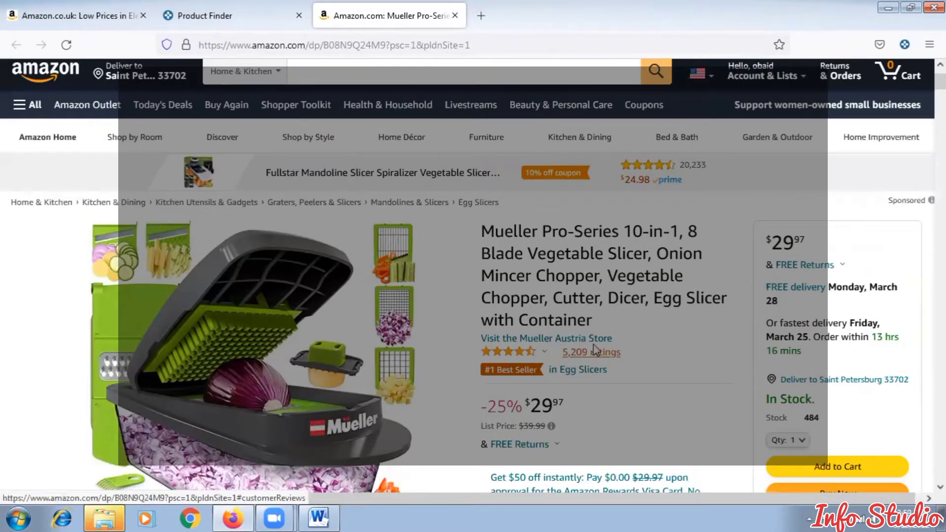
mouse_move(583, 348)
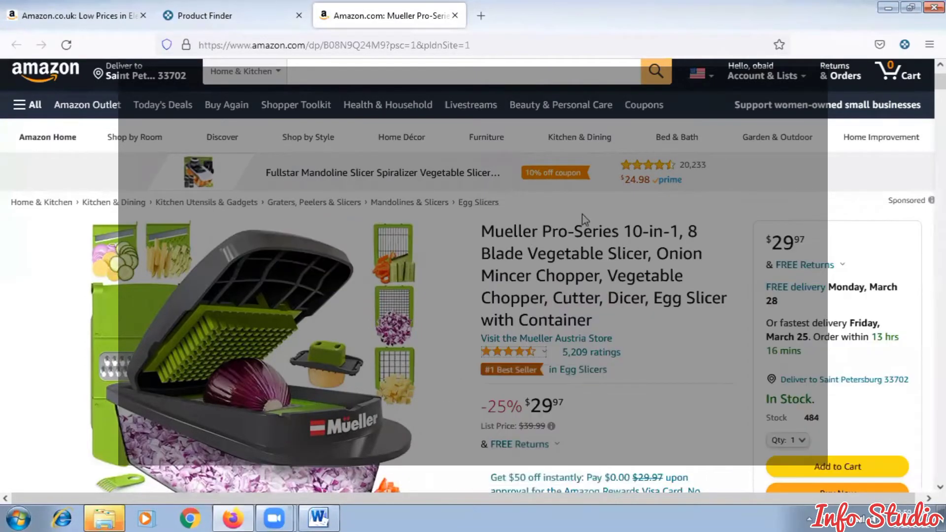
scroll(745, 245, down, 2)
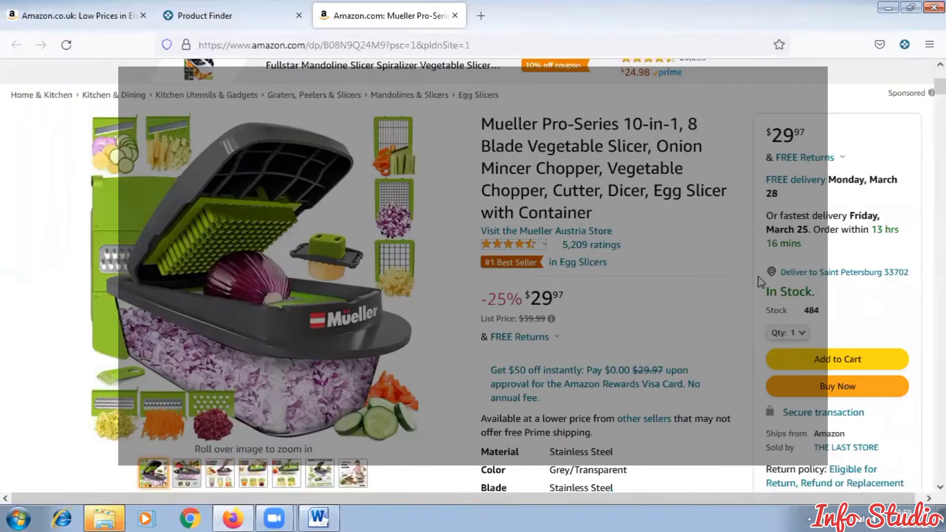
Open the Mueller slicer's new and used offers, examine each seller's price, shipping source, ratings and stock, and close the comparison.
scroll(628, 323, down, 1)
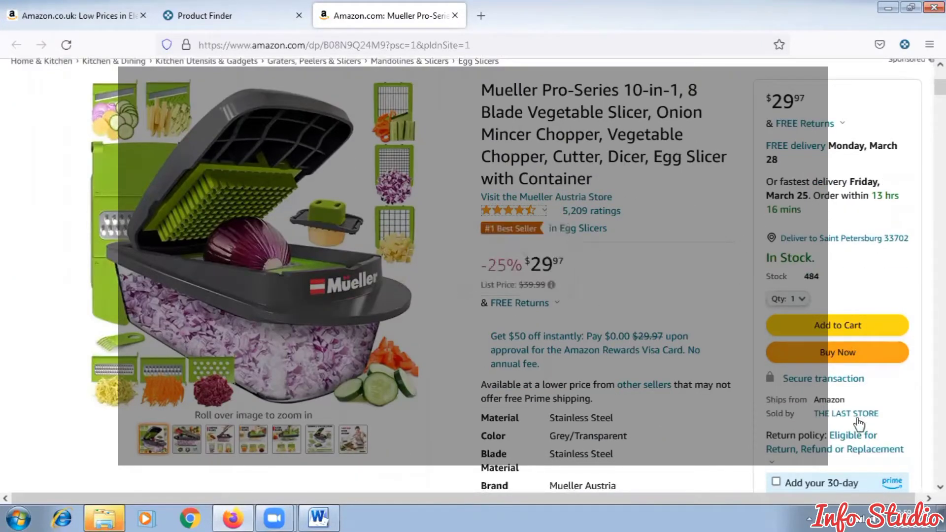
scroll(858, 423, down, 3)
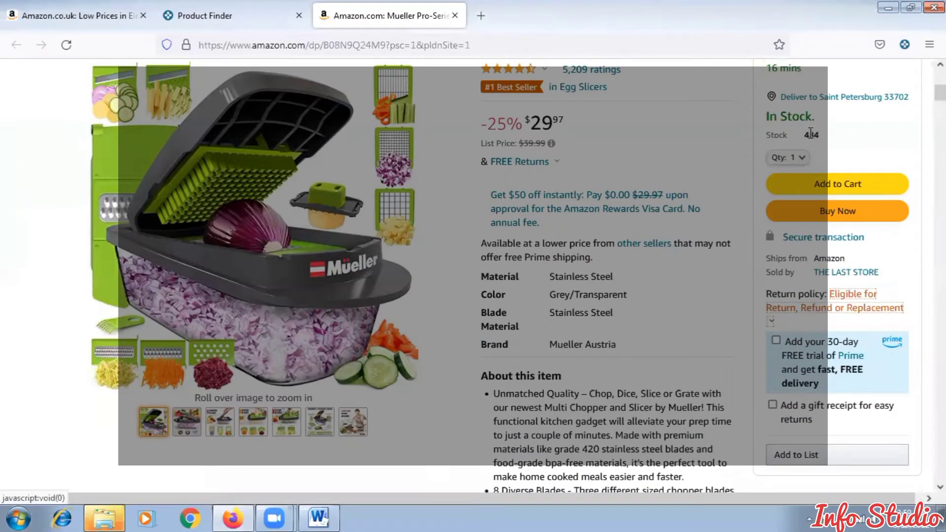
scroll(811, 270, down, 4)
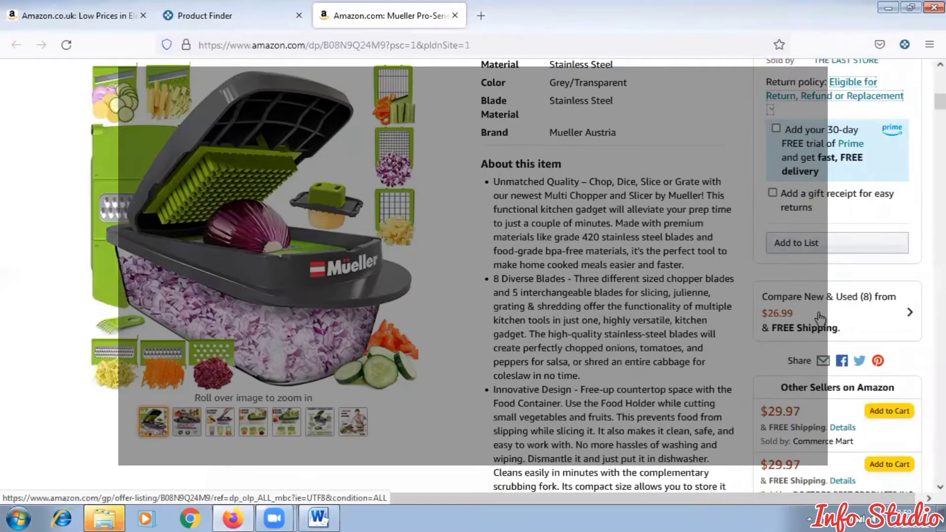
click(821, 317)
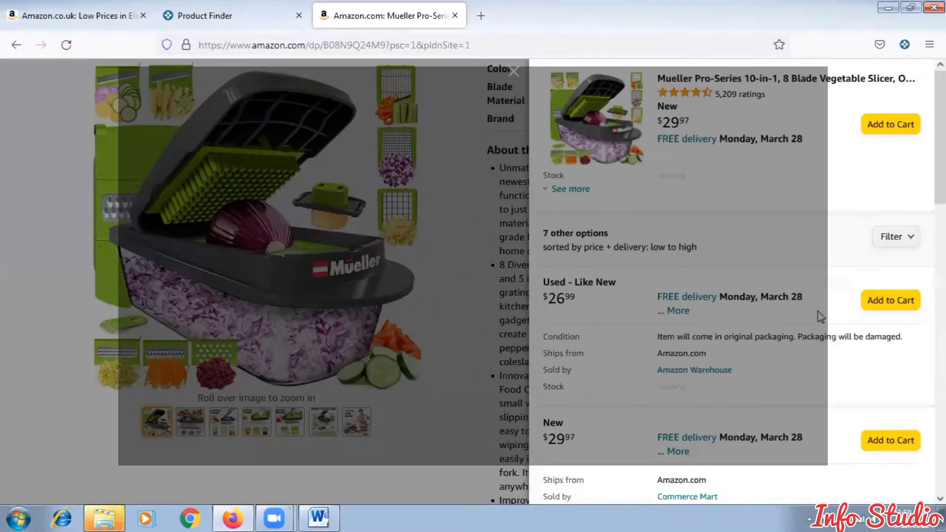
scroll(808, 313, down, 2)
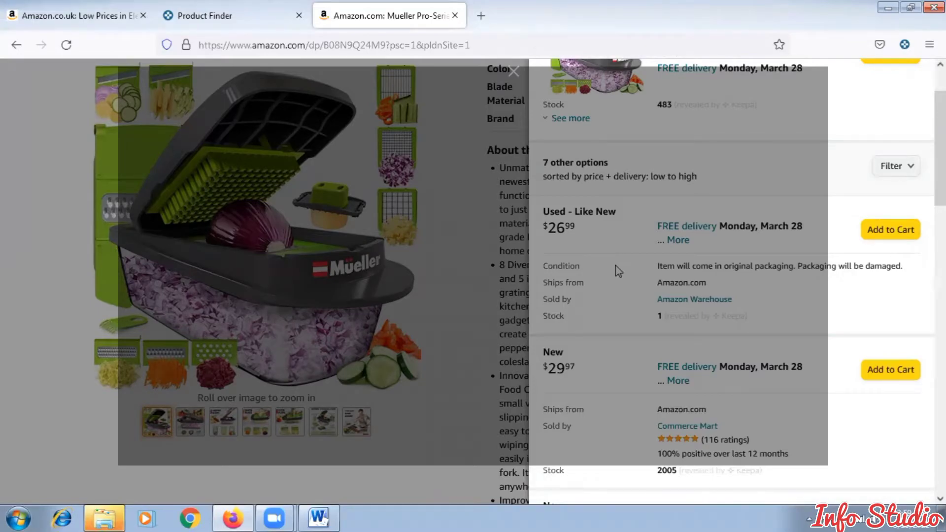
scroll(615, 354, down, 2)
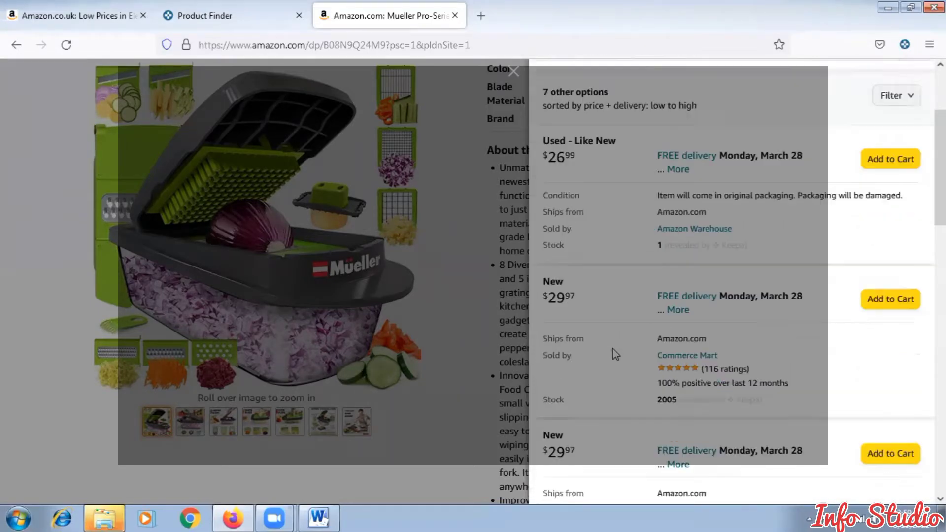
scroll(692, 356, down, 3)
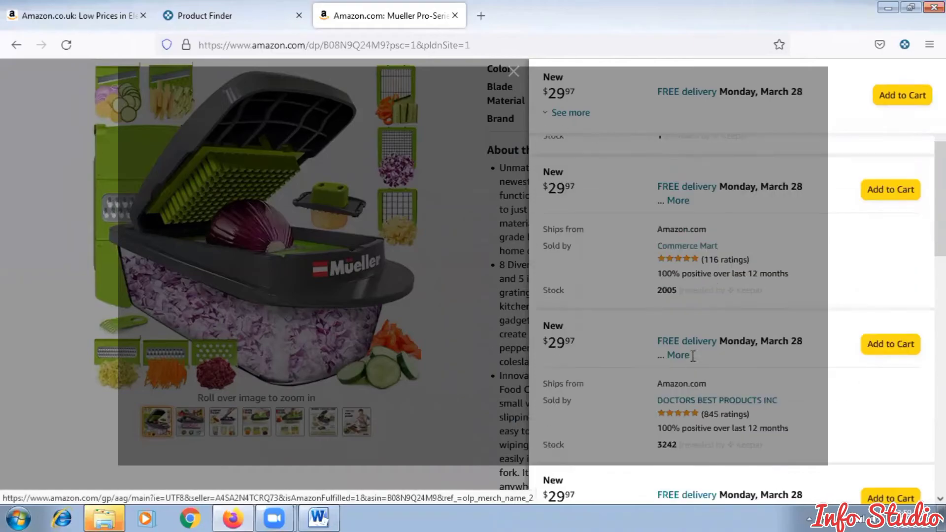
scroll(690, 364, down, 5)
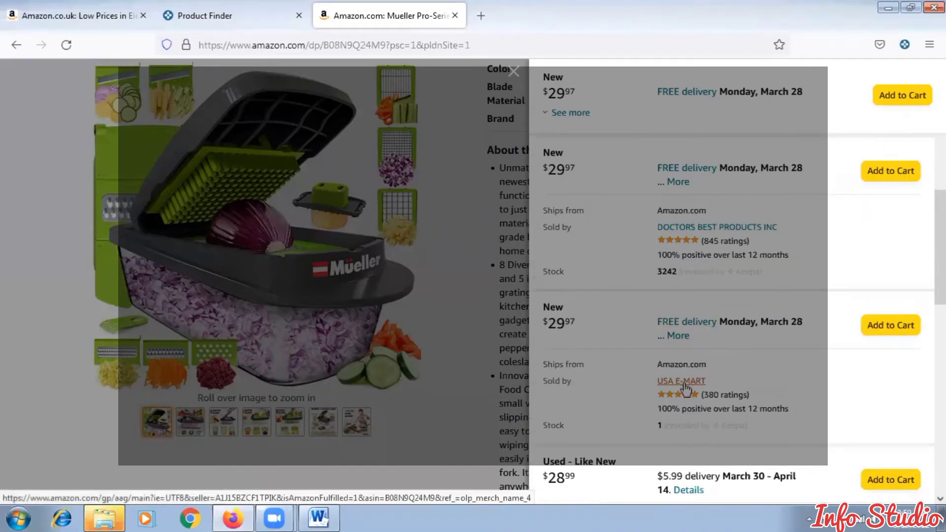
scroll(619, 271, up, 10)
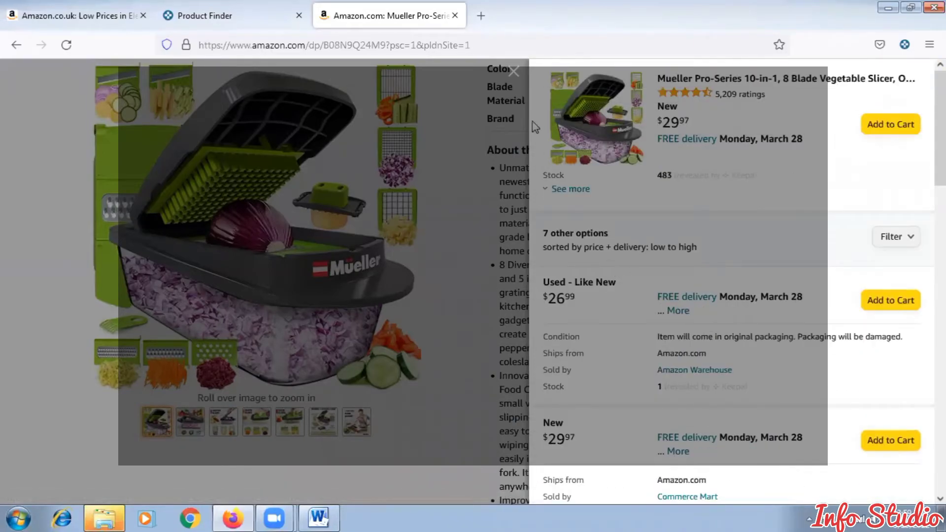
click(515, 73)
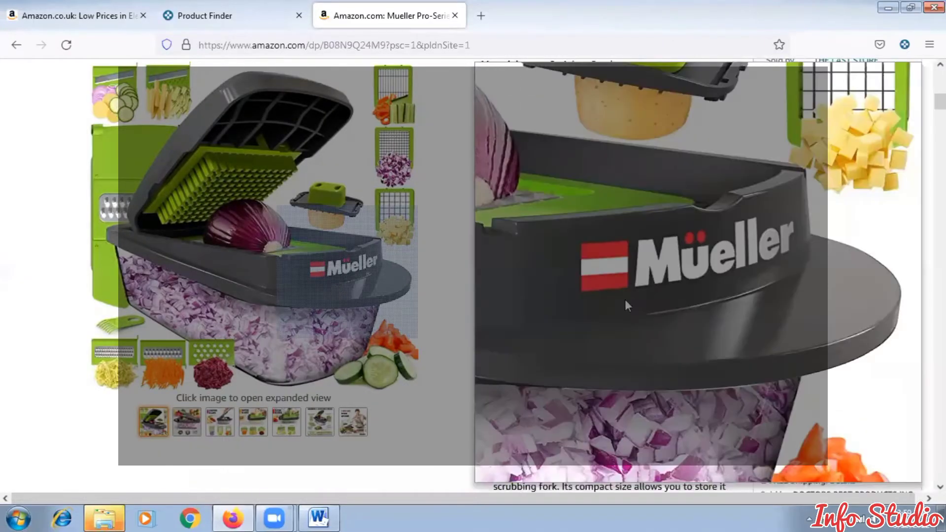
Examine the Mueller slicer's product information, including package dimensions, weight, customer reviews, Best Sellers Rank and date first available.
scroll(744, 291, down, 3)
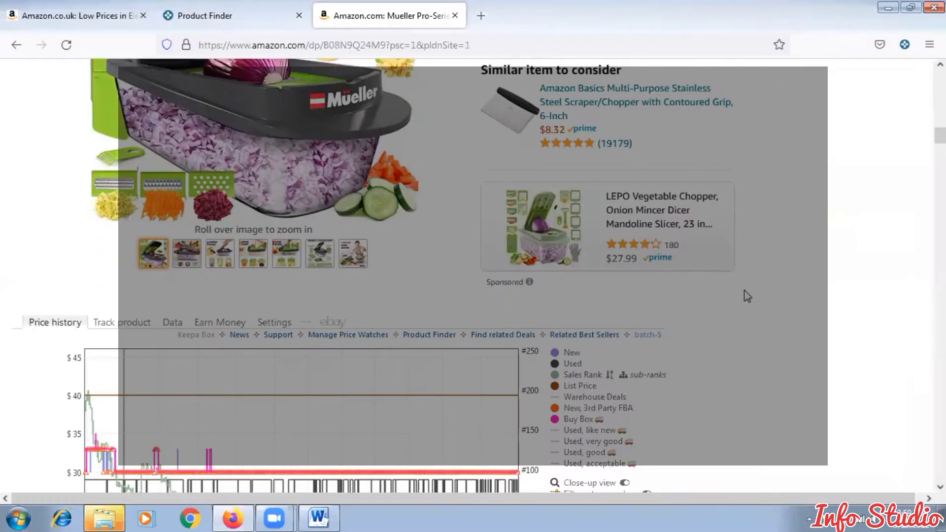
scroll(747, 295, down, 5)
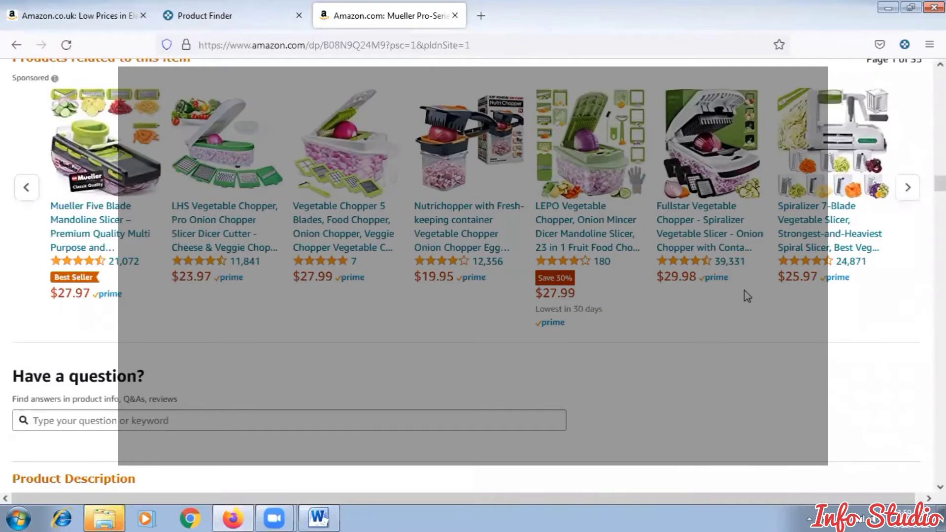
scroll(747, 295, down, 5)
scroll(744, 296, down, 5)
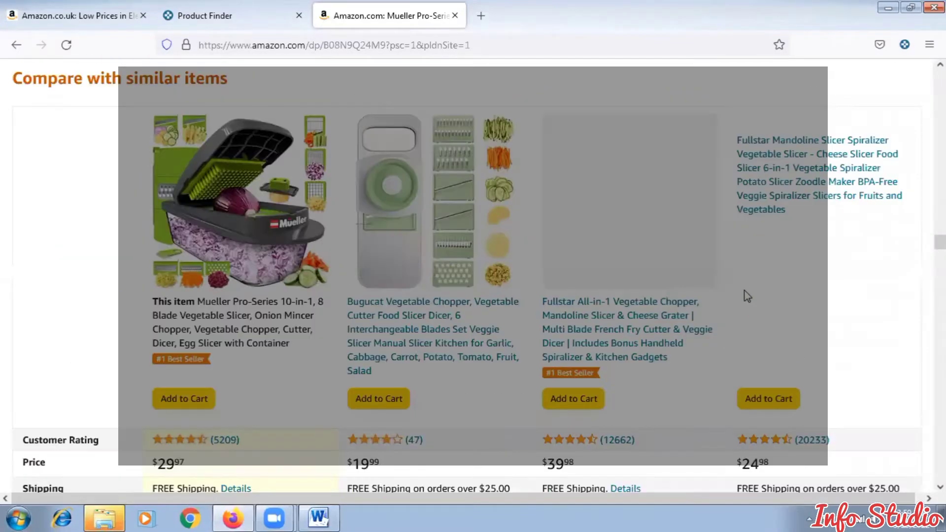
scroll(307, 340, down, 5)
scroll(307, 337, down, 2)
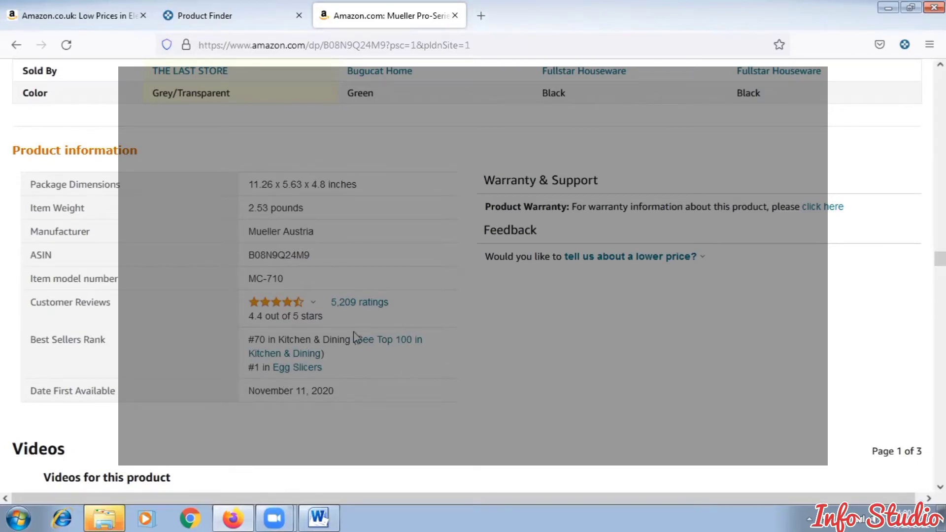
Examine the slicer's three-month Keepa price history graph, including its Buy Box price, sales rank trend and monthly rank drops.
scroll(371, 356, up, 10)
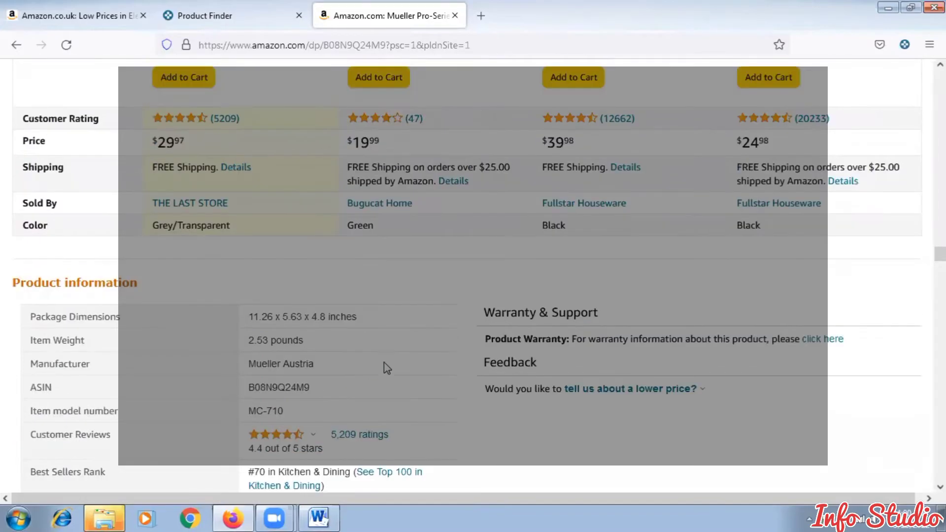
scroll(428, 360, up, 5)
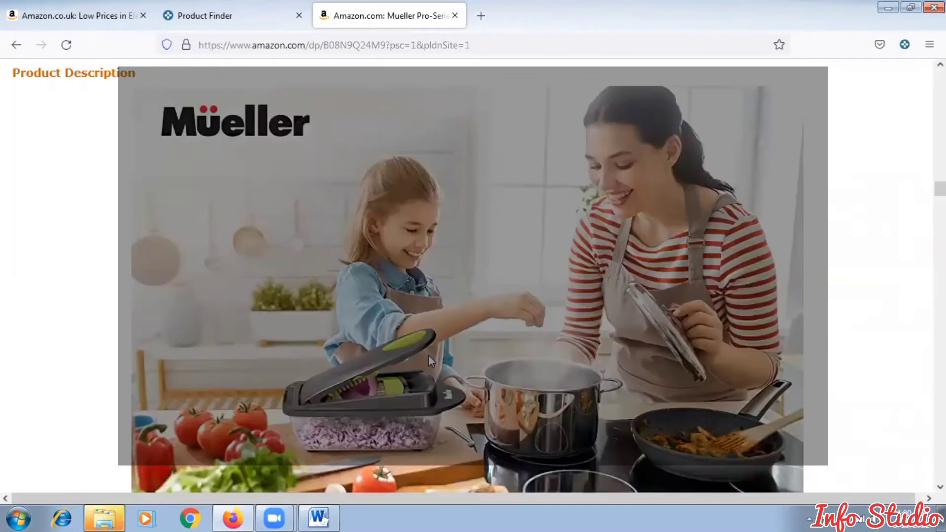
scroll(430, 361, up, 5)
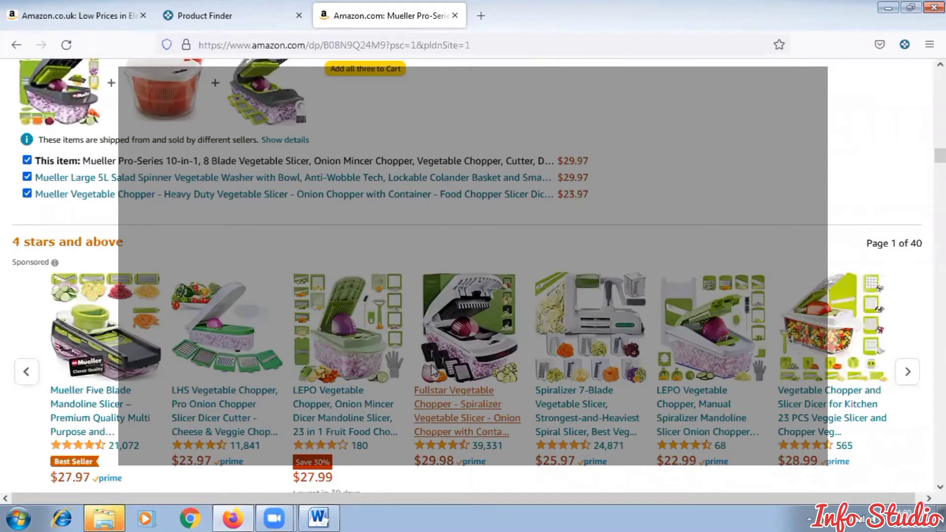
scroll(448, 326, up, 5)
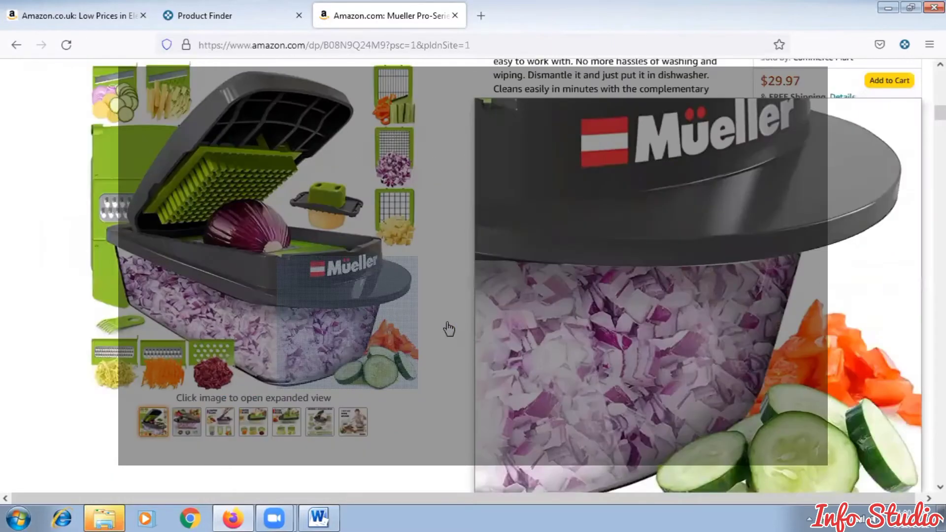
scroll(443, 310, down, 4)
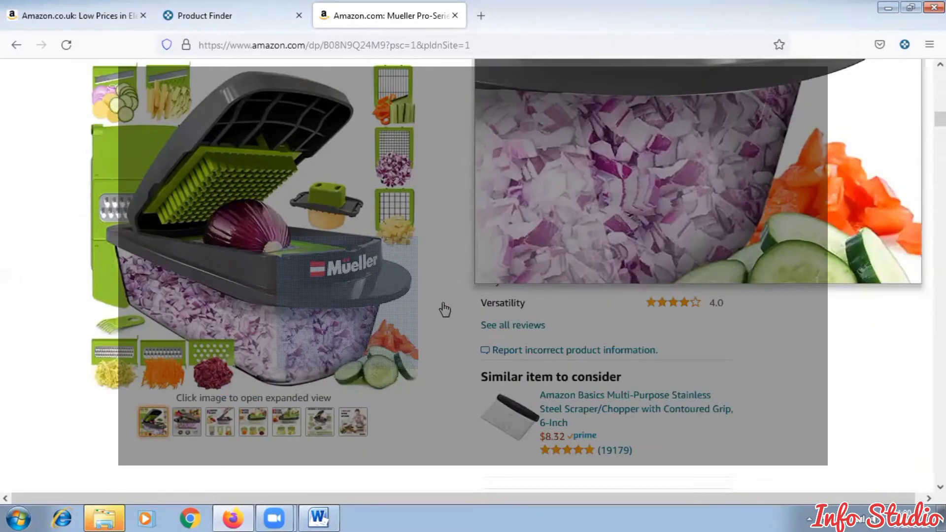
scroll(227, 300, down, 3)
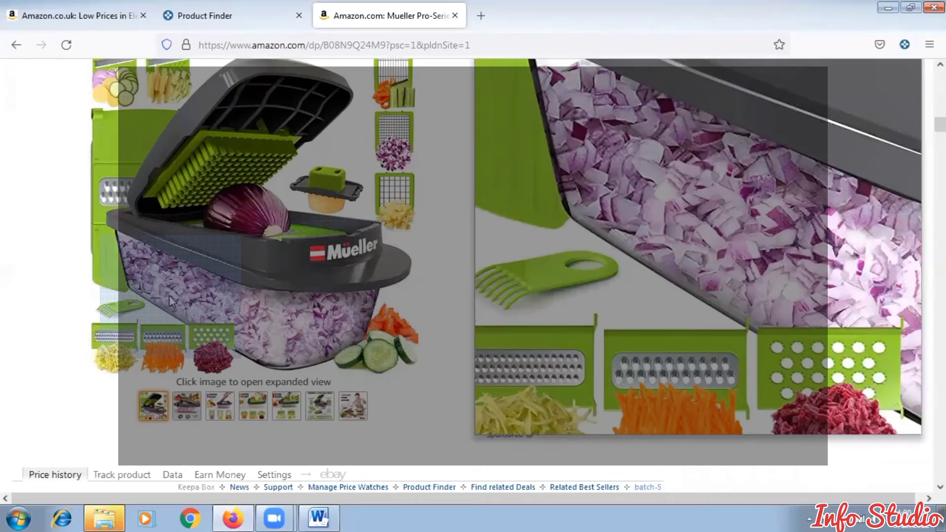
scroll(171, 296, down, 3)
scroll(298, 315, down, 3)
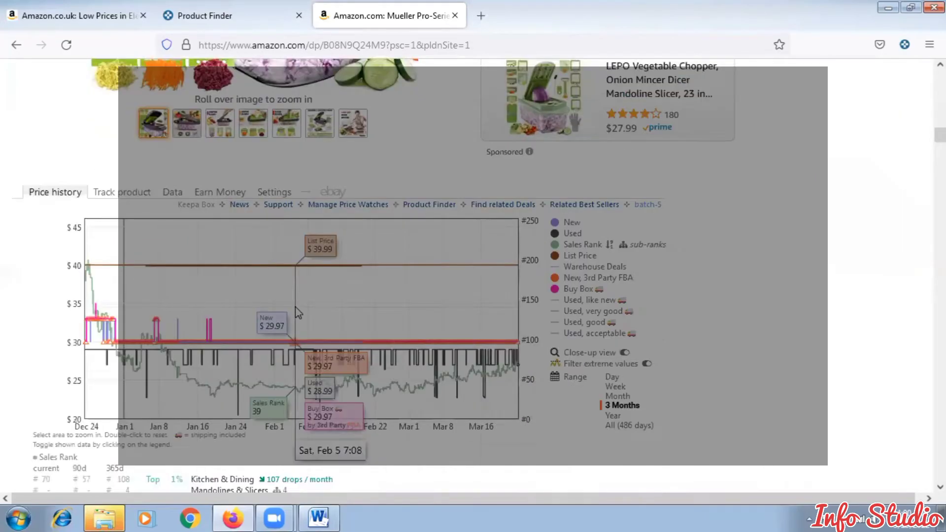
scroll(365, 314, down, 2)
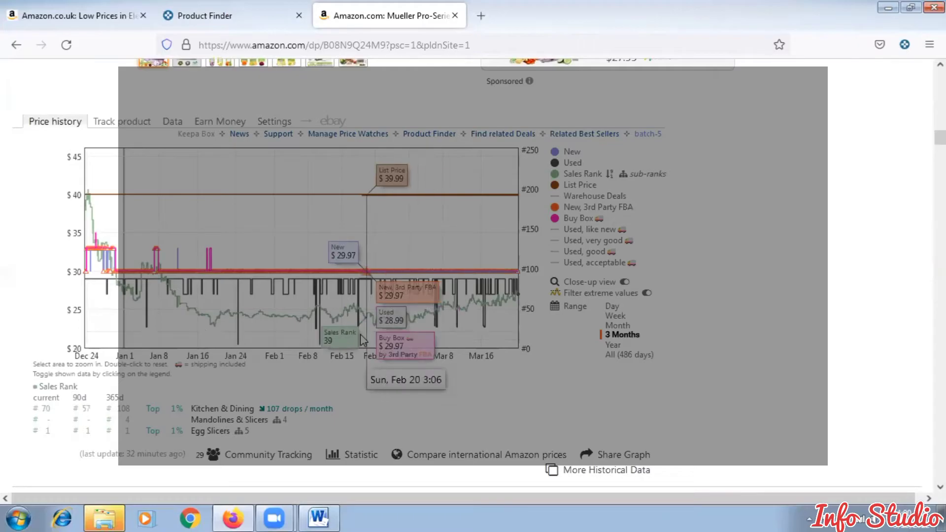
scroll(239, 249, up, 3)
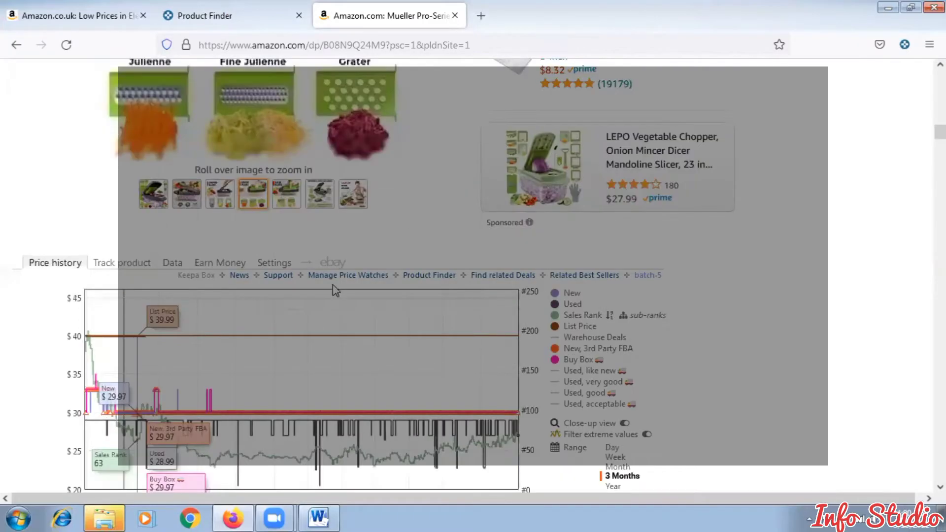
scroll(235, 265, up, 4)
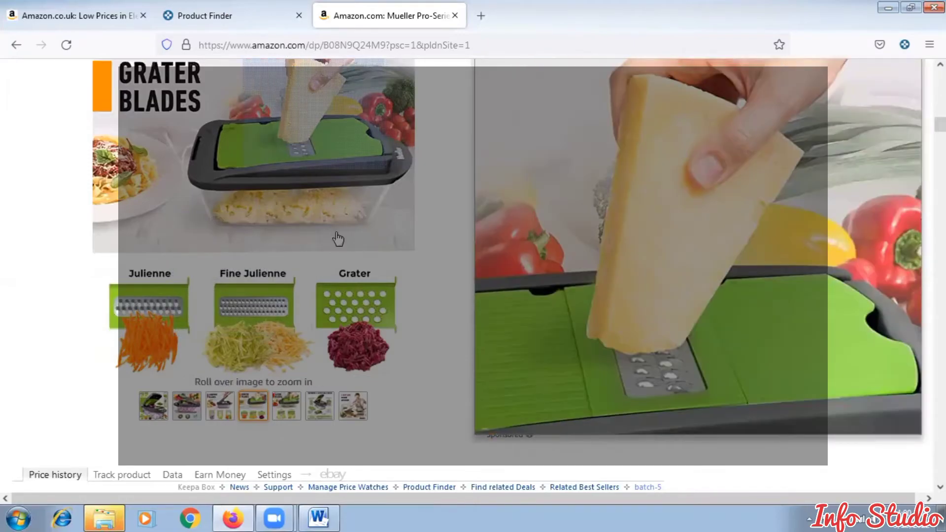
scroll(42, 80, down, 7)
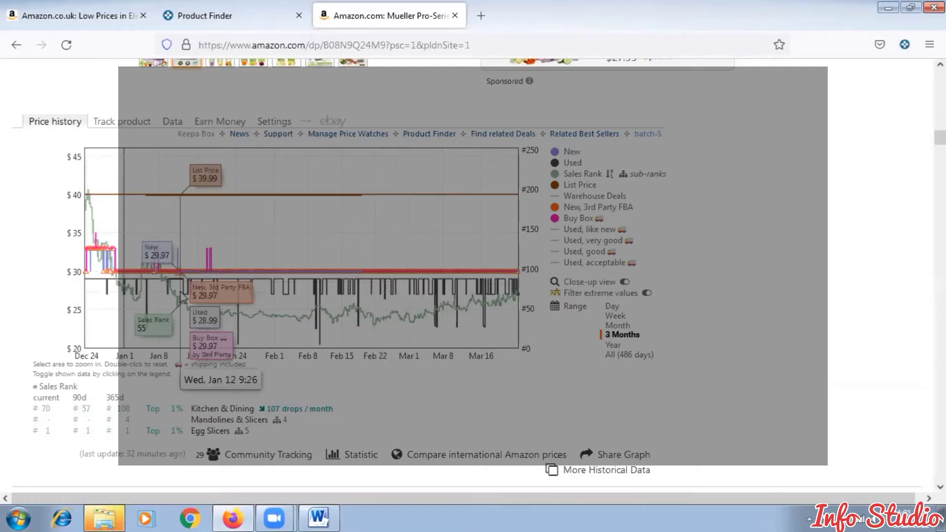
Open the slicer's Keepa product details and examine its average sales ranks, lowest FBA sellers, Pick&Pack fee and Buy Box seller.
click(173, 122)
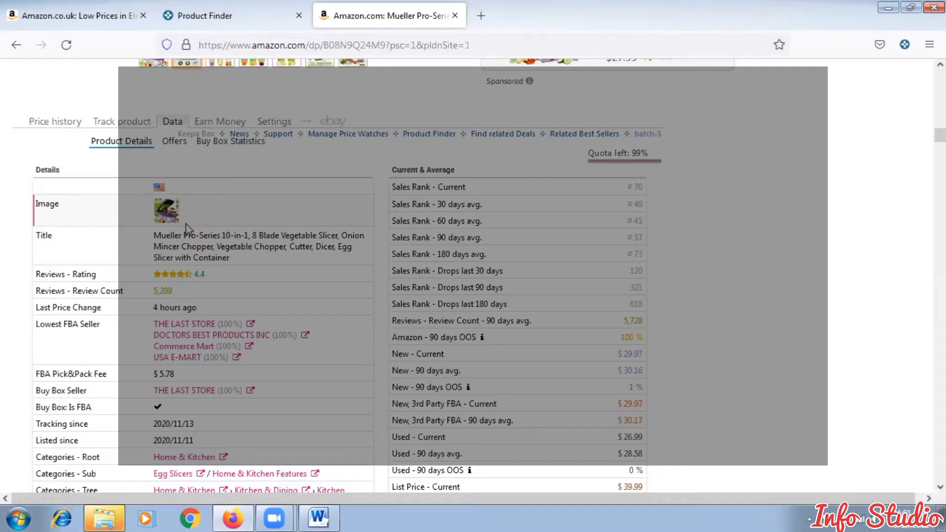
scroll(186, 228, down, 3)
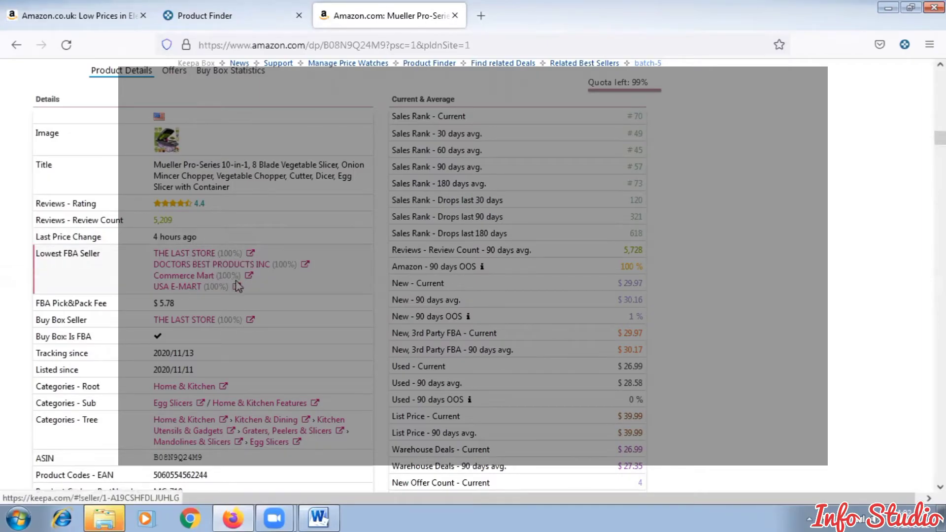
scroll(238, 281, up, 2)
scroll(237, 282, down, 2)
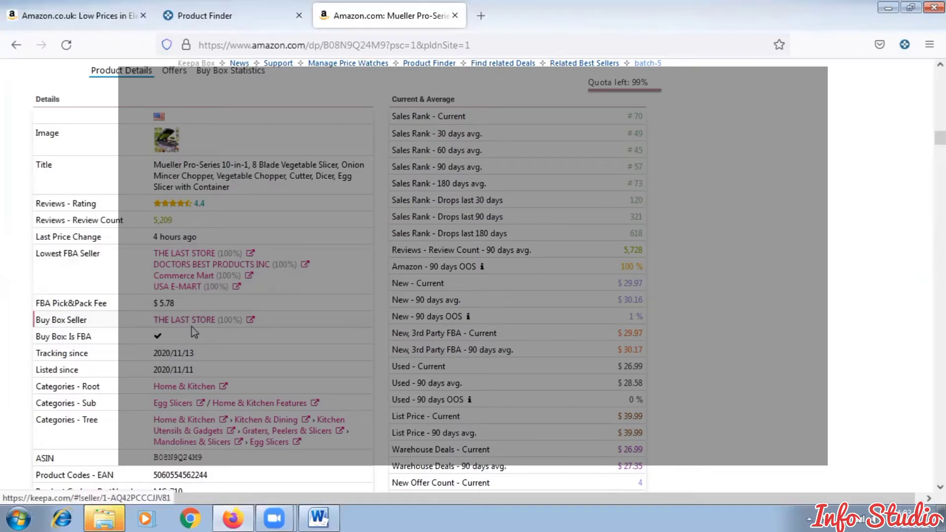
Recheck the Mueller listing's price, delivery, stock, shipping source and seller, and return to its Keepa product details.
scroll(329, 367, up, 8)
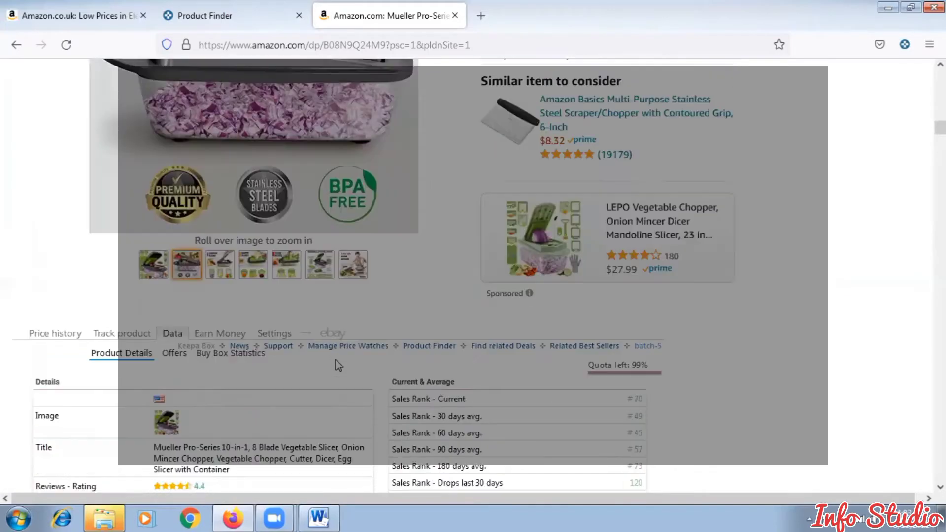
scroll(894, 291, up, 5)
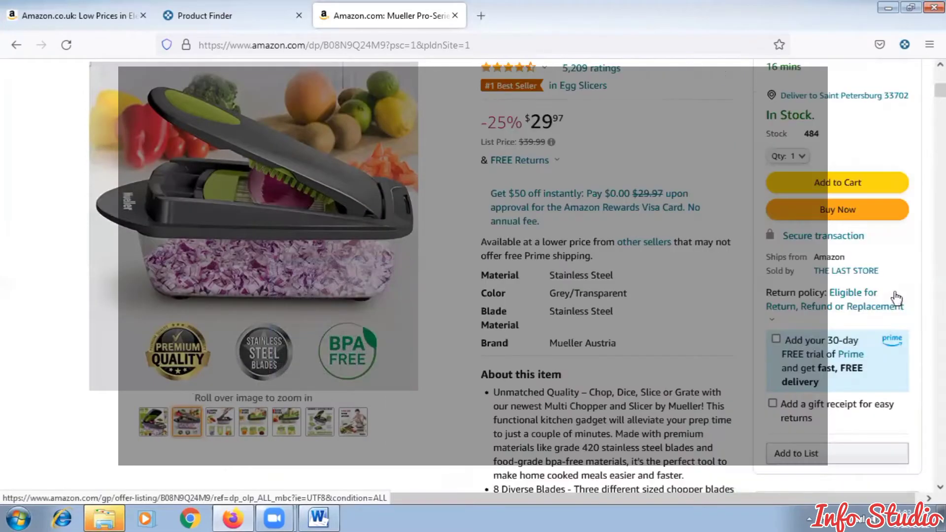
scroll(759, 118, up, 2)
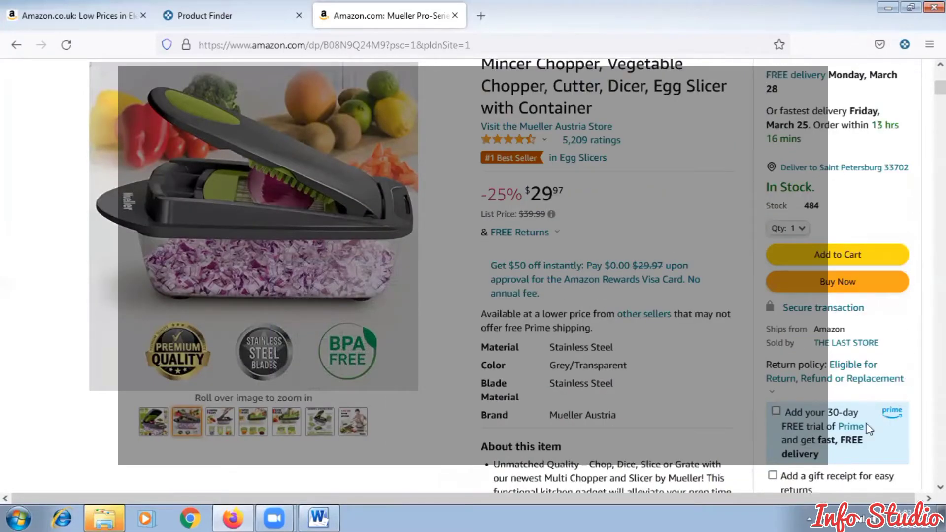
scroll(801, 134, up, 4)
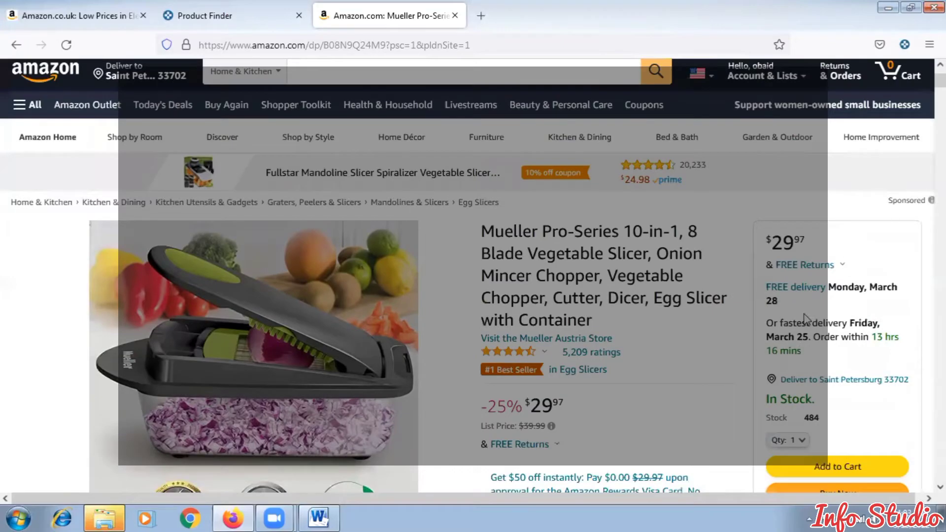
scroll(804, 318, down, 5)
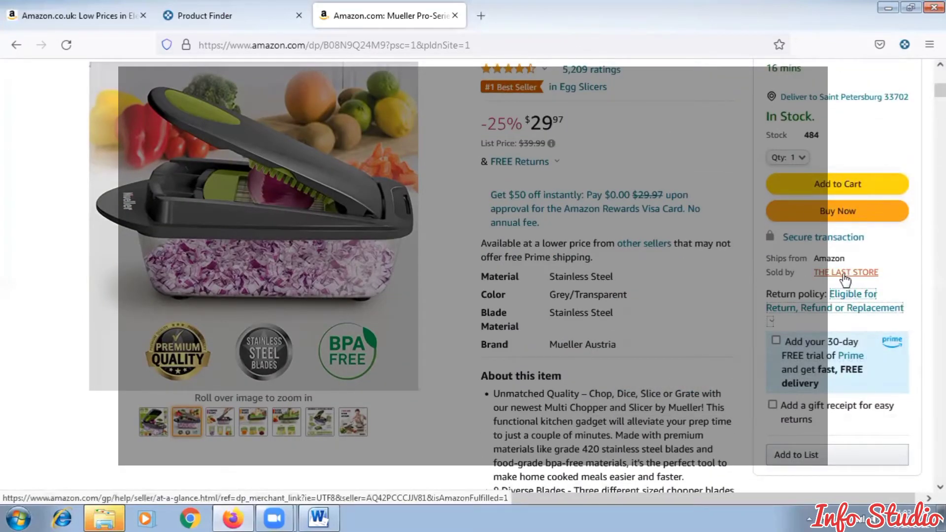
scroll(894, 276, down, 2)
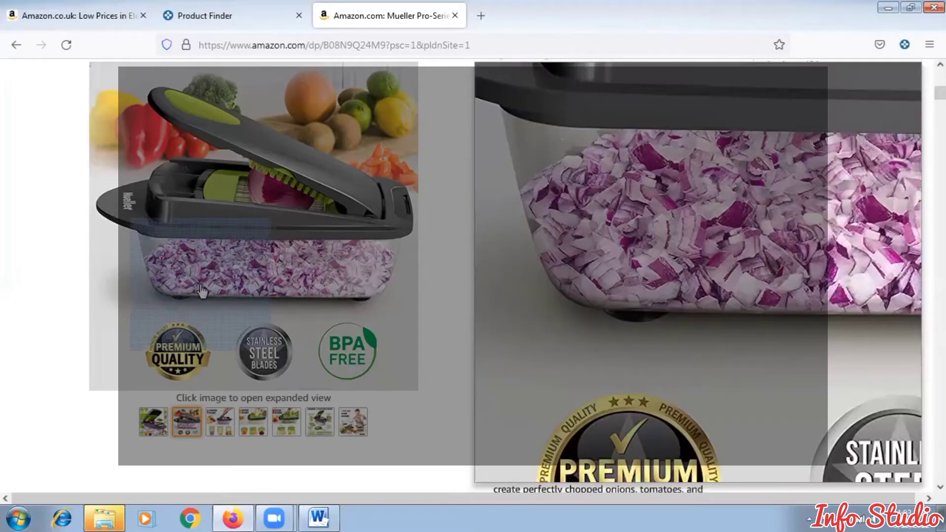
scroll(180, 292, down, 4)
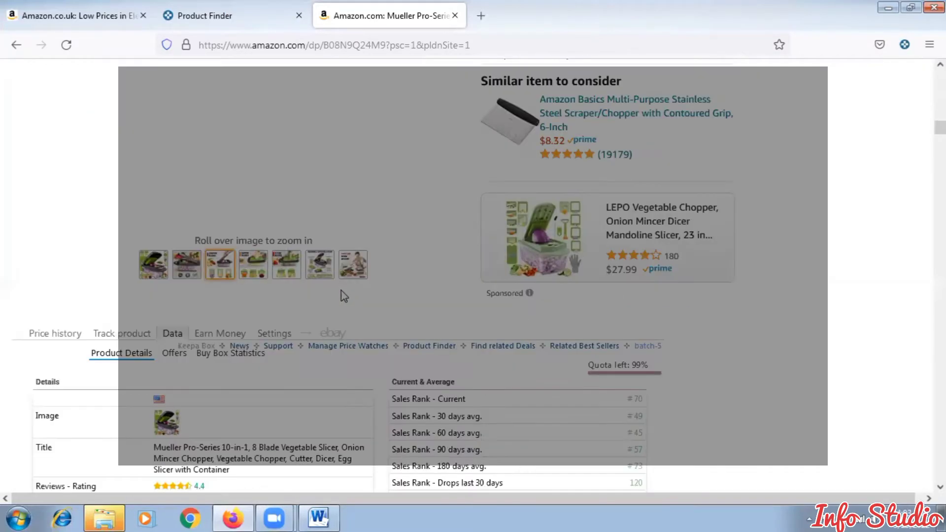
Examine the Mueller slicer's Keepa product codes, including its ASIN, EAN barcode and part number, plus its manufacturer and model.
scroll(178, 293, down, 8)
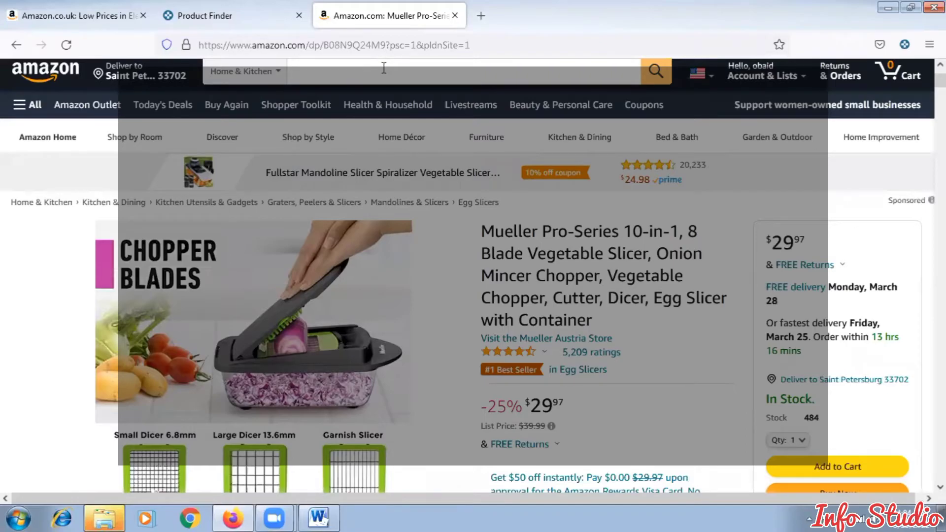
scroll(353, 236, down, 3)
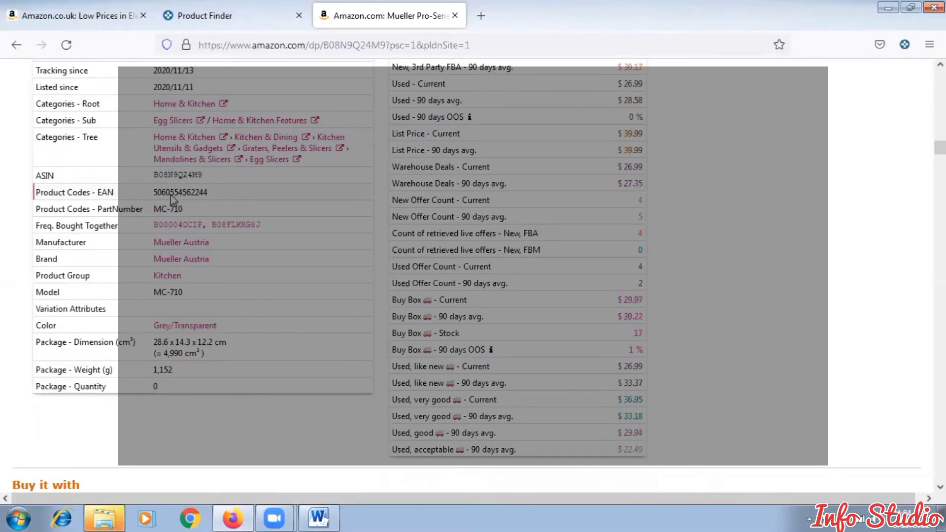
mouse_move(199, 203)
mouse_move(168, 202)
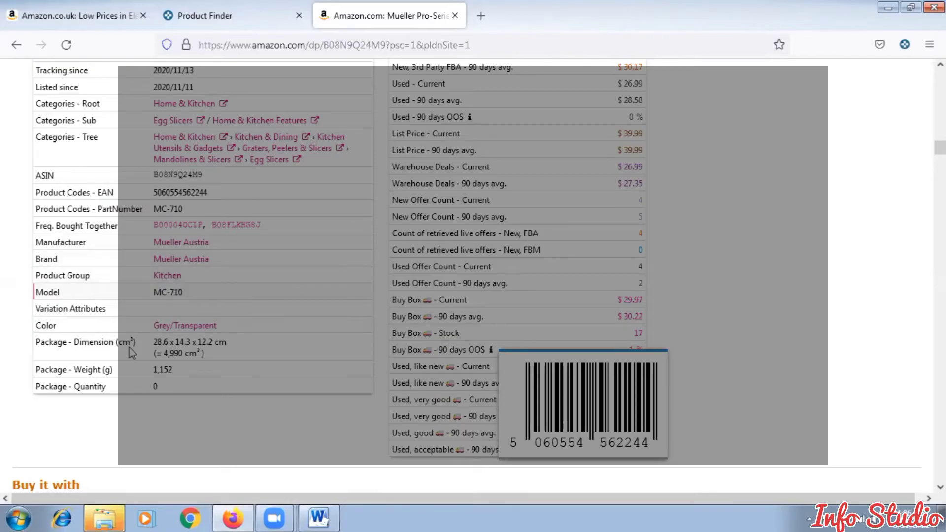
scroll(169, 323, down, 3)
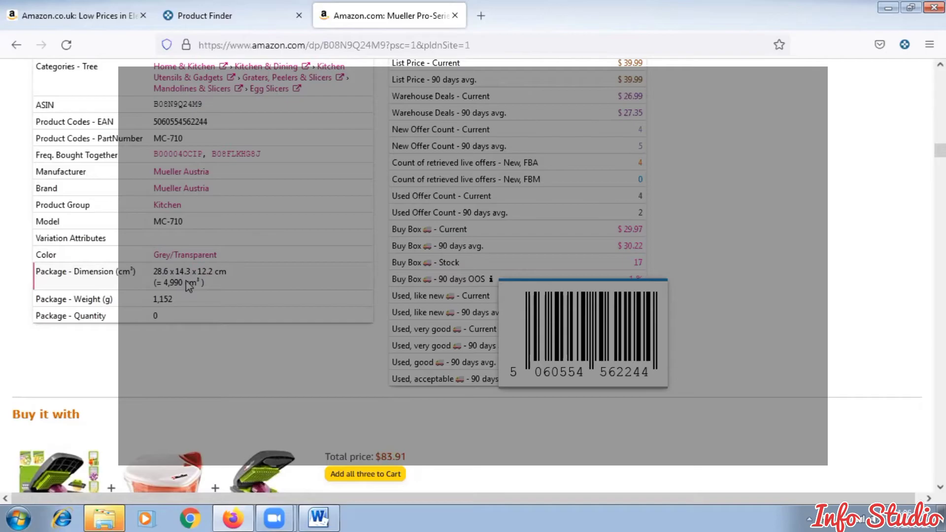
Review the slicer's FBA sellers, Pick&Pack fee, listing dates and categories, along with its package dimensions, weight and quantity.
scroll(170, 161, up, 3)
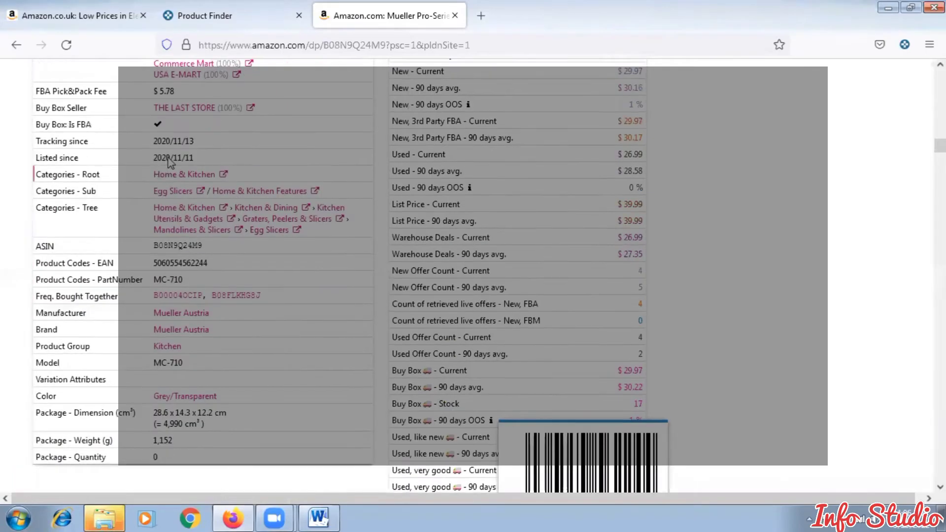
scroll(170, 161, up, 3)
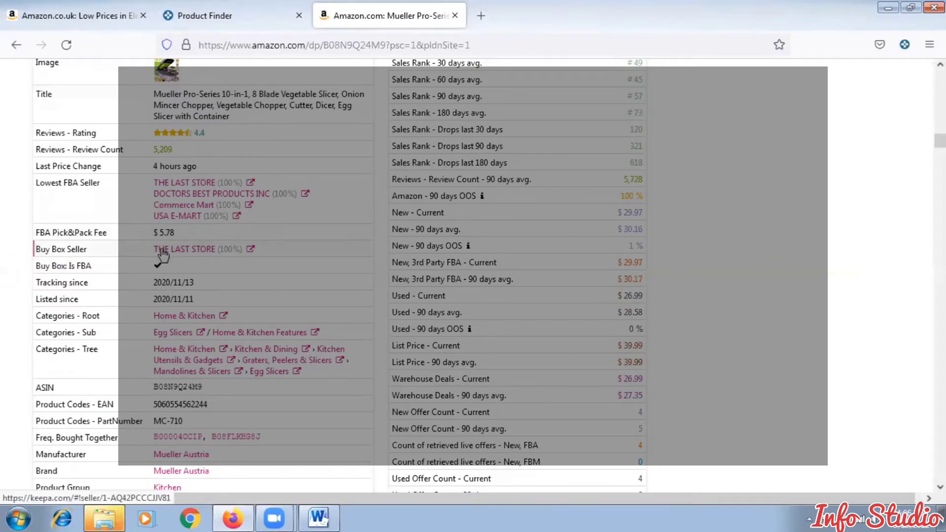
scroll(163, 251, up, 3)
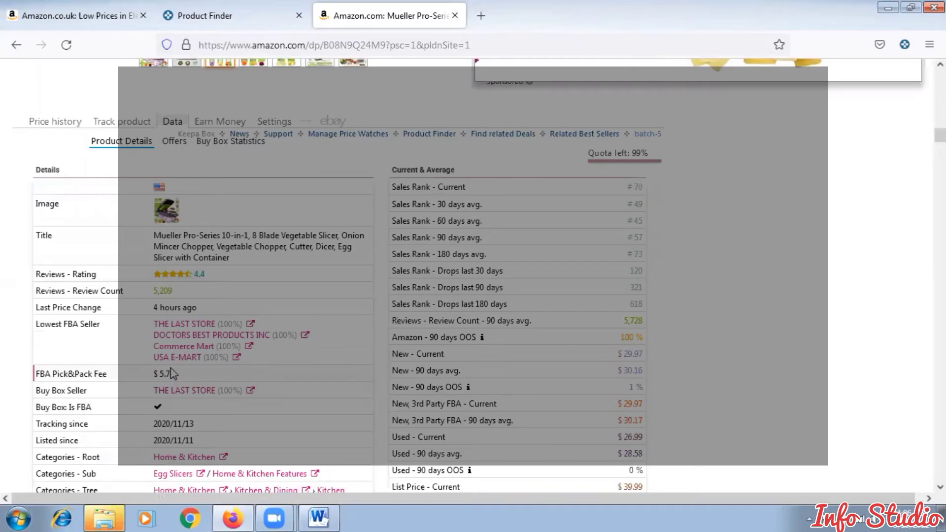
scroll(172, 377, down, 3)
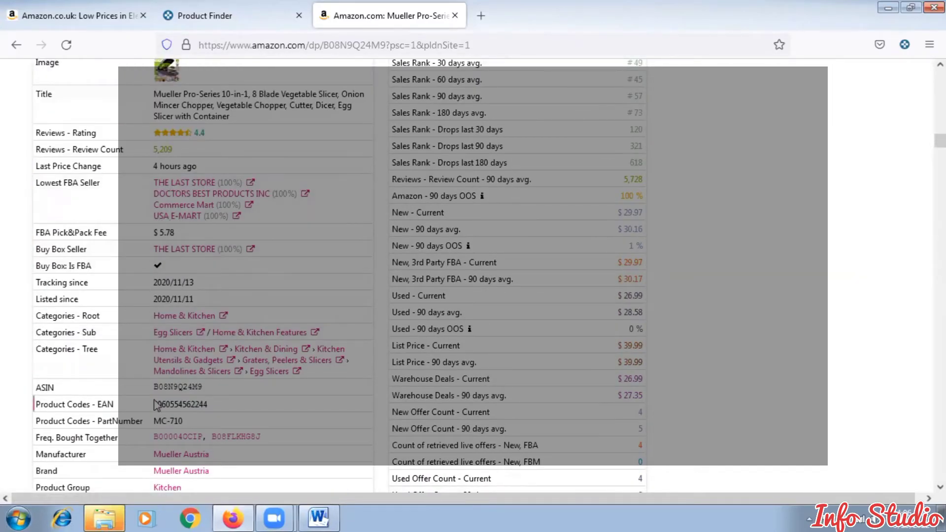
scroll(158, 406, down, 4)
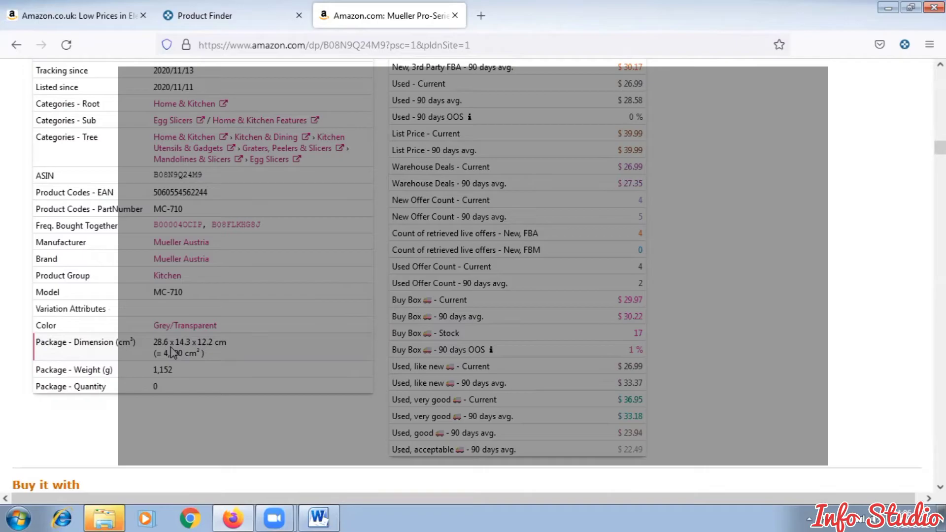
scroll(172, 351, down, 3)
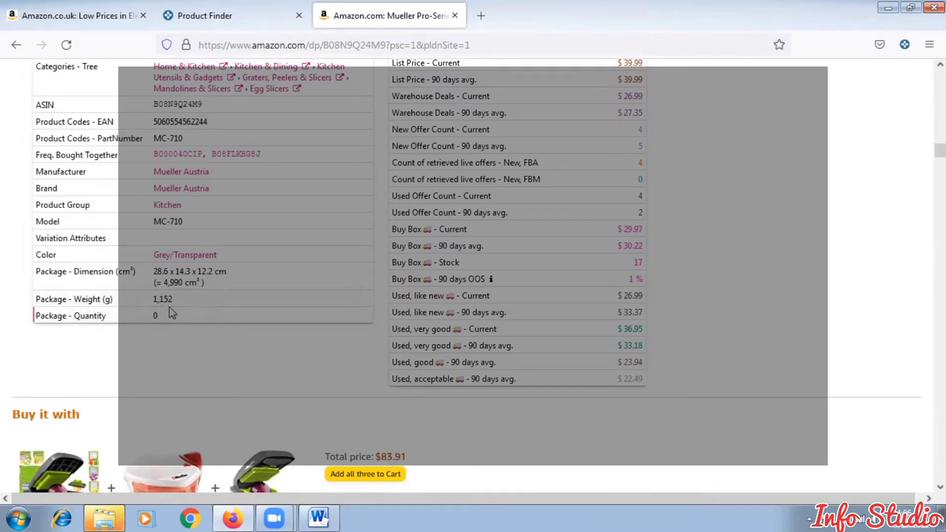
scroll(311, 332, up, 10)
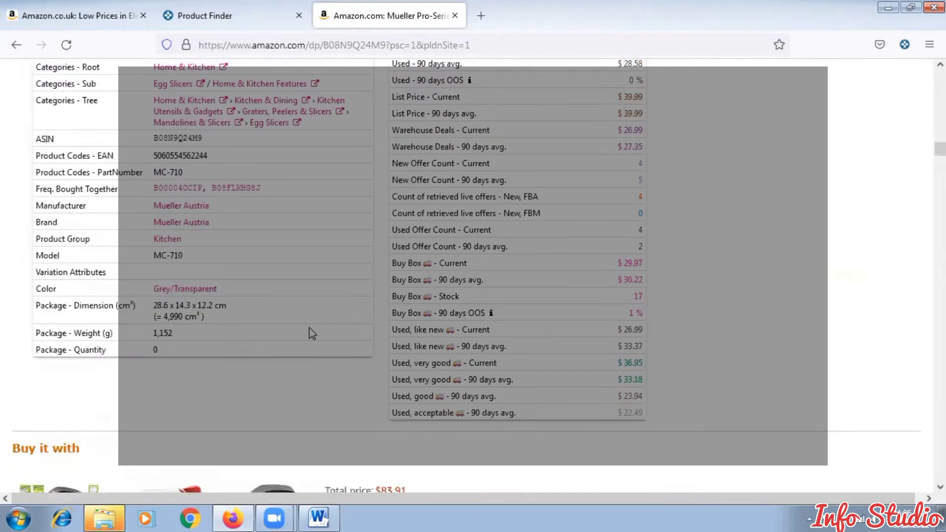
scroll(581, 281, up, 5)
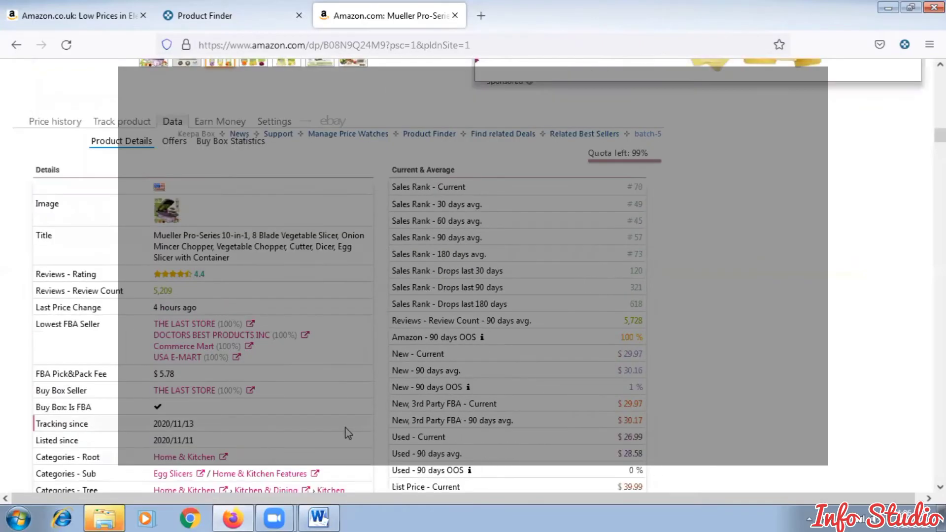
scroll(293, 422, down, 5)
scroll(294, 421, down, 7)
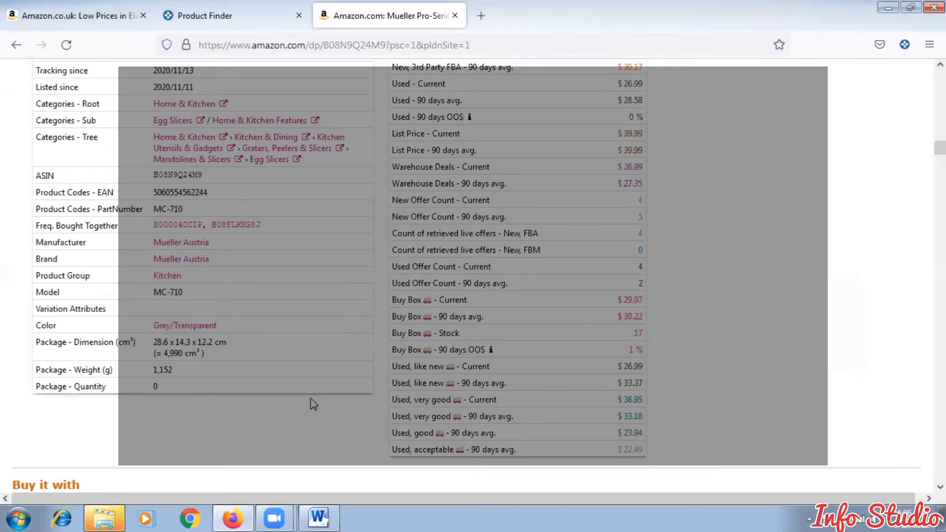
Examine the slicer's sales rank drops, 90-day average review count and Amazon's 90-day out-of-stock rate.
scroll(327, 394, up, 2)
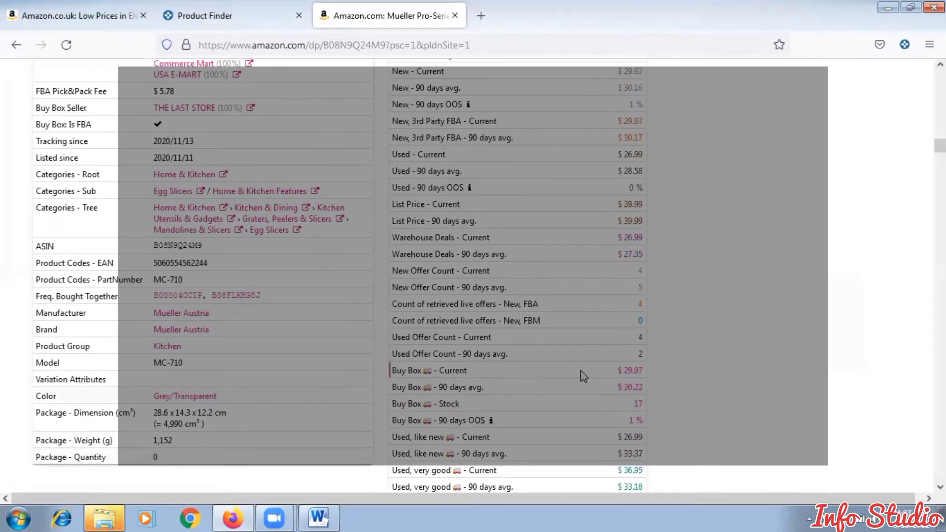
scroll(581, 376, up, 6)
scroll(605, 283, up, 5)
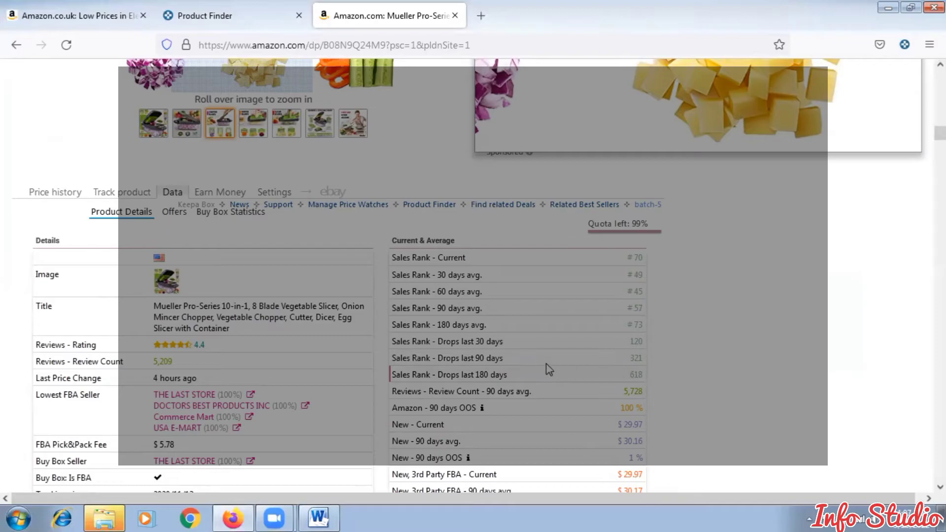
scroll(500, 347, down, 3)
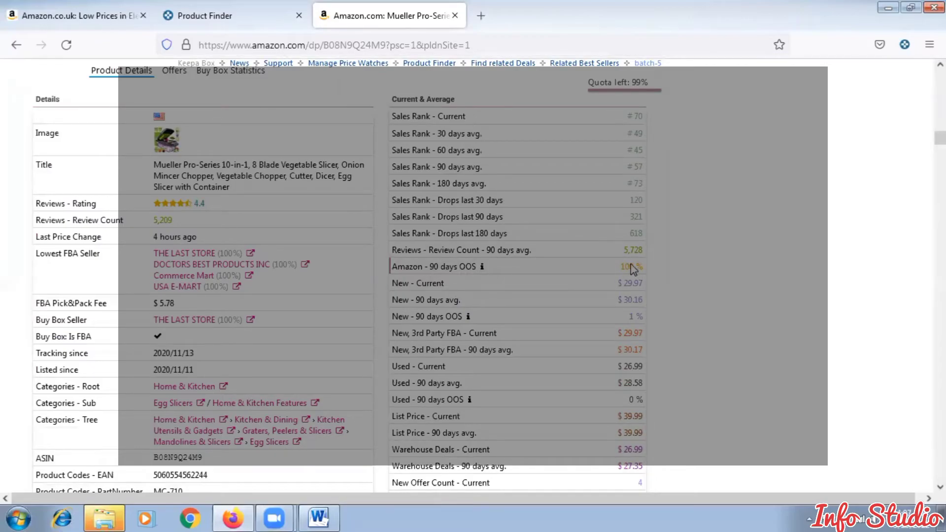
scroll(636, 270, up, 2)
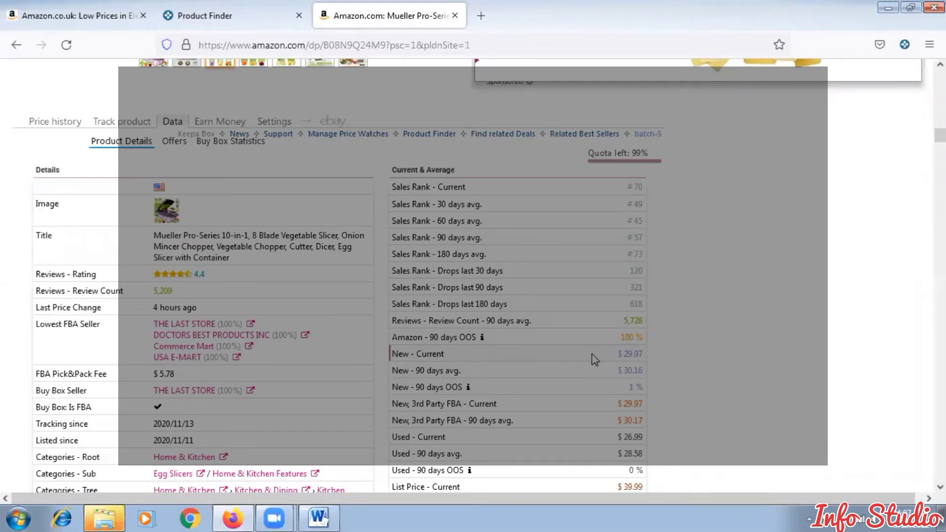
Review the slicer's current and 90-day average new, used, list and Warehouse Deals prices, its offer counts and its Buy Box figures.
scroll(592, 354, down, 3)
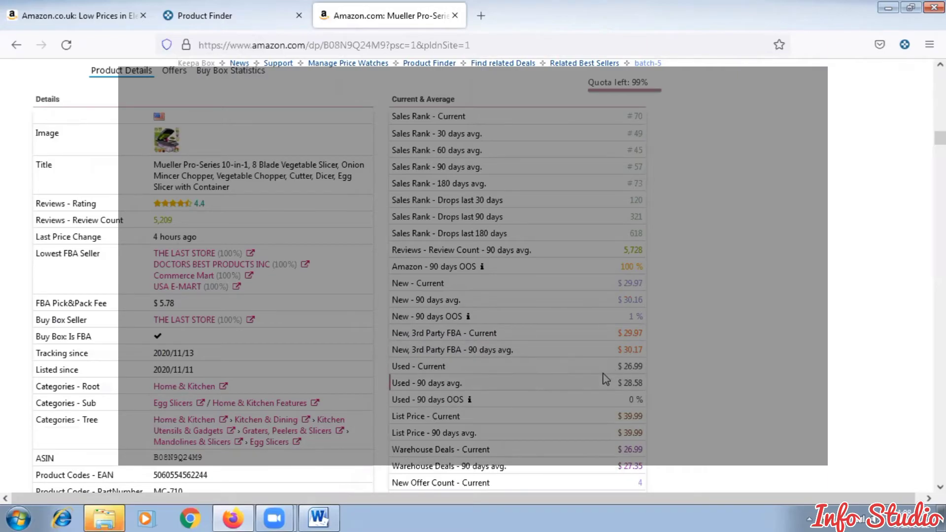
scroll(606, 380, down, 2)
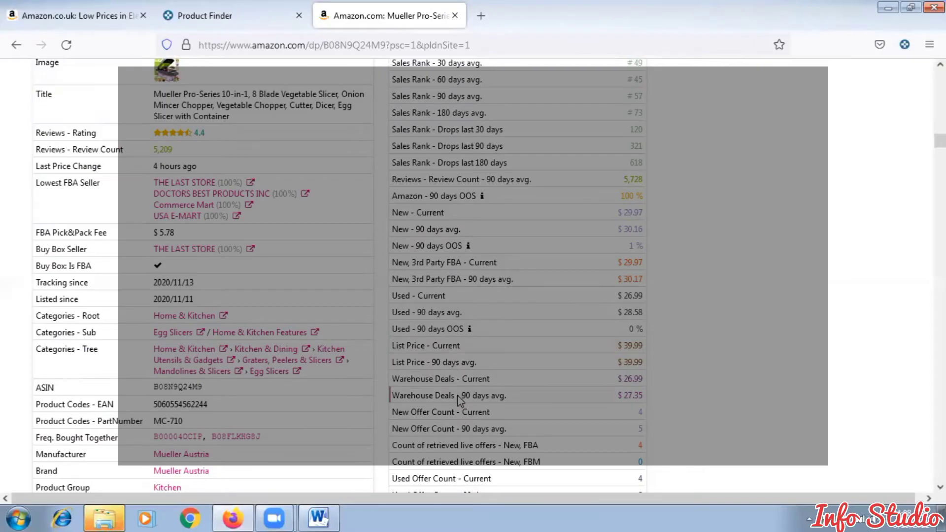
scroll(458, 397, down, 4)
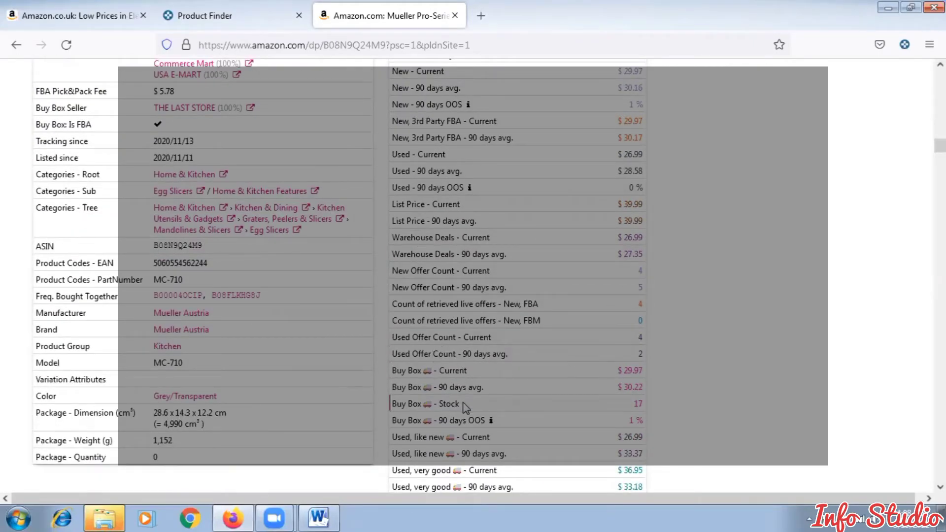
scroll(465, 406, down, 2)
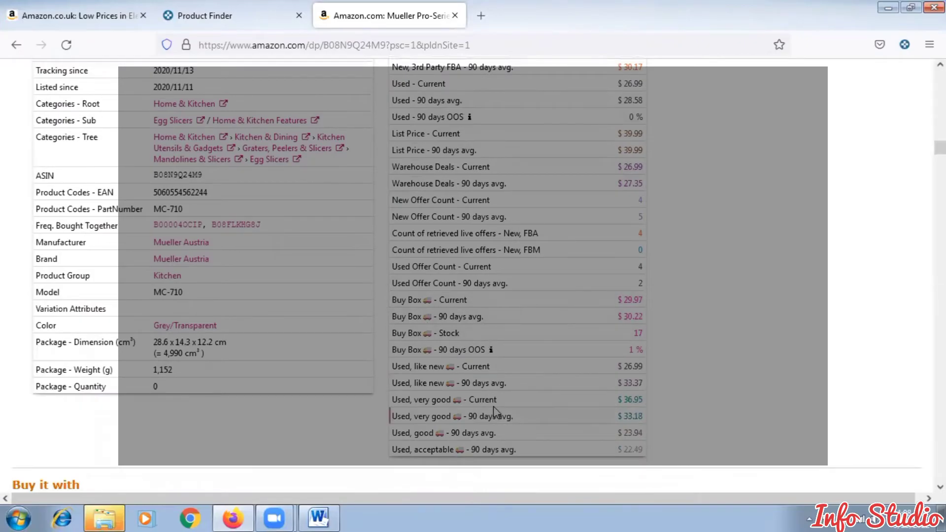
scroll(494, 409, down, 2)
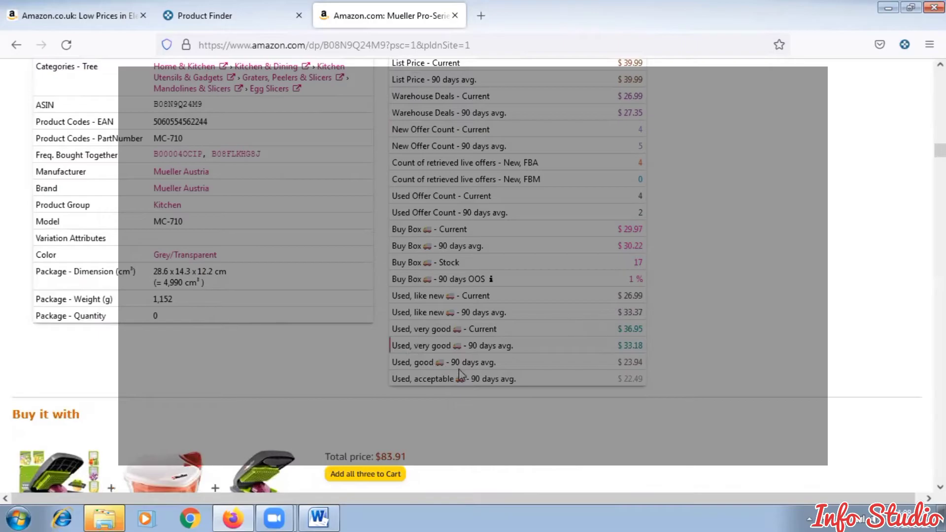
scroll(445, 392, up, 10)
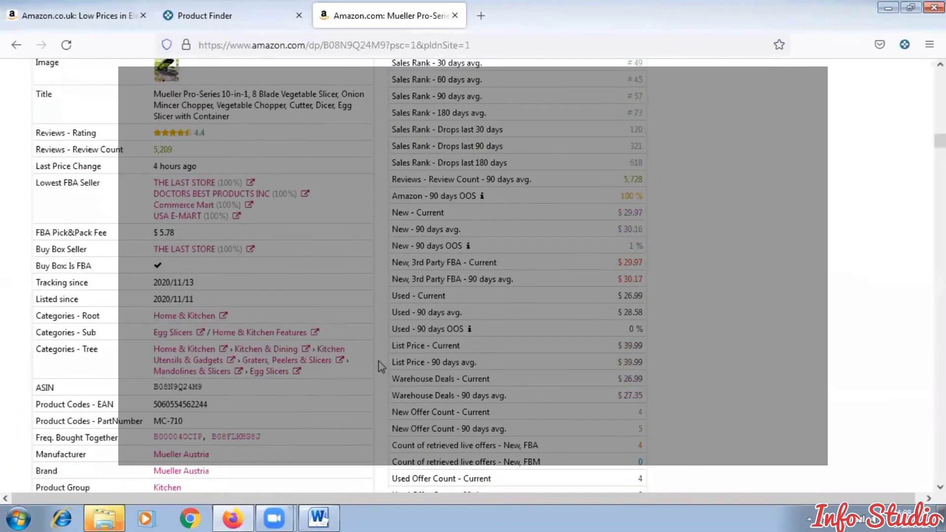
scroll(183, 322, up, 12)
Open the slicer's Keepa offers and compare their graphs over 30 days and over 90 days.
scroll(182, 287, down, 5)
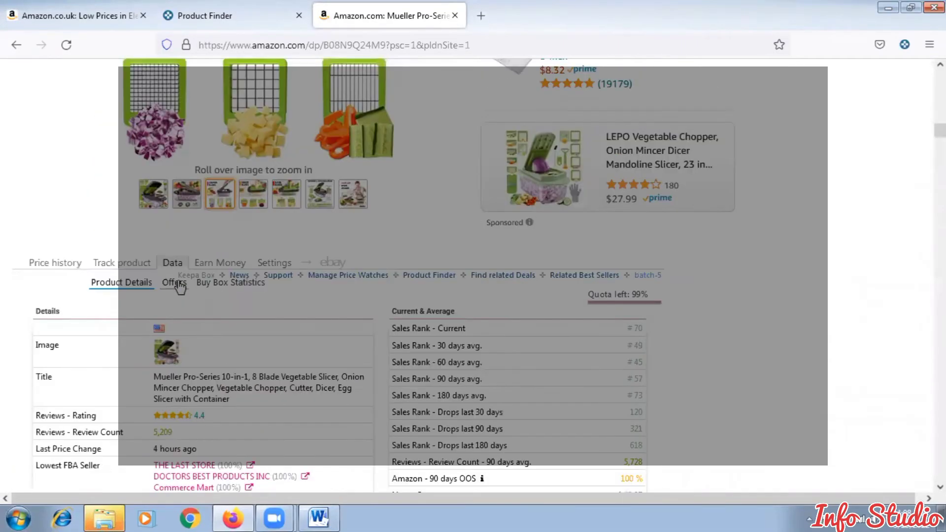
click(181, 287)
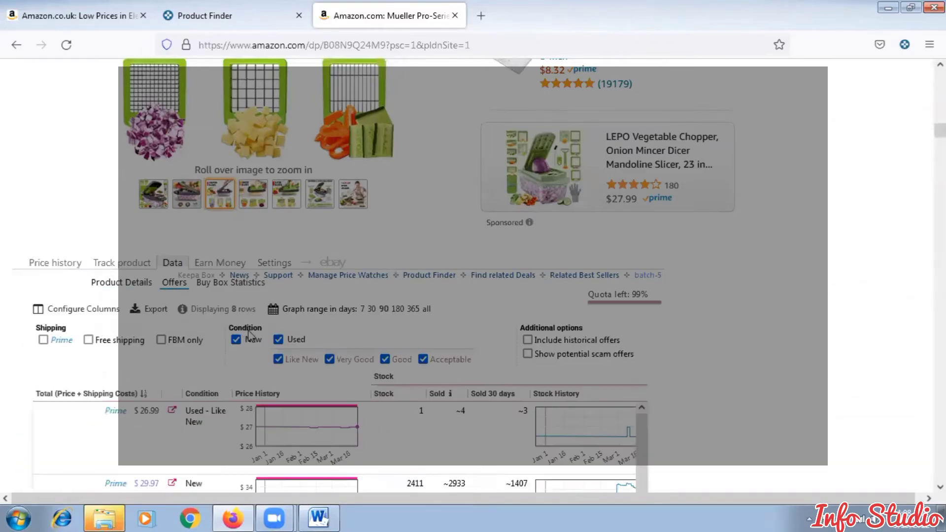
scroll(257, 350, down, 1)
scroll(258, 350, down, 3)
scroll(384, 370, down, 2)
scroll(385, 371, up, 2)
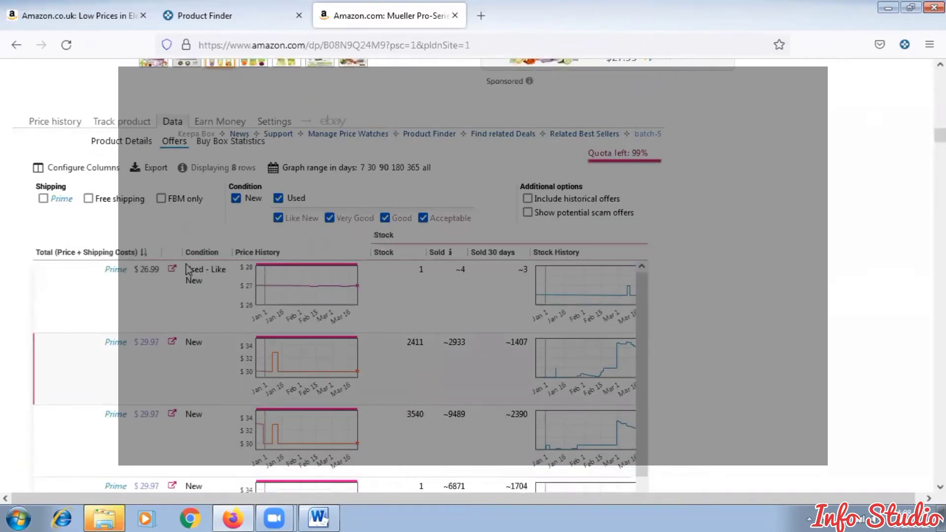
scroll(189, 270, up, 2)
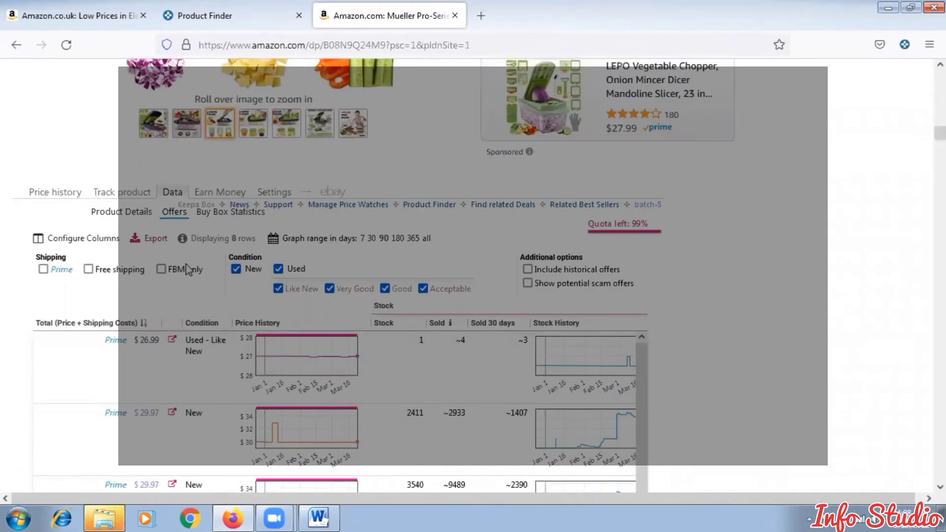
click(370, 239)
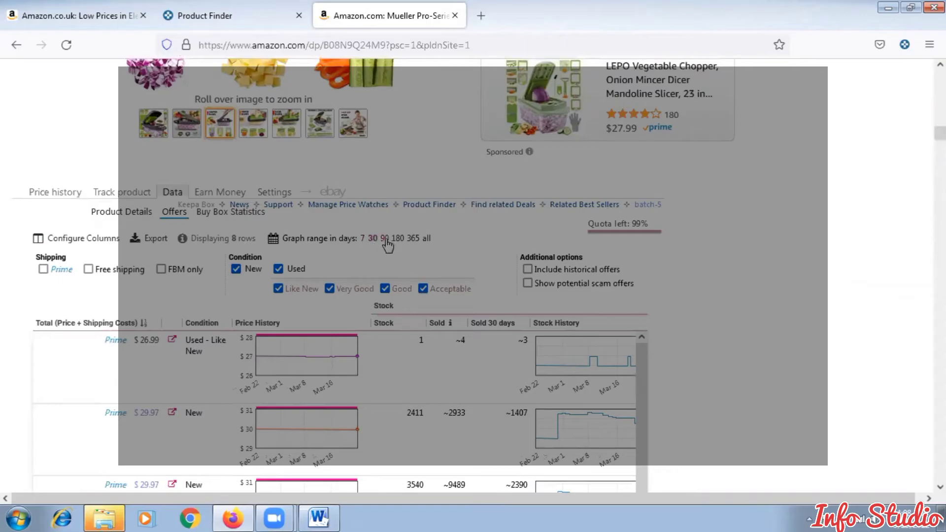
click(384, 240)
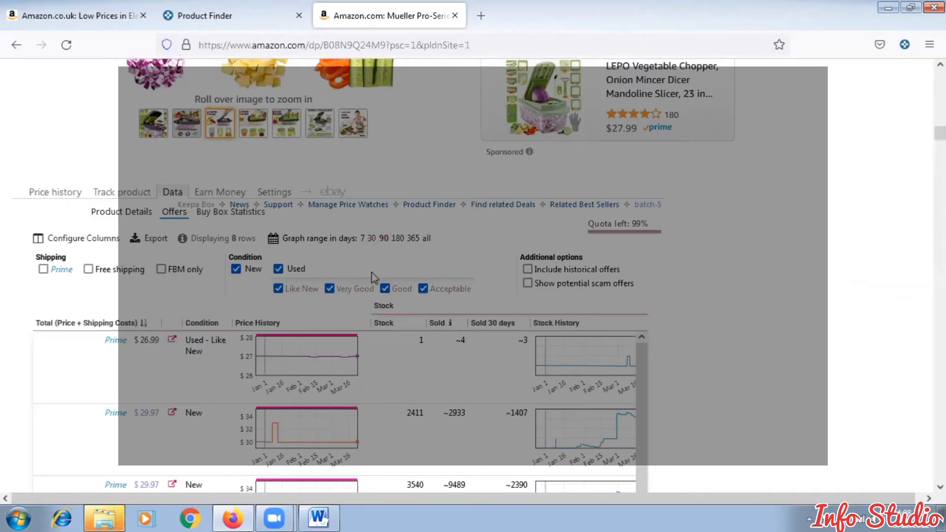
Examine each slicer offer's condition, price, stock, estimated units sold in the last 30 days and stock history.
scroll(369, 344, down, 1)
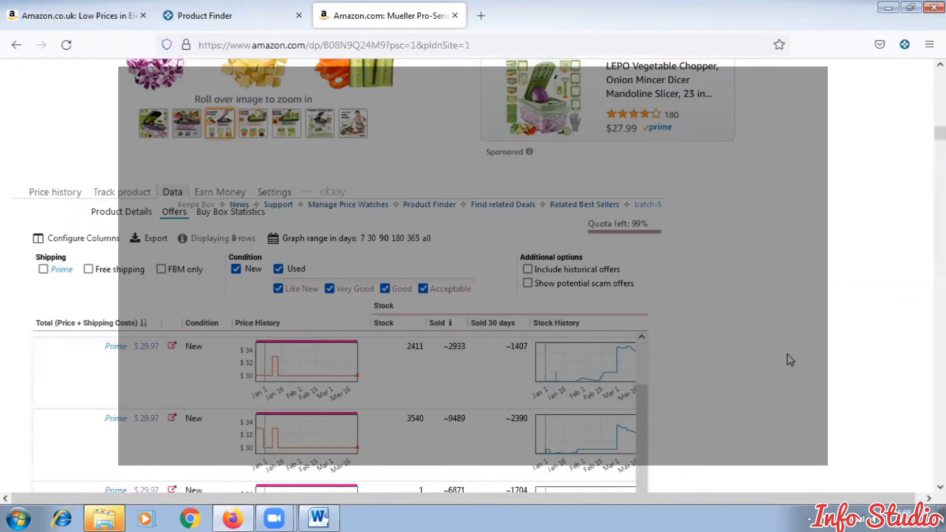
scroll(789, 360, up, 3)
scroll(519, 365, down, 9)
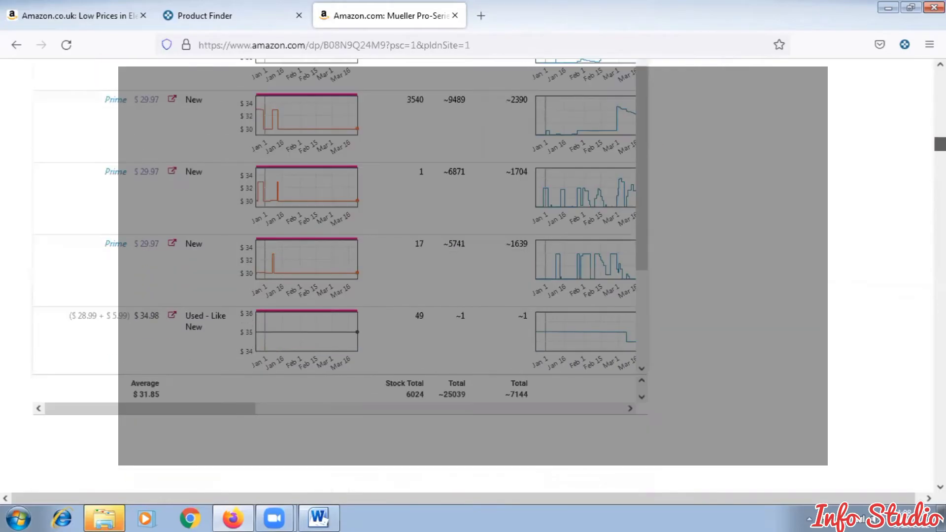
scroll(518, 364, up, 4)
drag(642, 282, 657, 232)
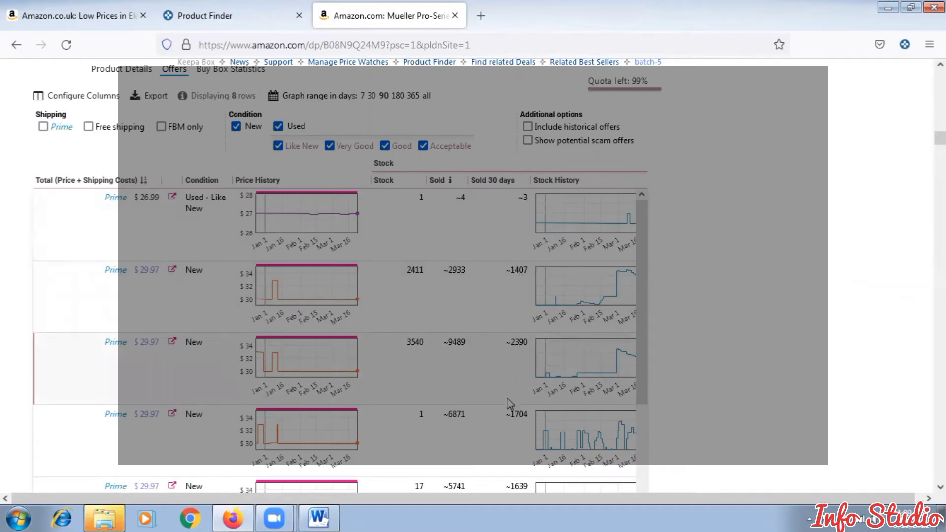
scroll(517, 430, down, 2)
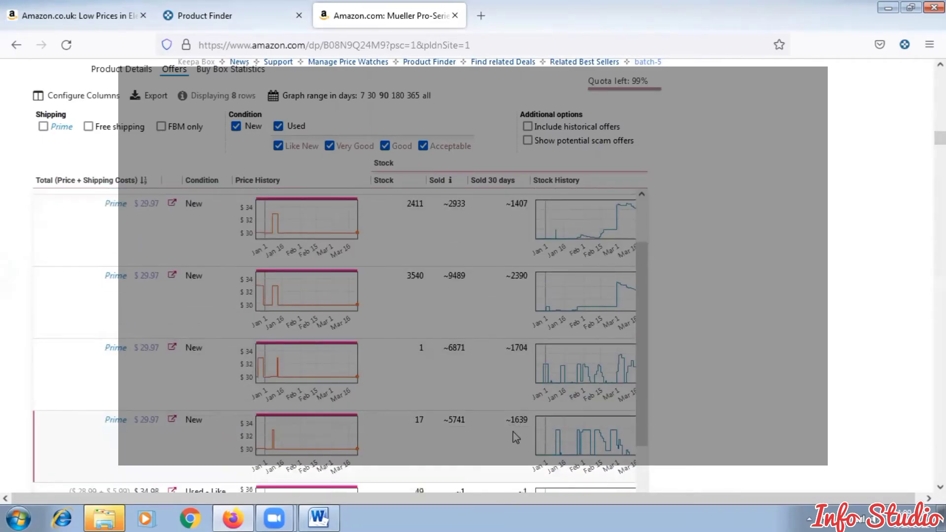
scroll(518, 426, down, 2)
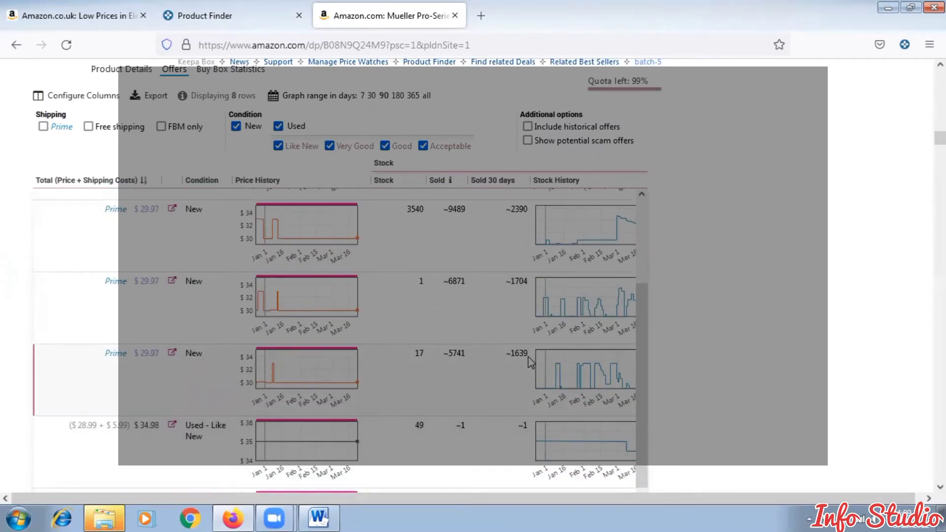
scroll(527, 373, down, 2)
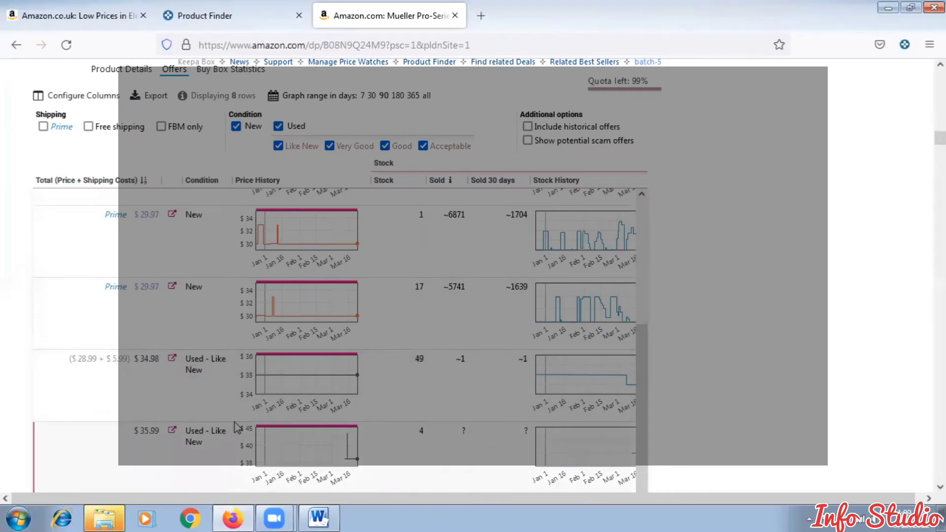
Compare the stock levels, estimated sales and stock histories of the slicer's new Prime offers with those of its used offers.
scroll(342, 391, up, 2)
scroll(402, 391, down, 4)
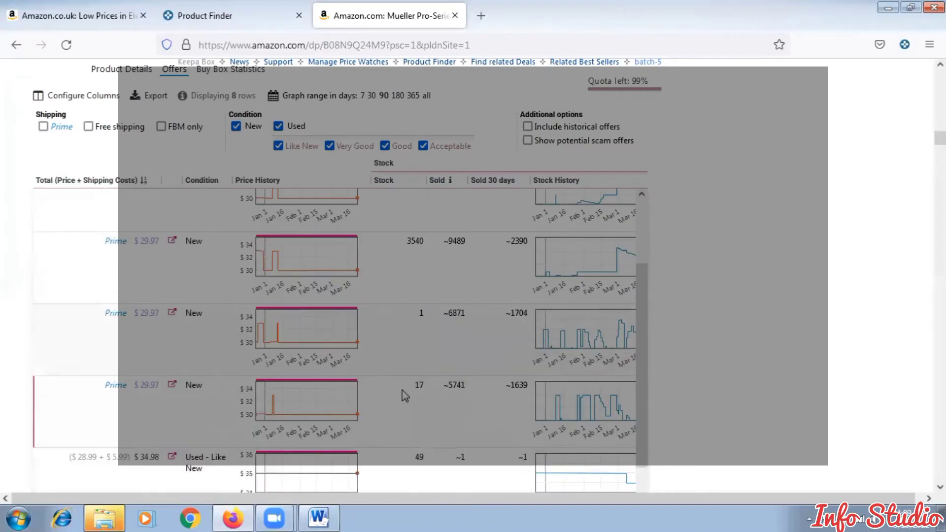
scroll(405, 396, down, 2)
scroll(443, 355, up, 4)
scroll(488, 321, down, 3)
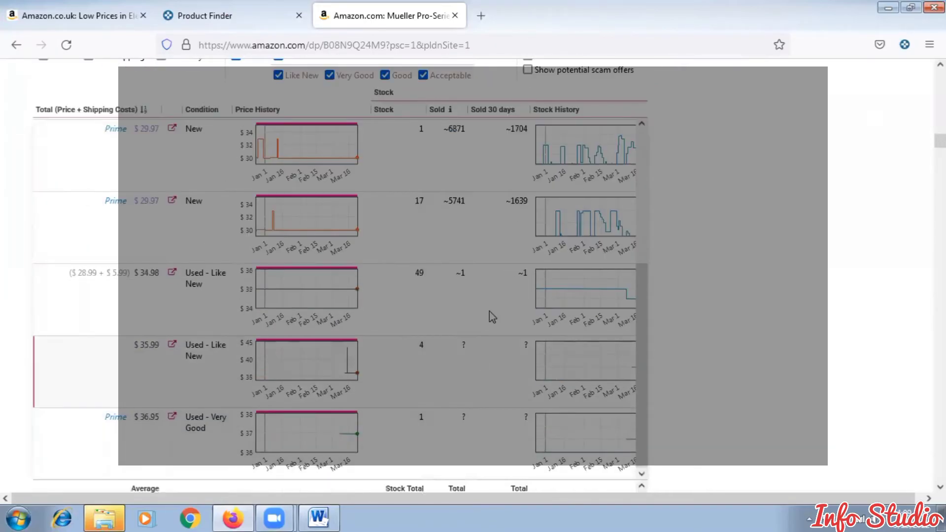
scroll(481, 358, up, 3)
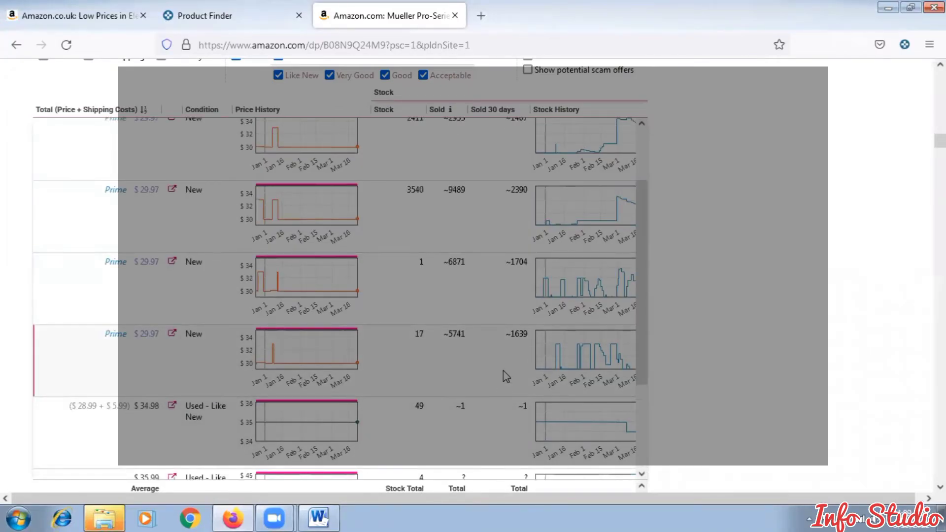
scroll(508, 345, up, 1)
scroll(513, 334, up, 1)
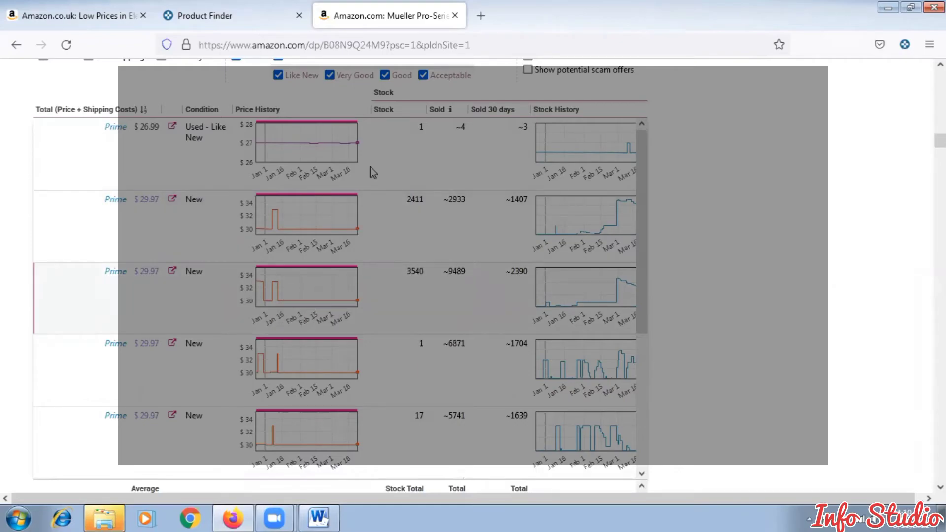
Return to the Product Finder results and preview the product images of the Mueller Ultra Kettle and the Ball mason jars.
click(268, 22)
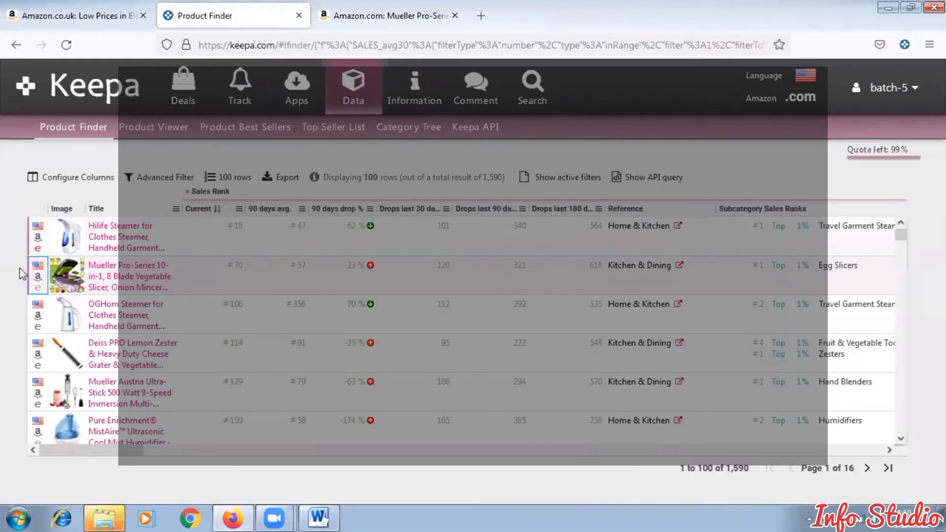
scroll(30, 276, down, 3)
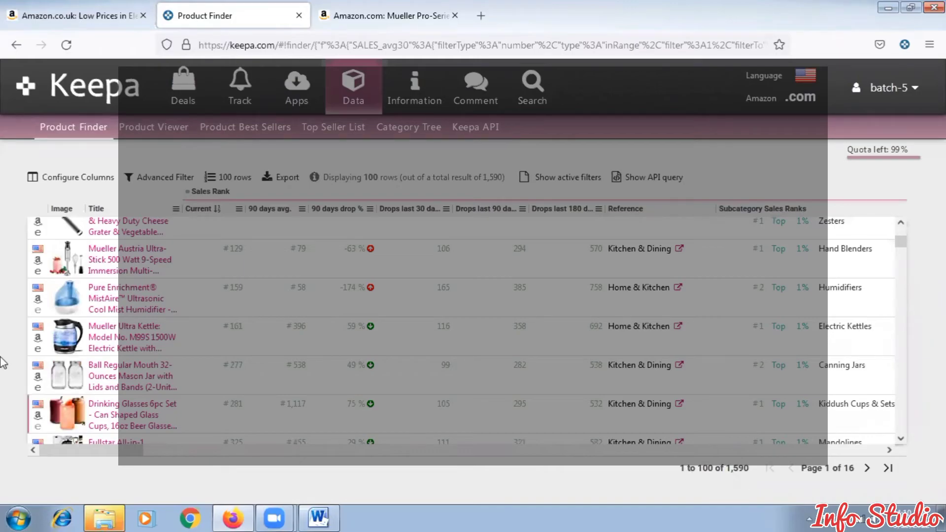
mouse_move(69, 337)
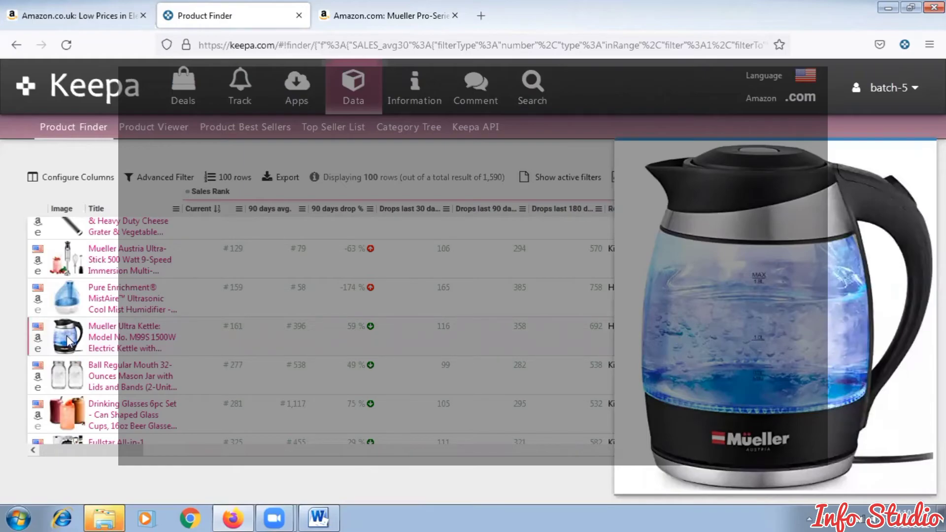
mouse_move(69, 375)
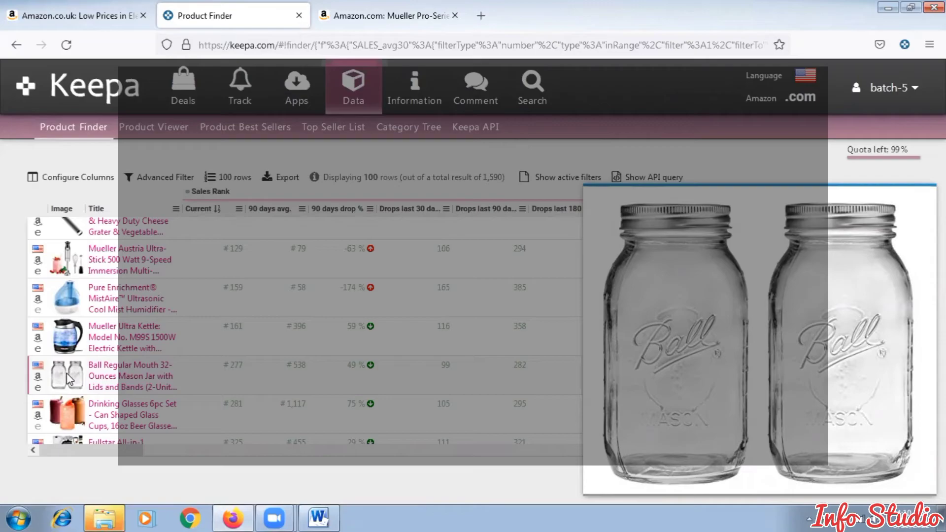
Check the slicer listing's description and other sellers, and go back to the mason jars in the Product Finder results.
click(345, 23)
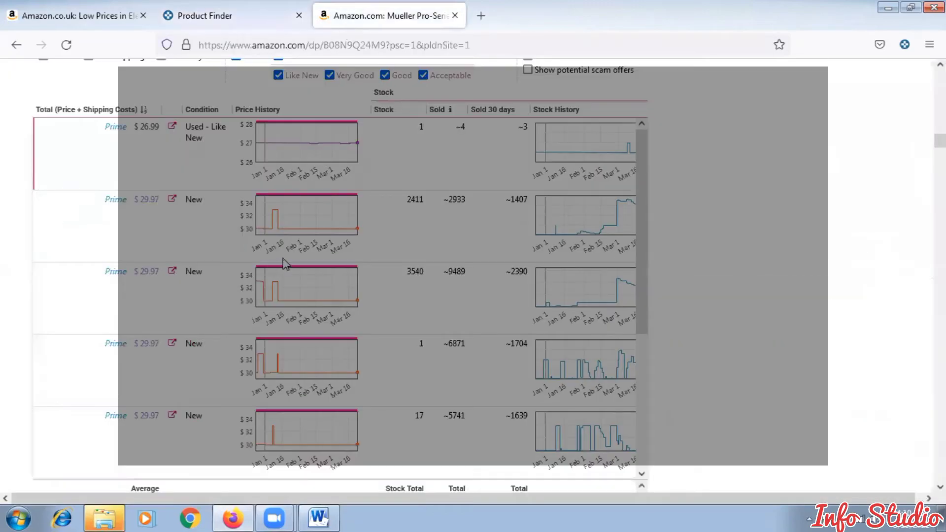
scroll(285, 264, up, 10)
scroll(325, 309, up, 5)
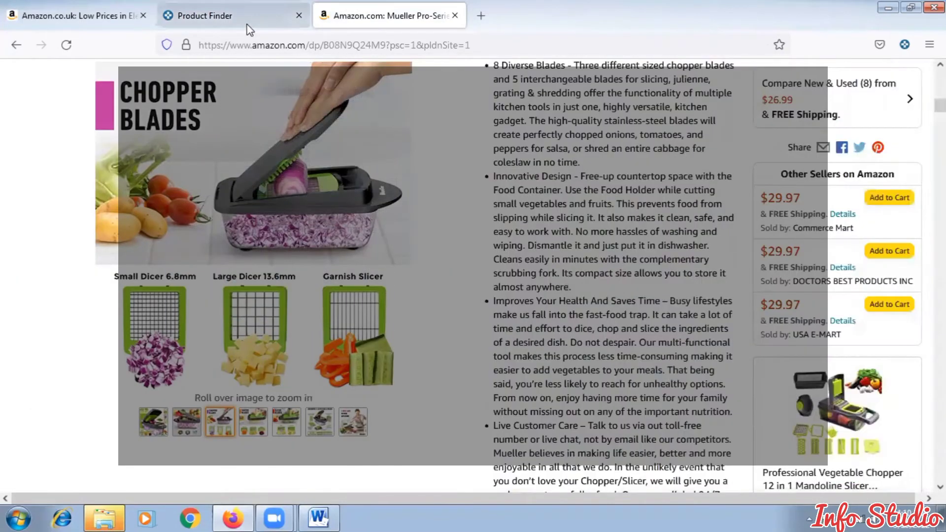
click(245, 18)
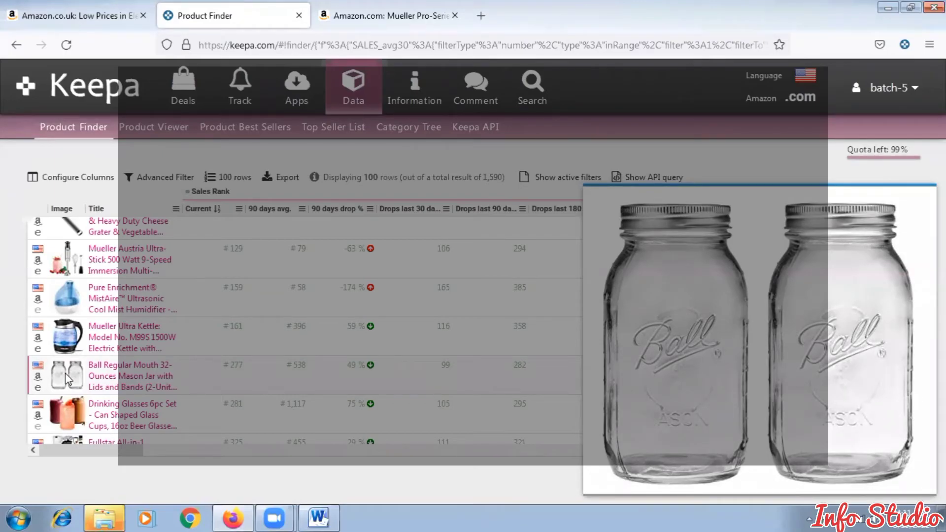
Open the slicer's Keepa Buy Box statistics and compare the sellers' win percentages over 30 days and over a longer range.
click(368, 24)
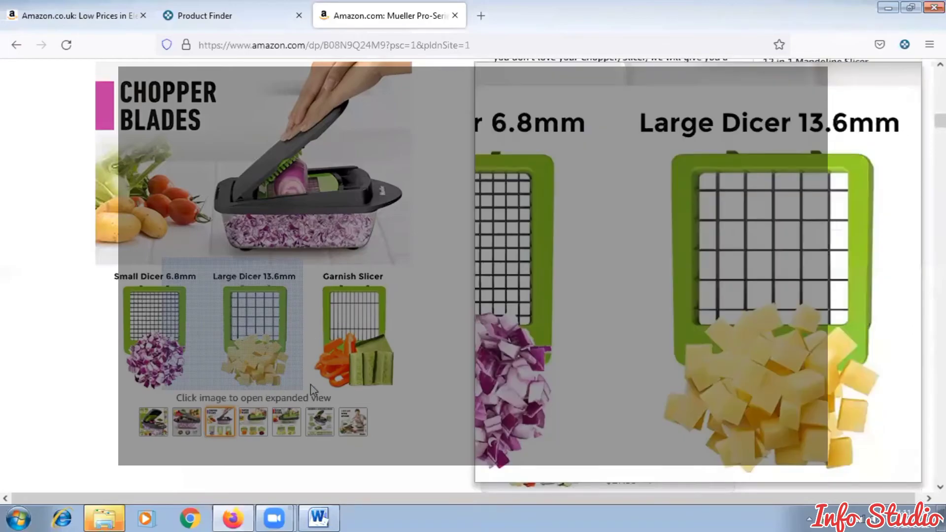
scroll(291, 304, down, 6)
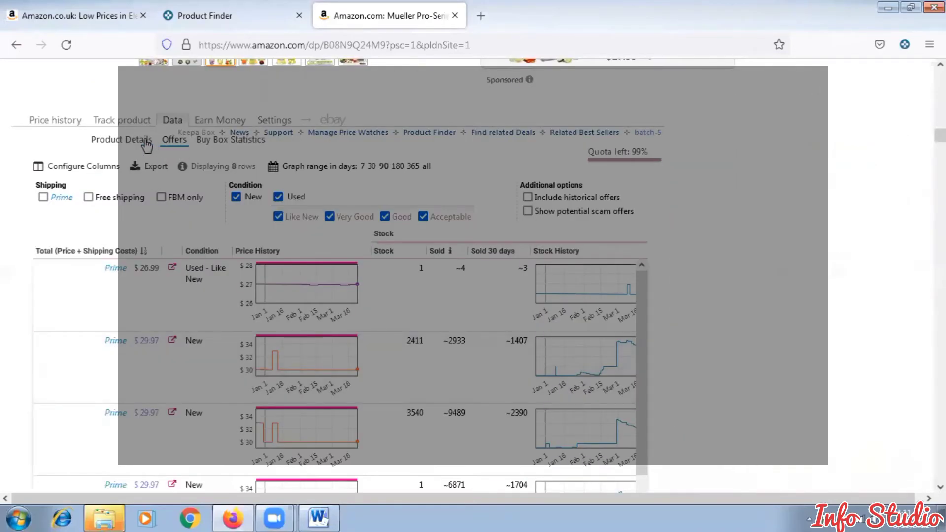
click(241, 143)
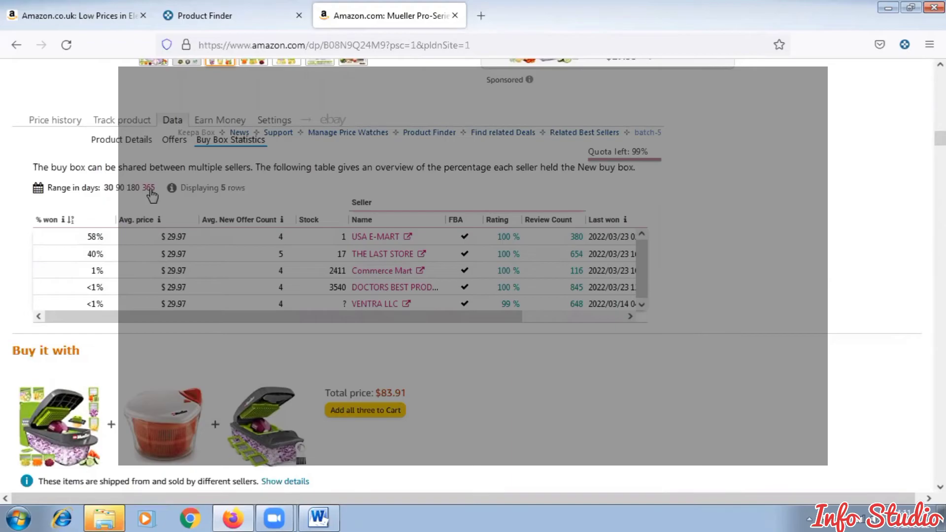
click(132, 188)
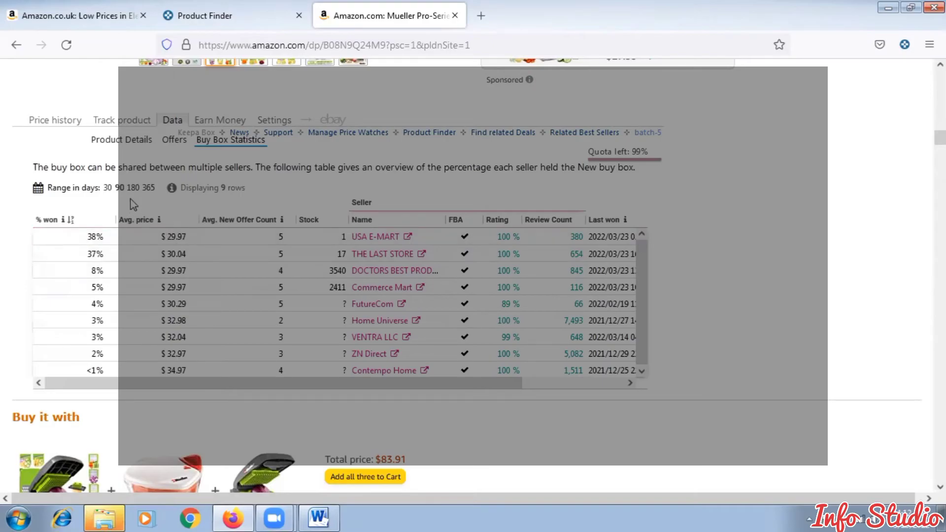
Open the slicer's Keepa price history graph and compare its one-day range with its three-month range.
scroll(173, 180, up, 2)
click(58, 196)
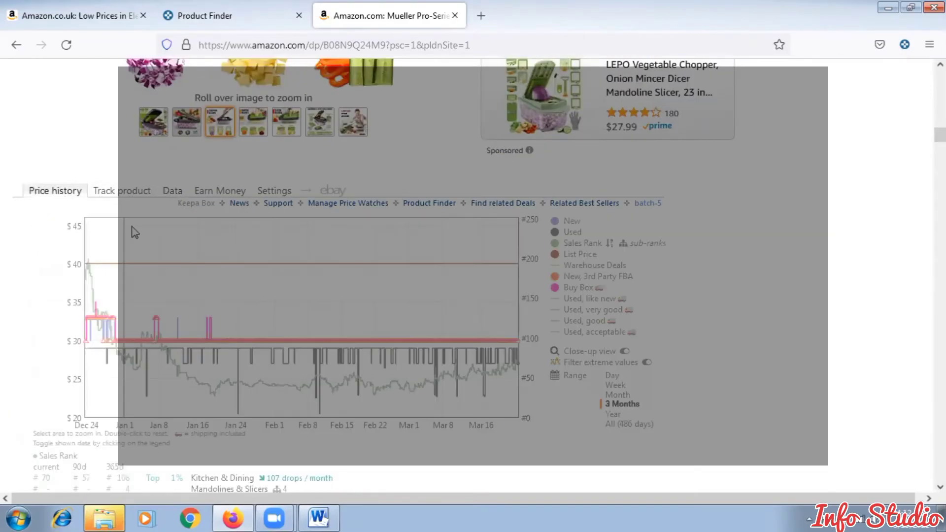
scroll(544, 315, down, 2)
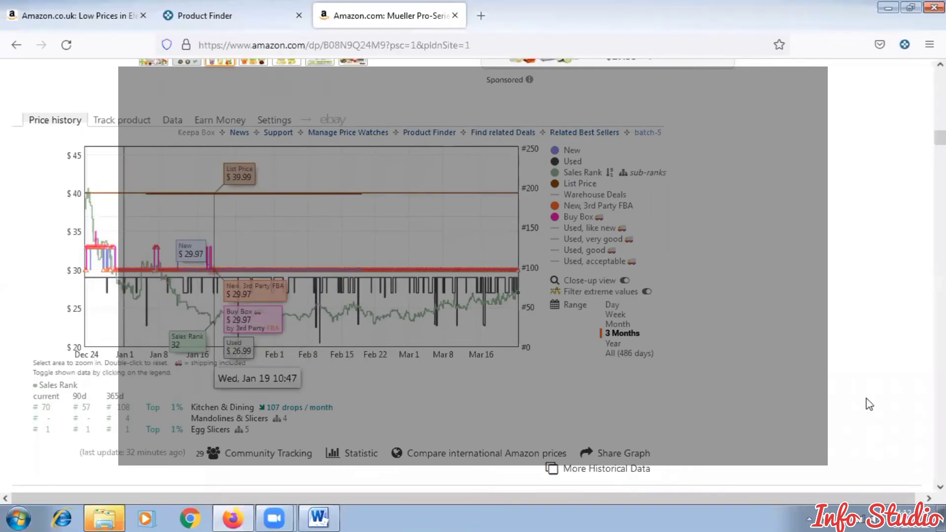
click(612, 306)
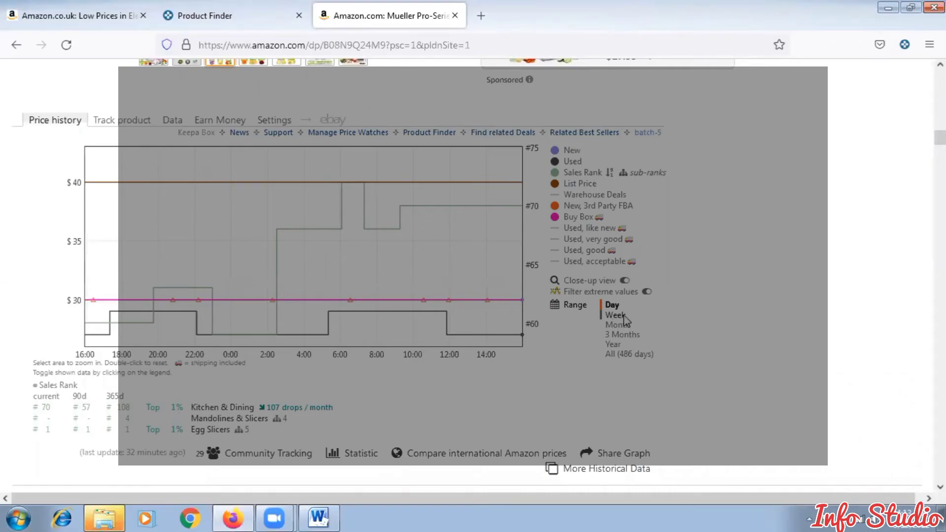
click(621, 334)
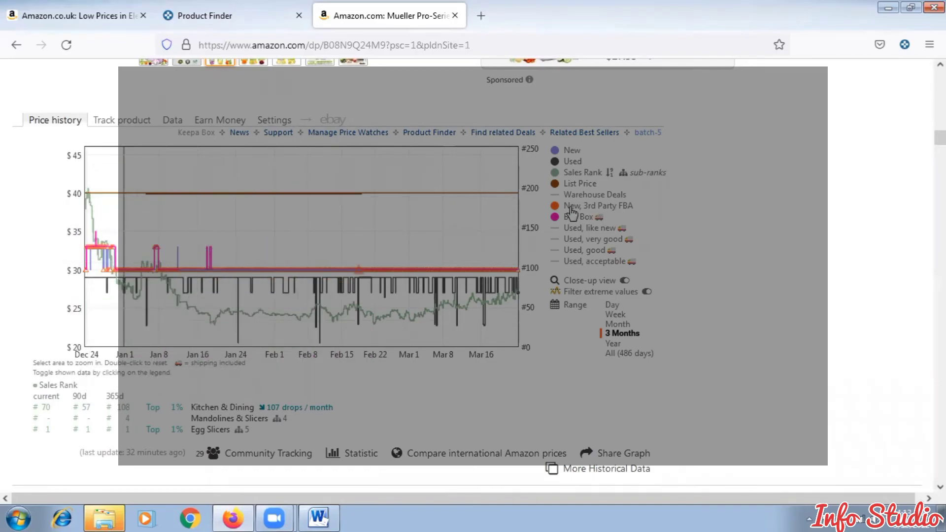
Examine the slicer's third-party FBA, Buy Box, used price and sales rank curves over three months and over a year.
mouse_move(560, 210)
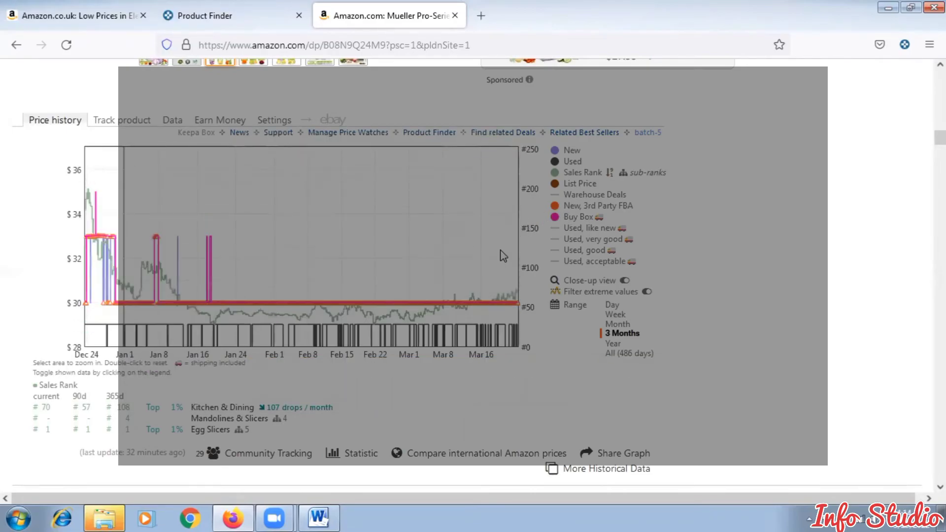
mouse_move(93, 253)
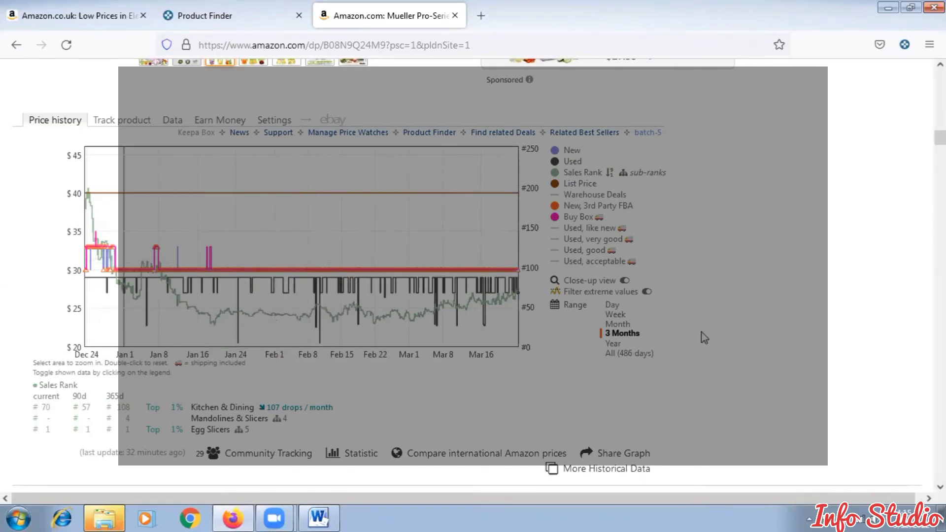
click(613, 345)
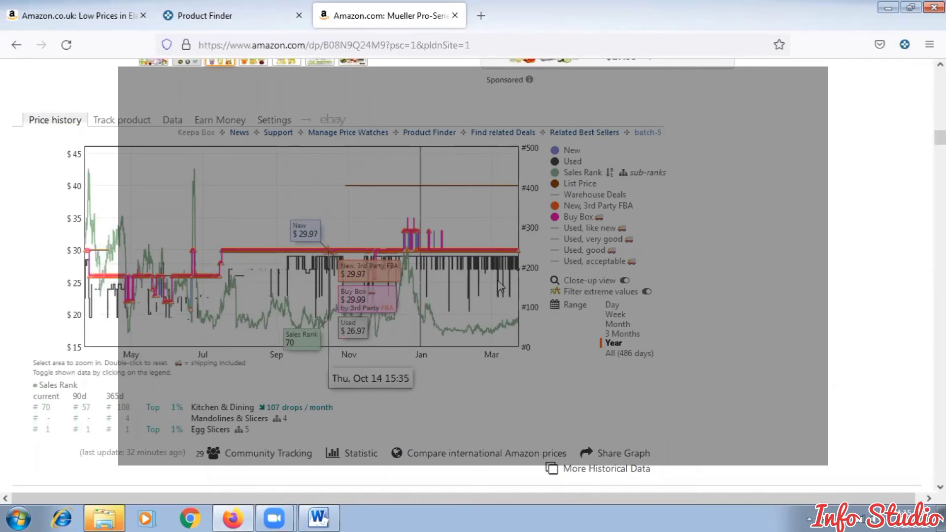
click(615, 335)
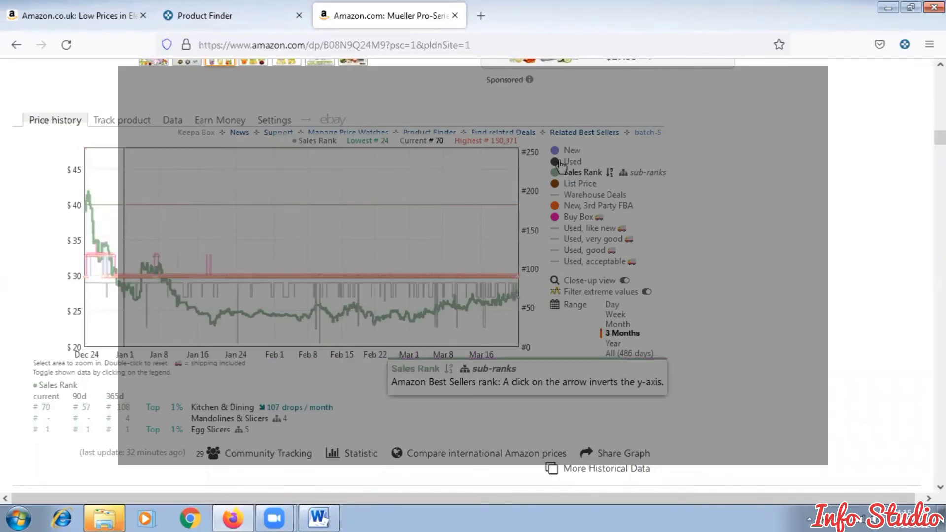
mouse_move(556, 166)
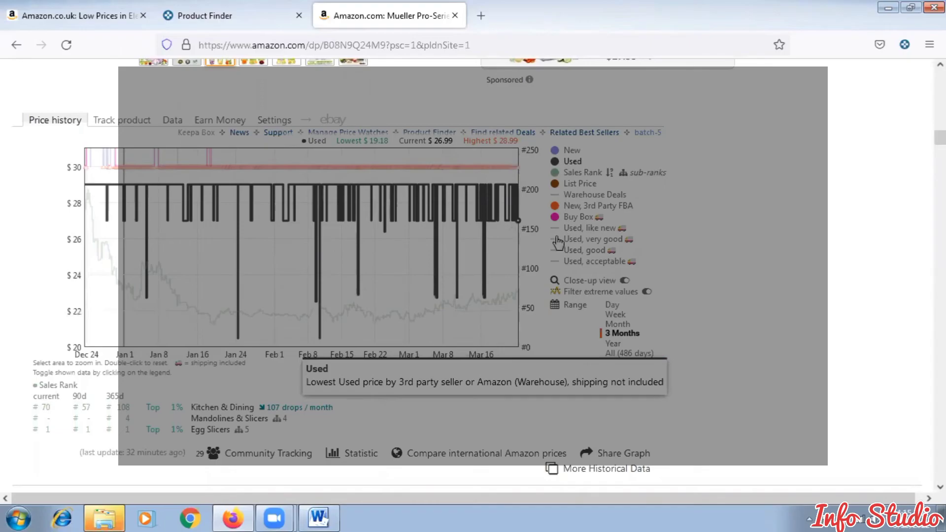
mouse_move(555, 218)
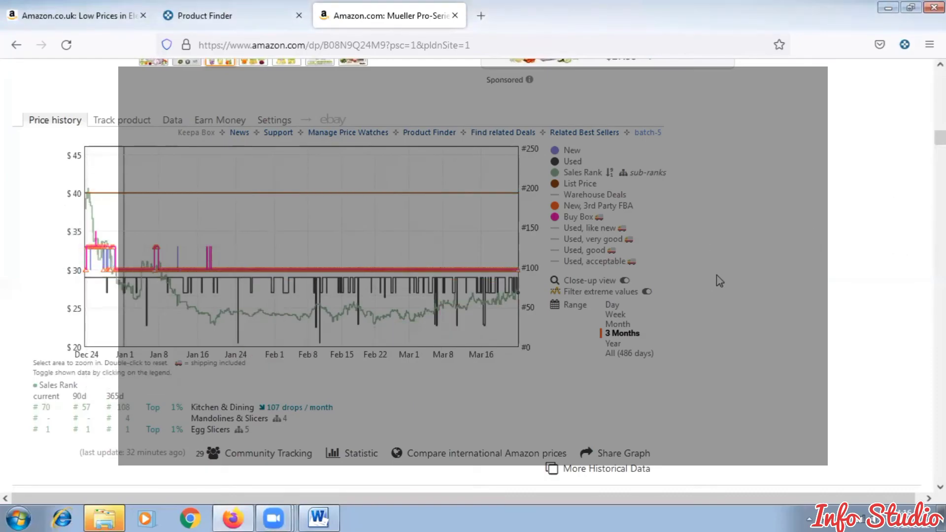
Review the slicer listing from the price graph up to its title, covering feature ratings, description, other sellers, price and stock.
scroll(663, 301, down, 3)
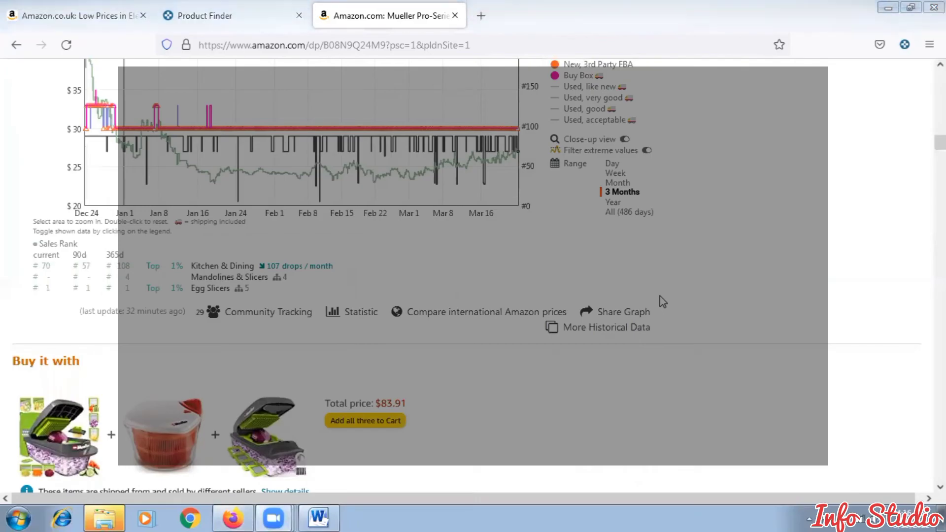
scroll(482, 302, up, 4)
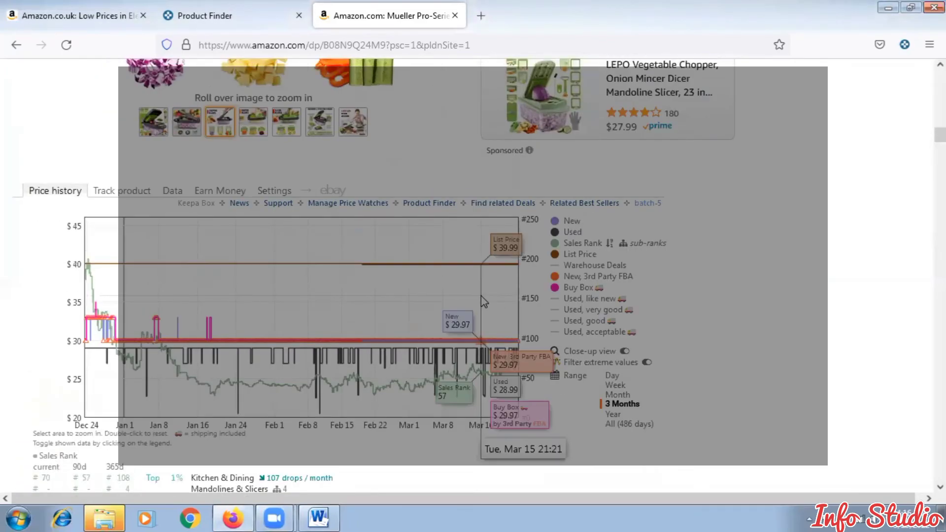
scroll(481, 296, up, 6)
scroll(481, 296, up, 6)
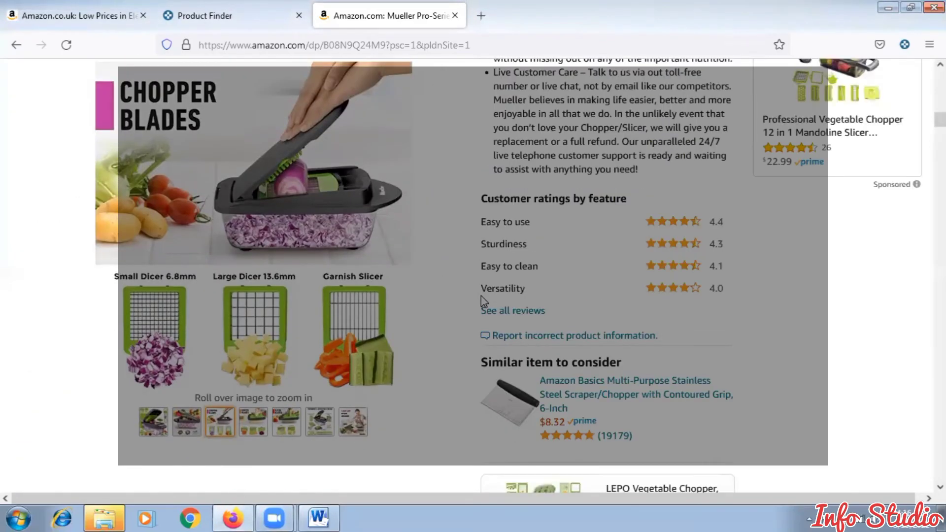
scroll(485, 301, up, 4)
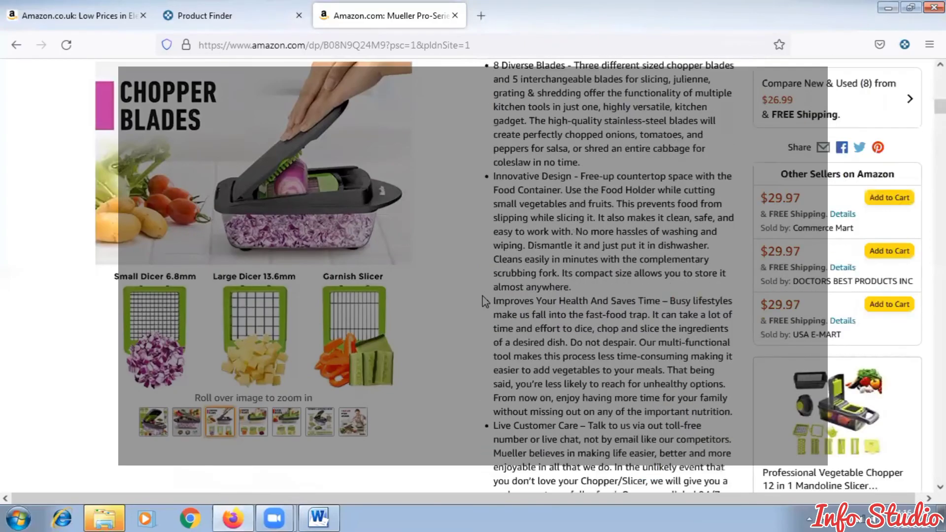
scroll(485, 301, up, 3)
scroll(486, 300, up, 6)
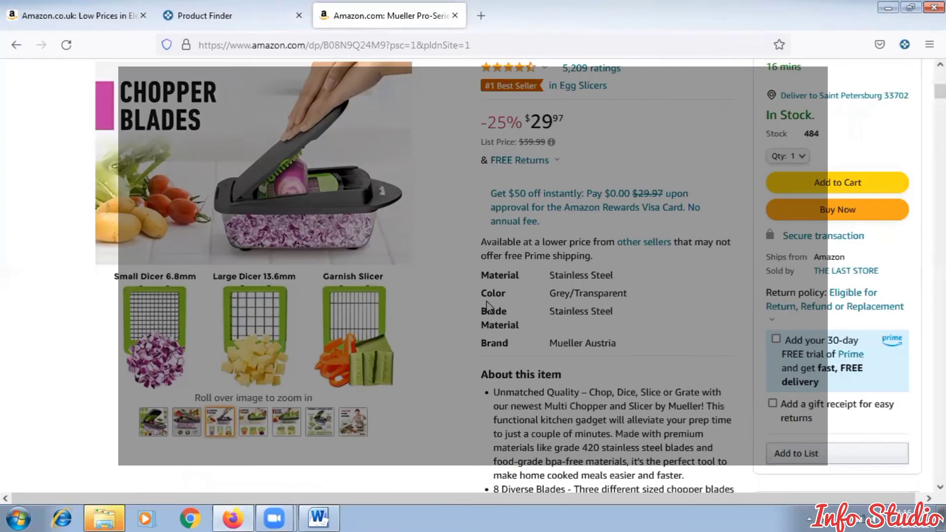
scroll(488, 306, up, 6)
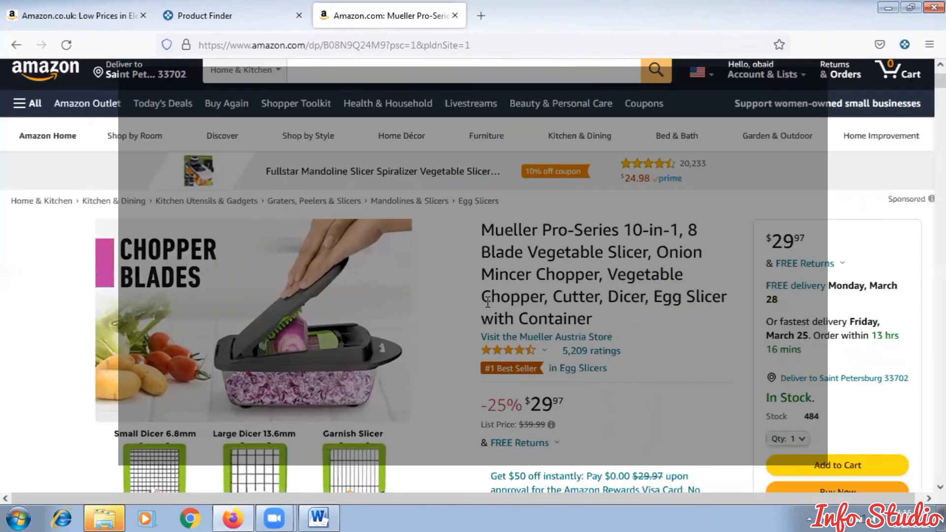
scroll(488, 302, up, 2)
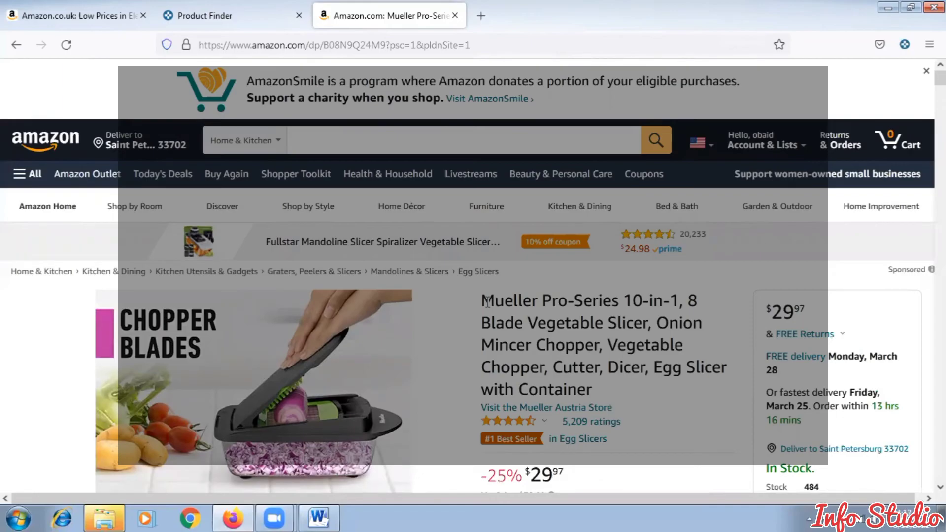
Recheck the slicer's three-month price history graph and reopen its Keepa Buy Box statistics.
scroll(346, 305, down, 4)
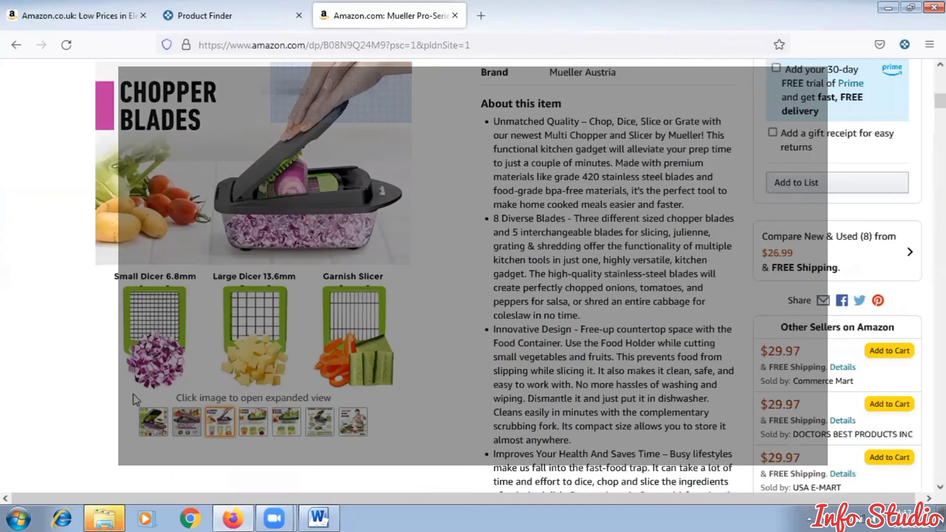
scroll(177, 303, down, 6)
mouse_move(250, 327)
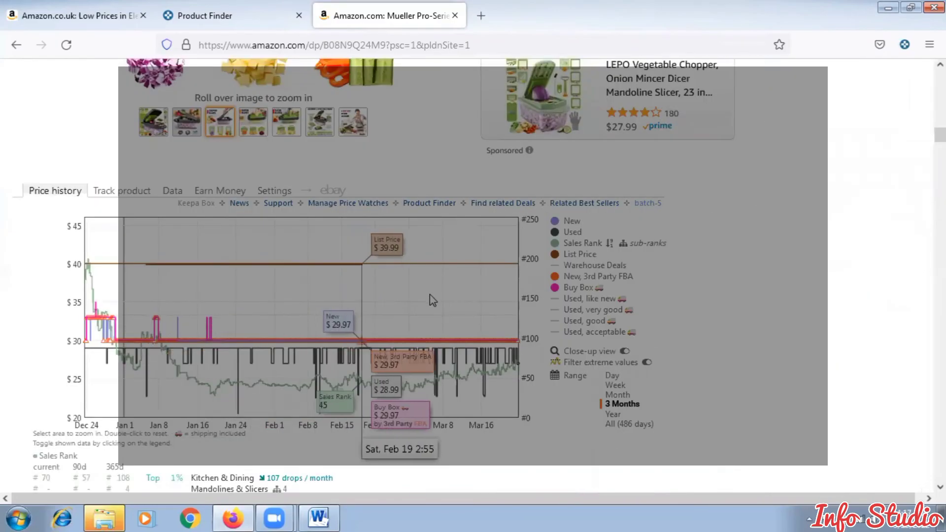
click(174, 193)
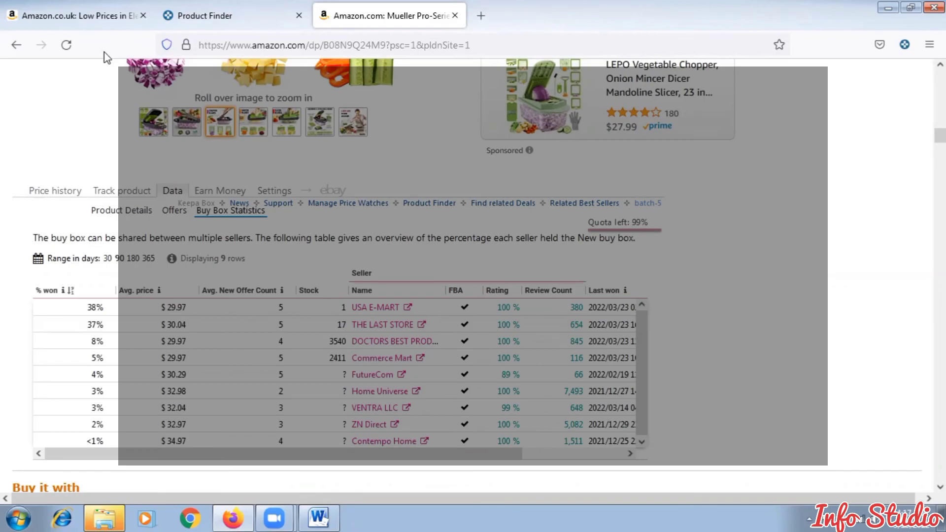
Return to the Product Finder results and browse the Home & Kitchen products and their sales ranks.
click(213, 20)
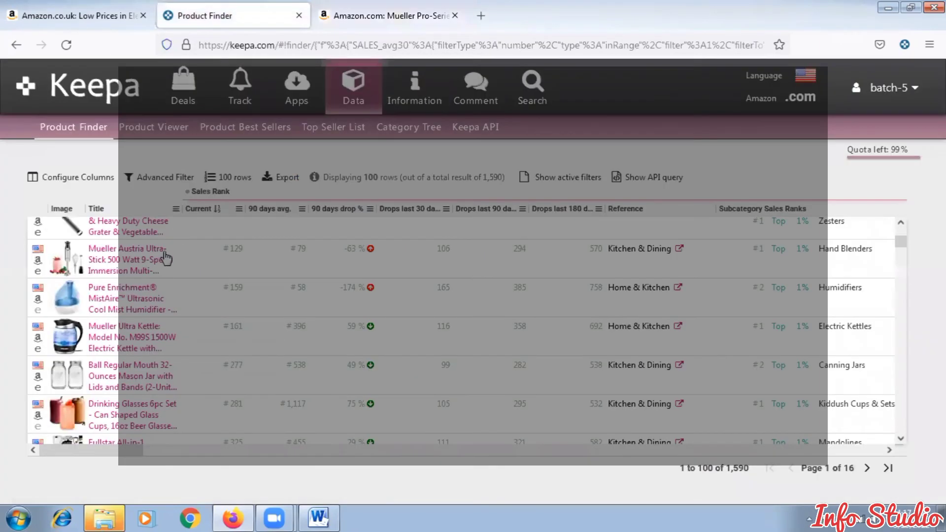
scroll(235, 283, down, 2)
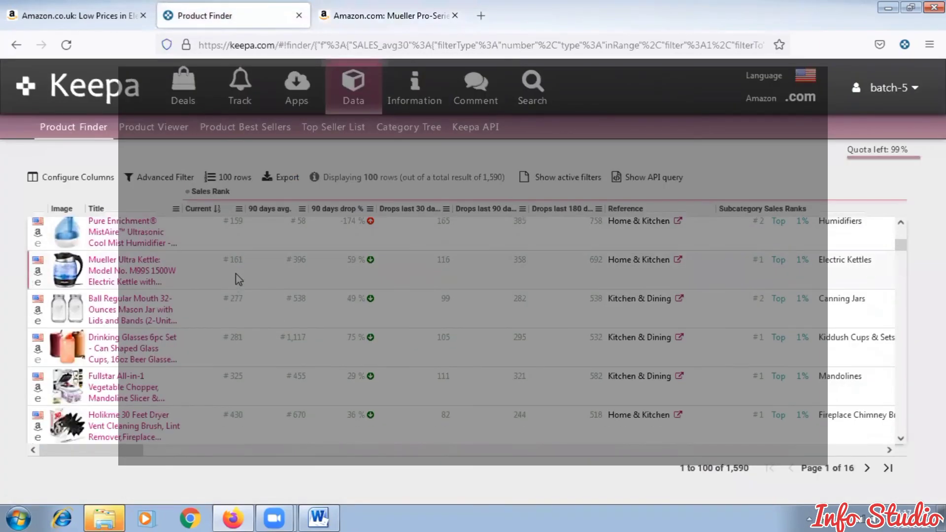
scroll(238, 311, down, 3)
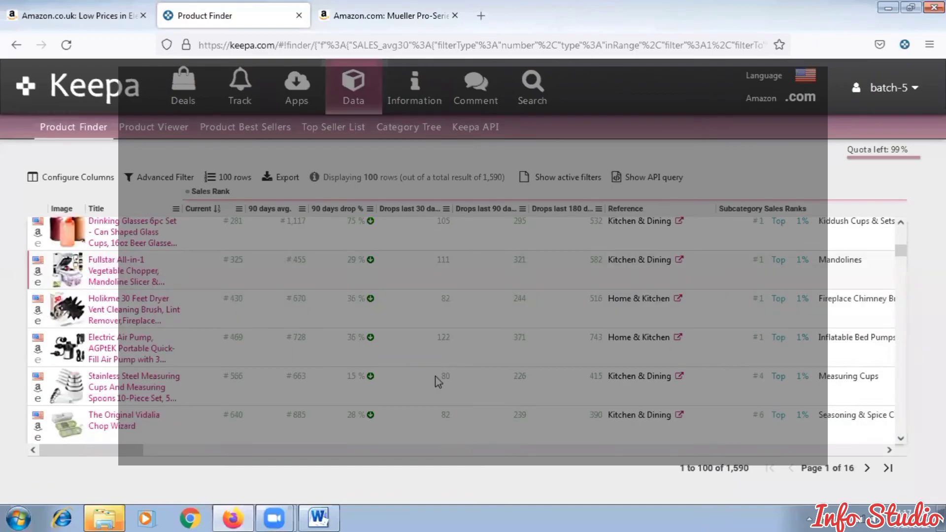
scroll(436, 377, down, 3)
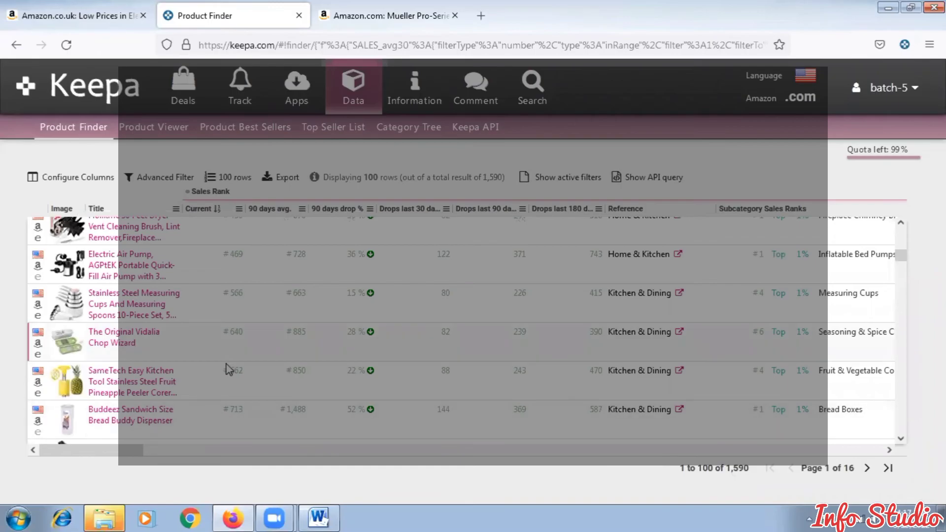
mouse_move(68, 319)
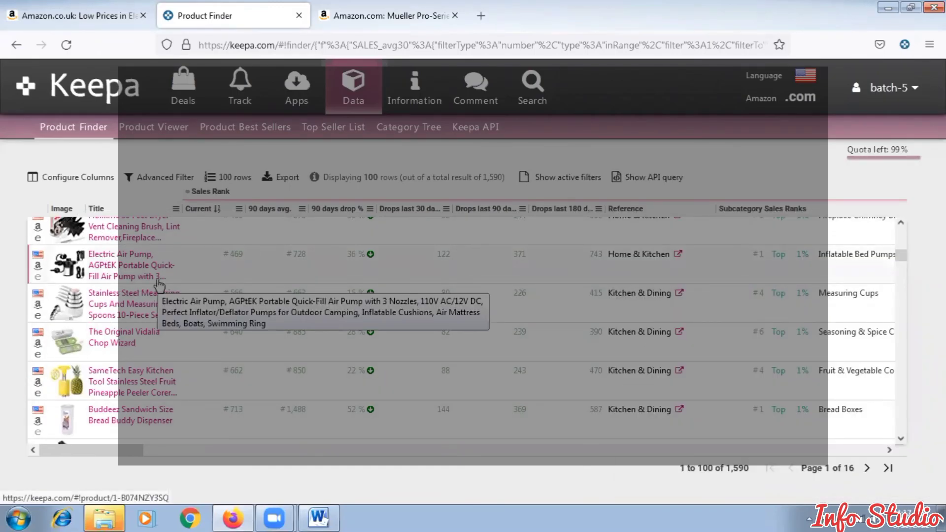
Reopen the advanced filters and set the maximum current New, 3rd Party FBA price to $50.
click(167, 178)
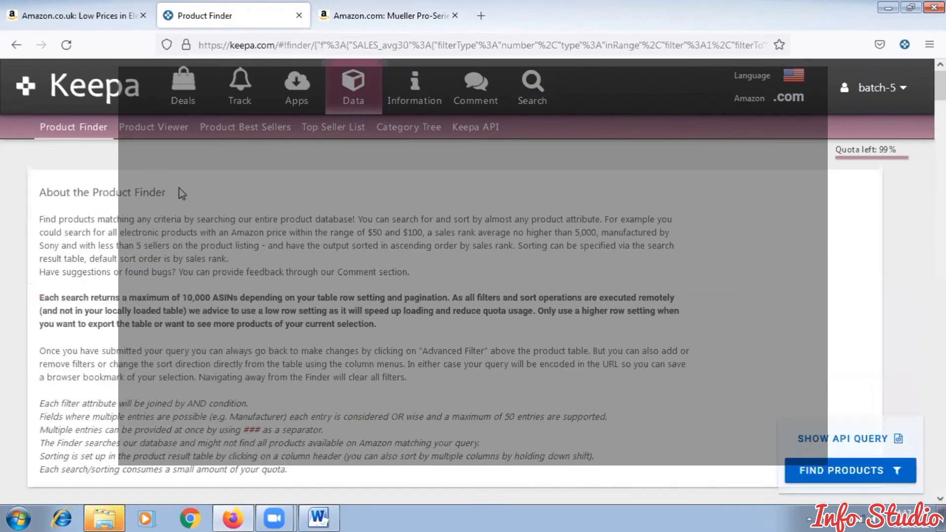
scroll(644, 326, down, 5)
scroll(645, 326, down, 1)
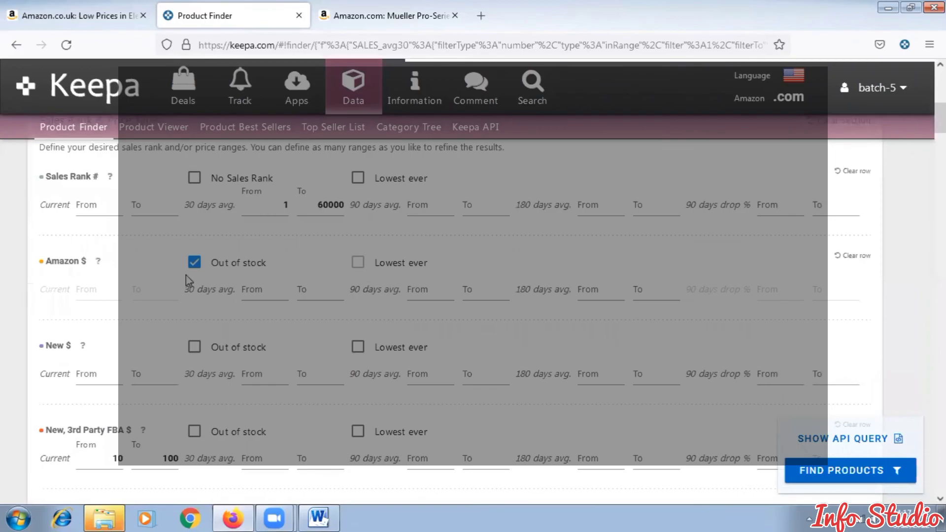
scroll(228, 366, down, 3)
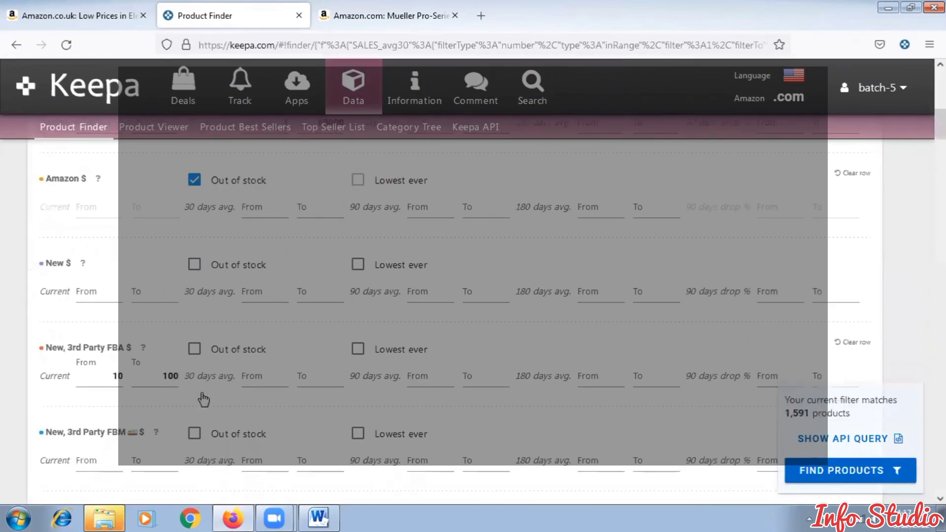
scroll(300, 347, down, 12)
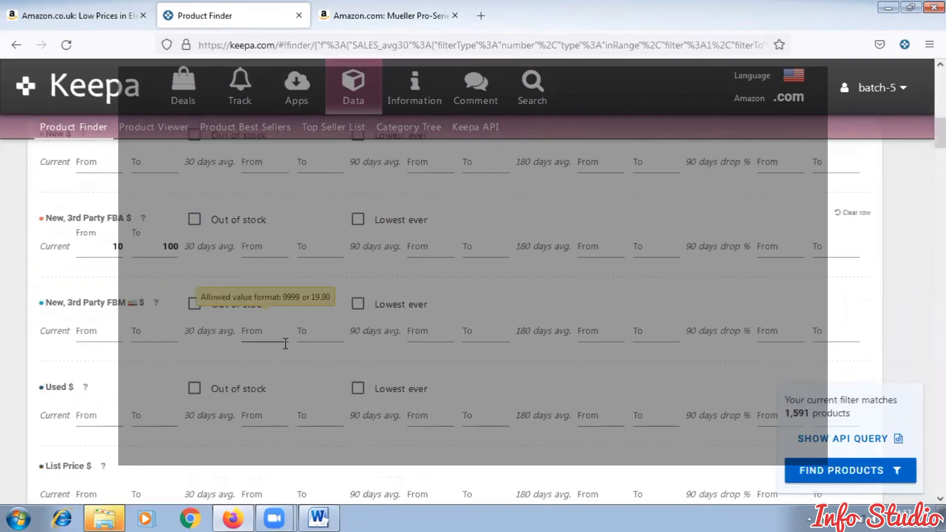
scroll(169, 321, up, 12)
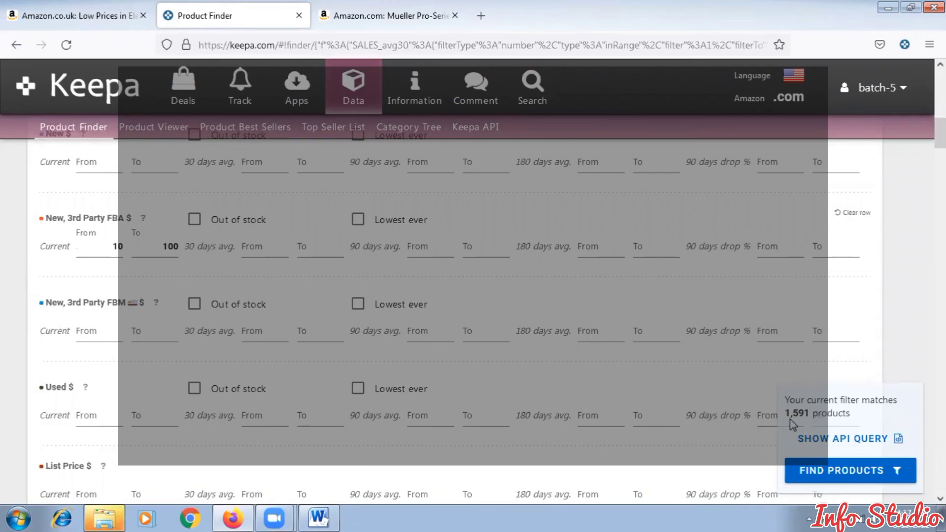
drag(162, 246, 191, 245)
text(50)
Change the root category to Tools & Home Improvement and run the product search.
scroll(242, 385, down, 10)
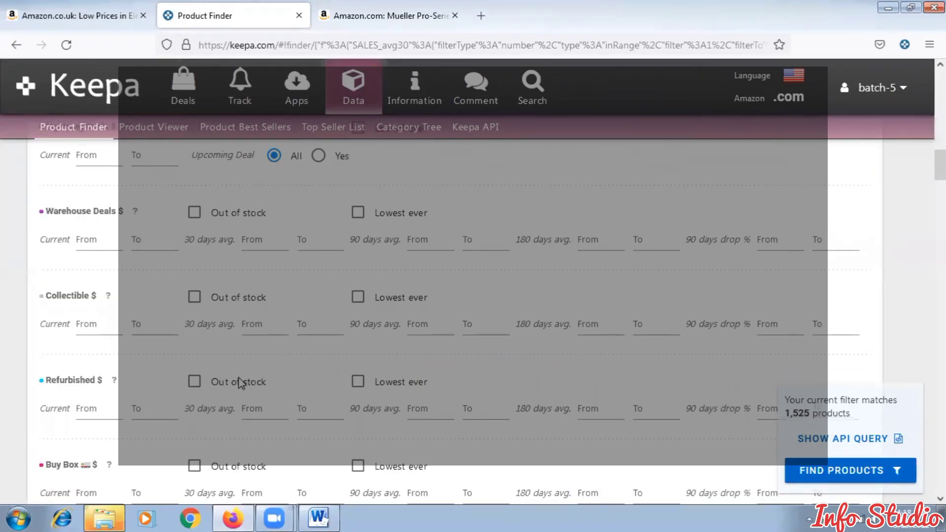
scroll(241, 382, down, 10)
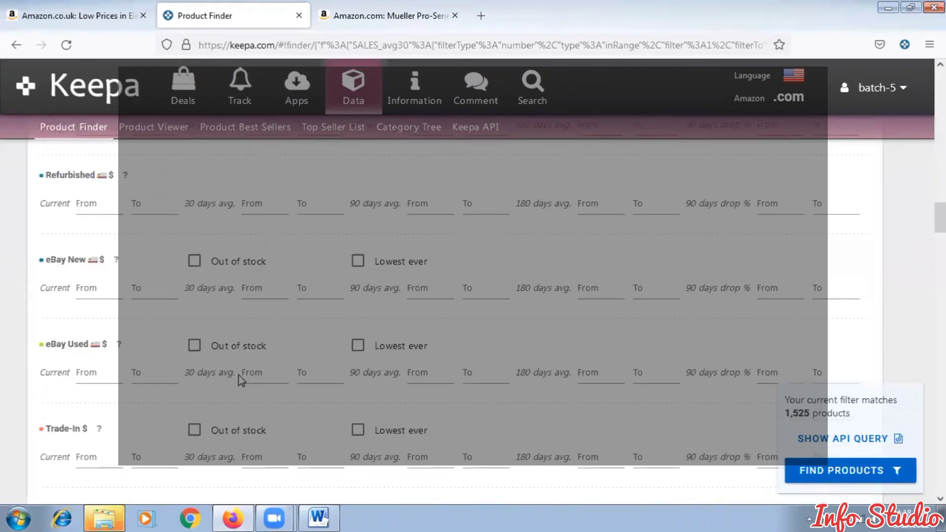
scroll(242, 381, down, 2)
scroll(238, 379, down, 7)
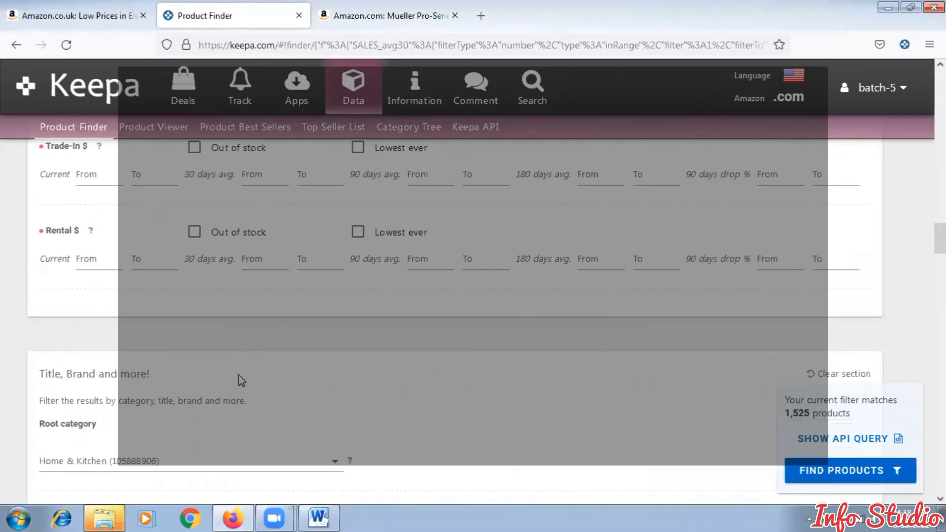
scroll(139, 374, down, 4)
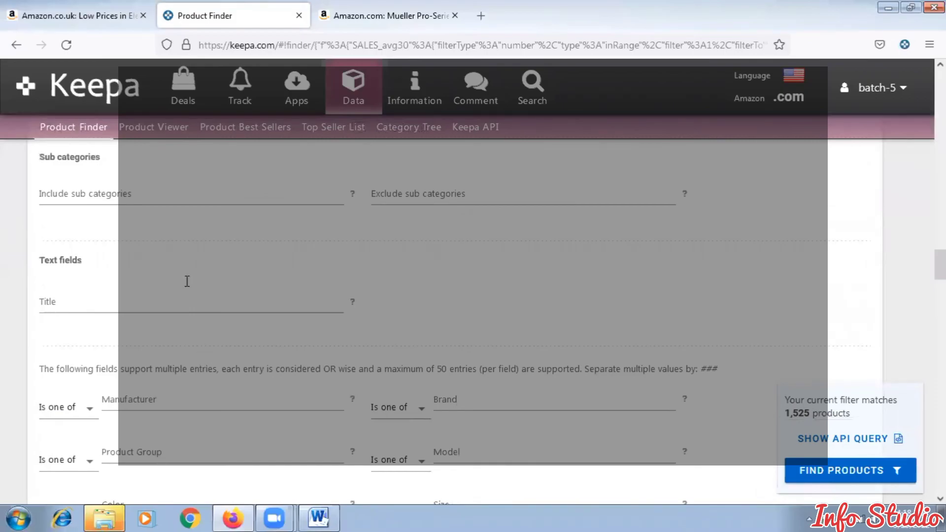
scroll(291, 350, up, 3)
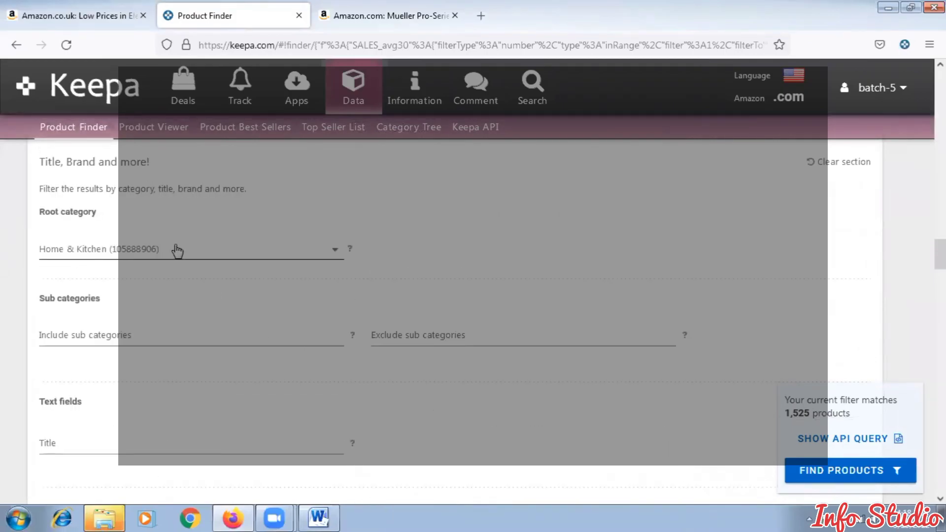
click(176, 248)
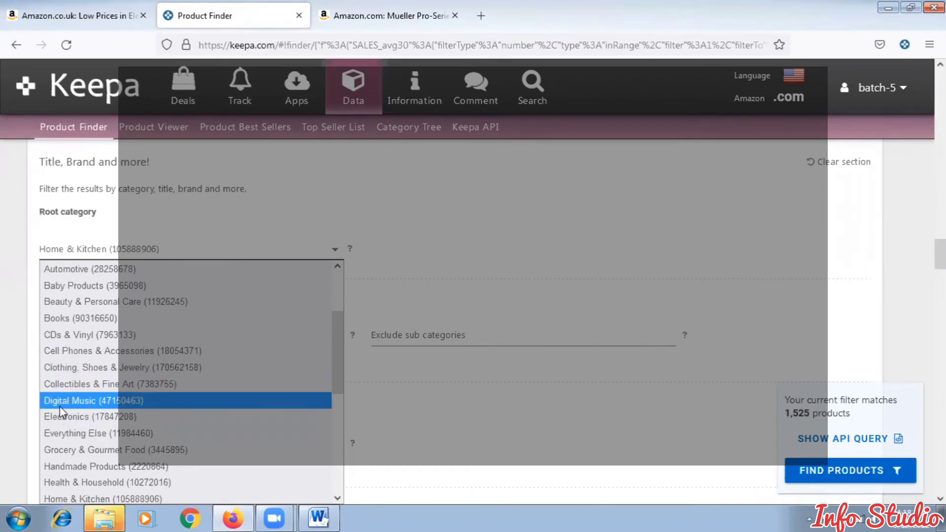
scroll(78, 403, down, 2)
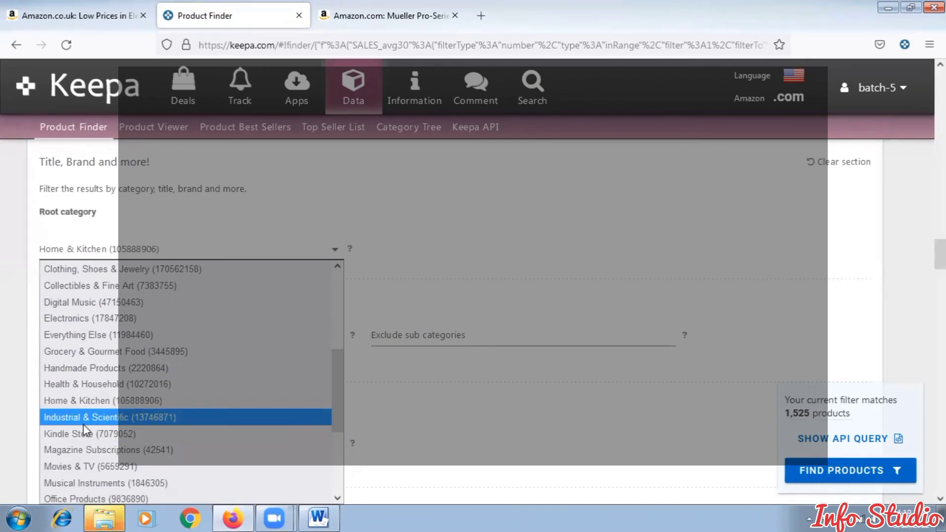
scroll(93, 419, down, 2)
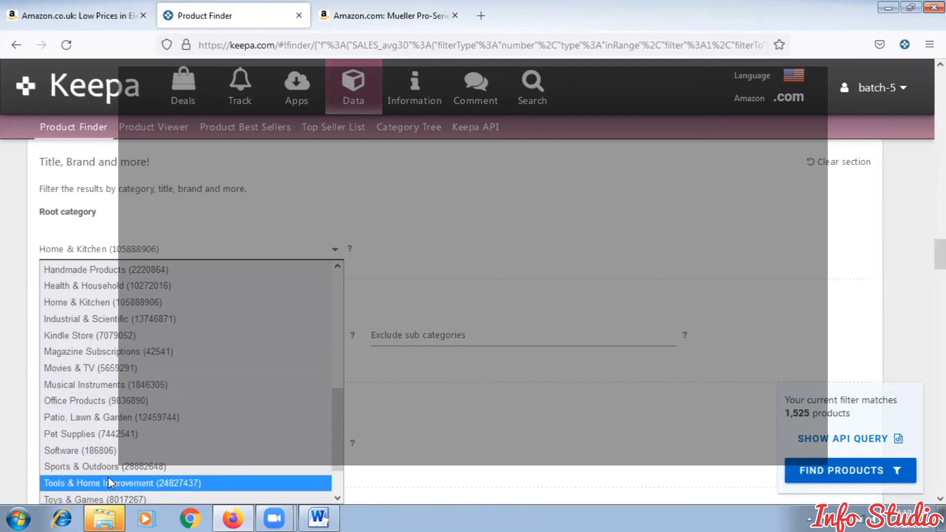
scroll(102, 491, down, 1)
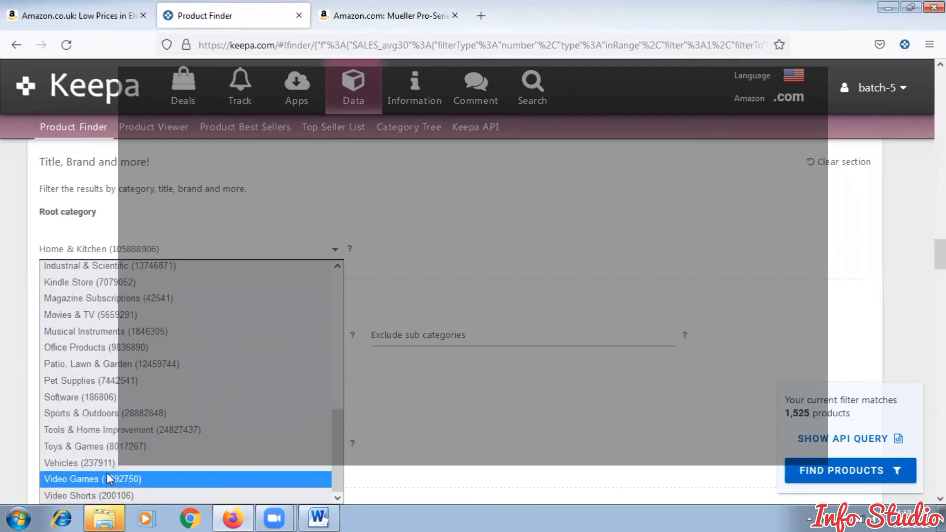
click(116, 433)
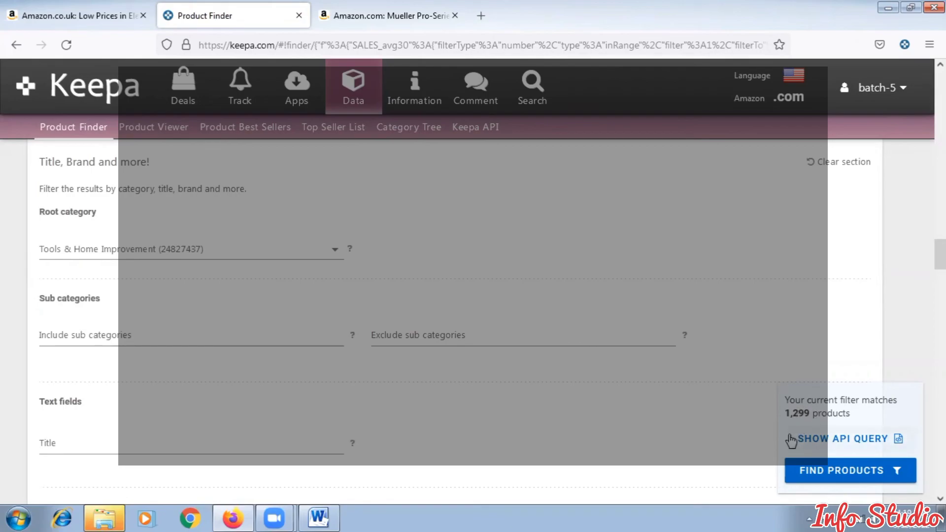
click(811, 473)
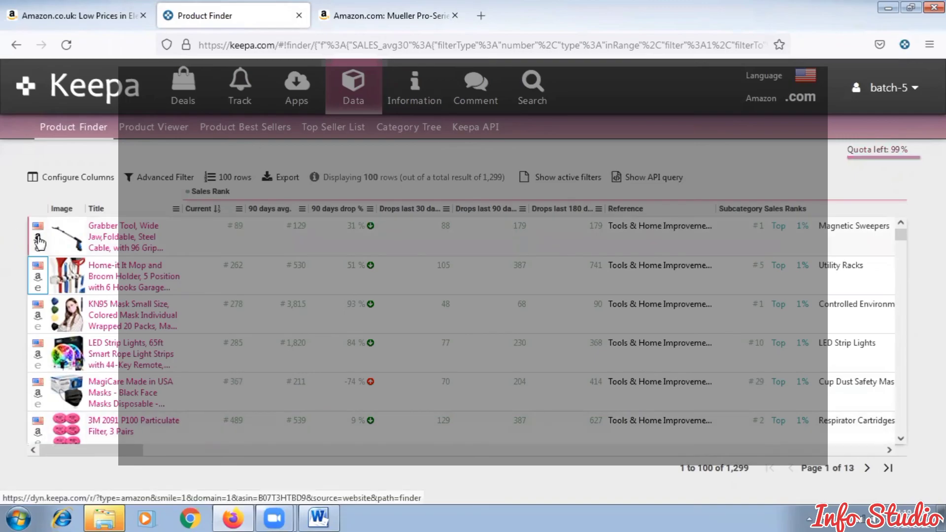
Open the Amazon listing of the foldable grabber tool and review its price, ratings, stock and seller.
click(39, 241)
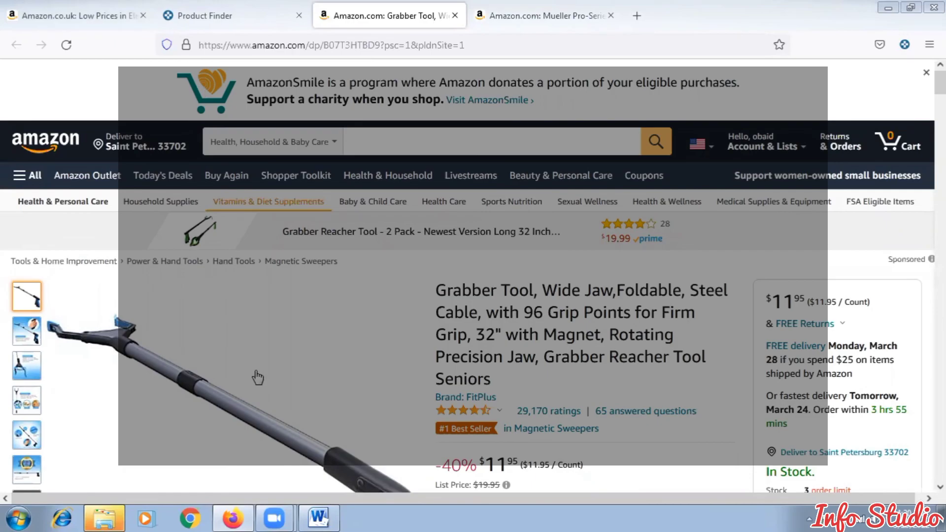
mouse_move(186, 356)
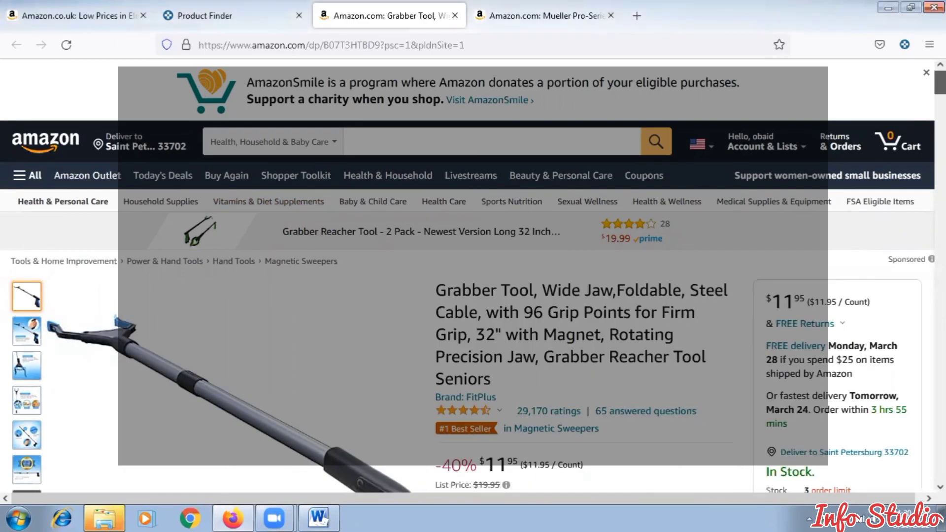
scroll(473, 276, down, 3)
scroll(877, 276, down, 1)
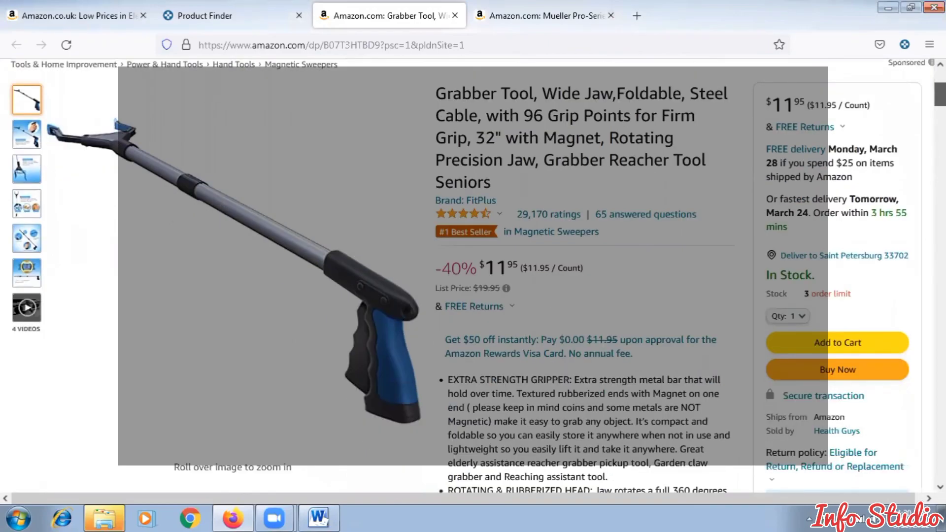
mouse_move(940, 94)
mouse_down()
mouse_move(940, 87)
mouse_move(940, 96)
mouse_up()
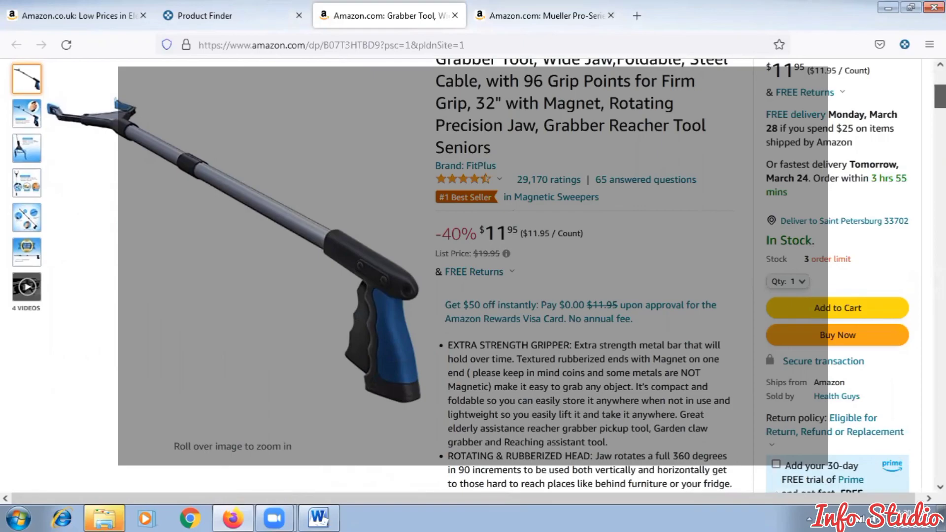
drag(940, 97, 940, 82)
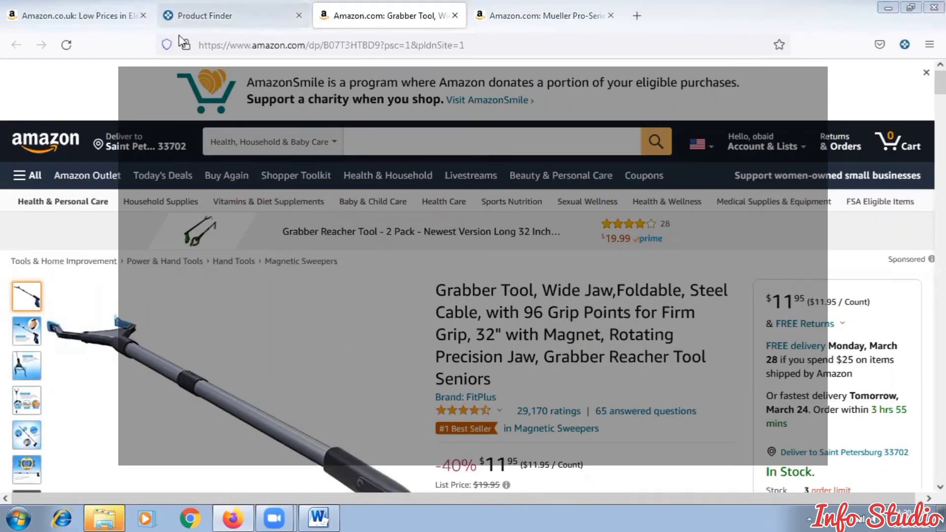
Return to the Product Finder and browse the Tools & Home Improvement results, checking the 3M particulate filter's image.
click(205, 16)
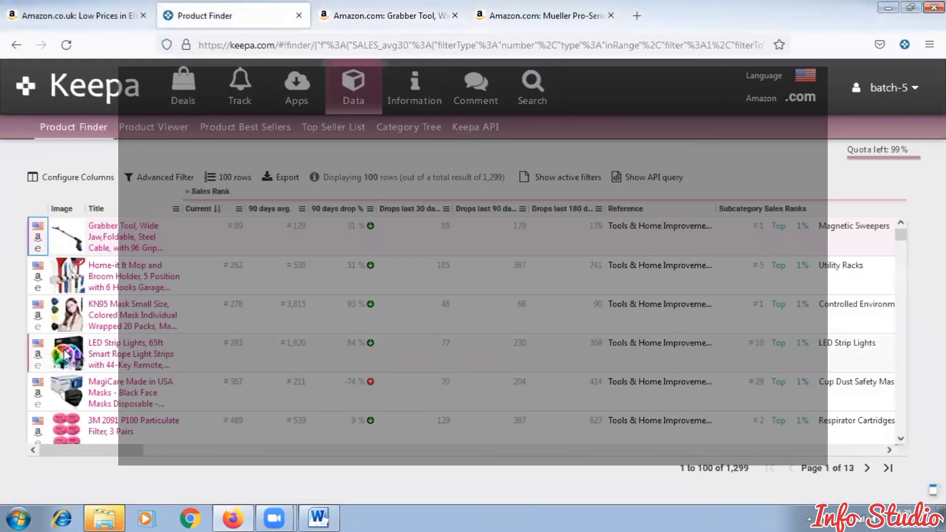
scroll(65, 355, down, 2)
mouse_move(73, 362)
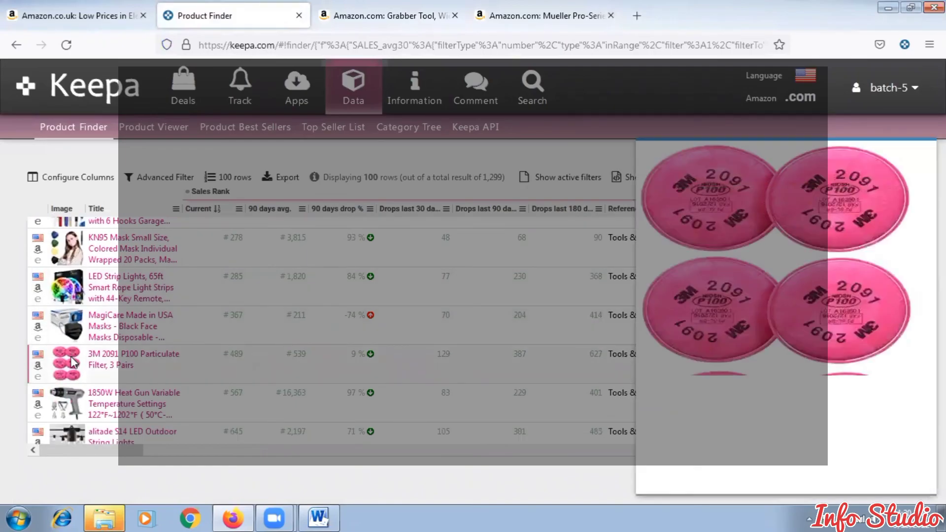
scroll(108, 352, up, 2)
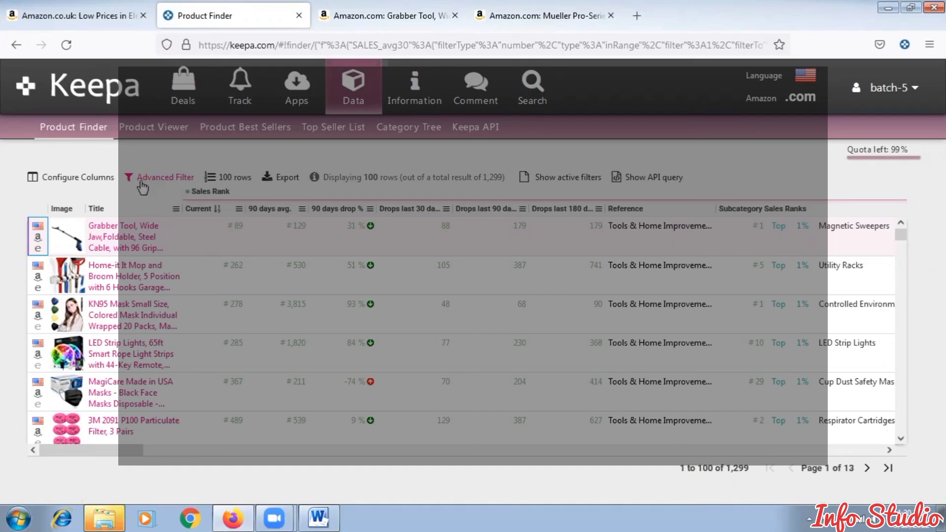
Reopen the advanced filters and enter "tape" as the title filter for the Tools & Home Improvement search.
click(160, 179)
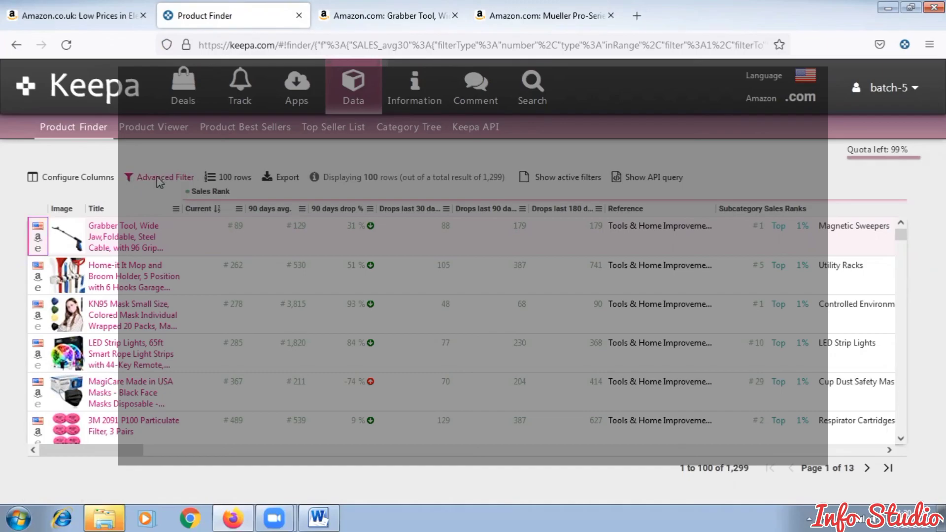
scroll(244, 326, down, 8)
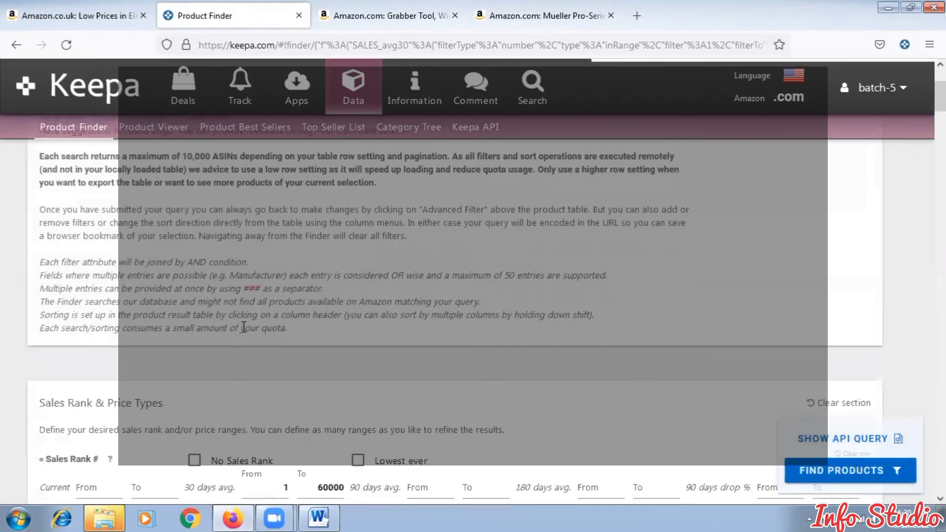
scroll(245, 332, down, 15)
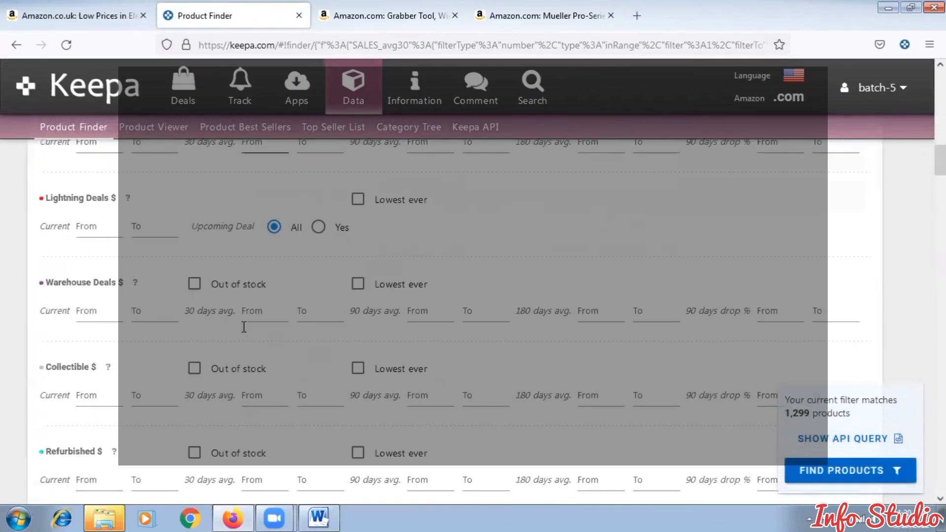
scroll(245, 323, down, 15)
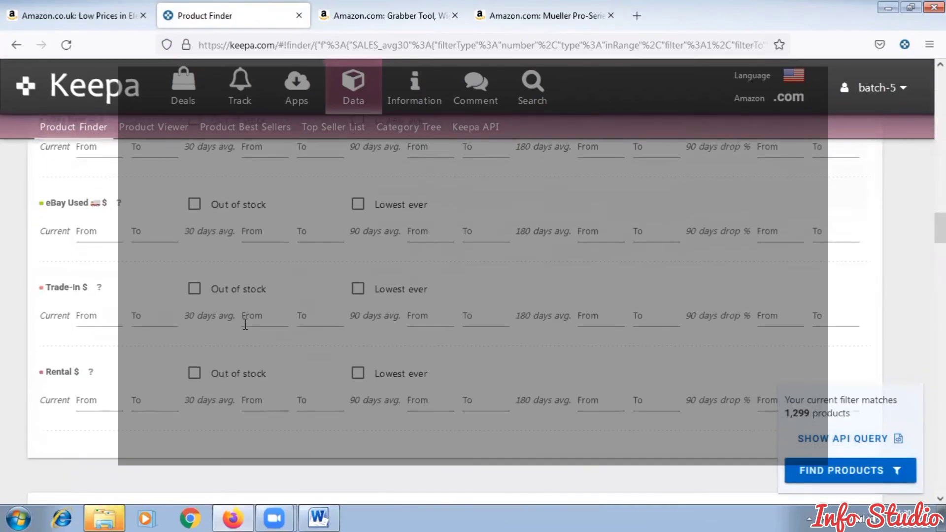
scroll(251, 333, down, 1)
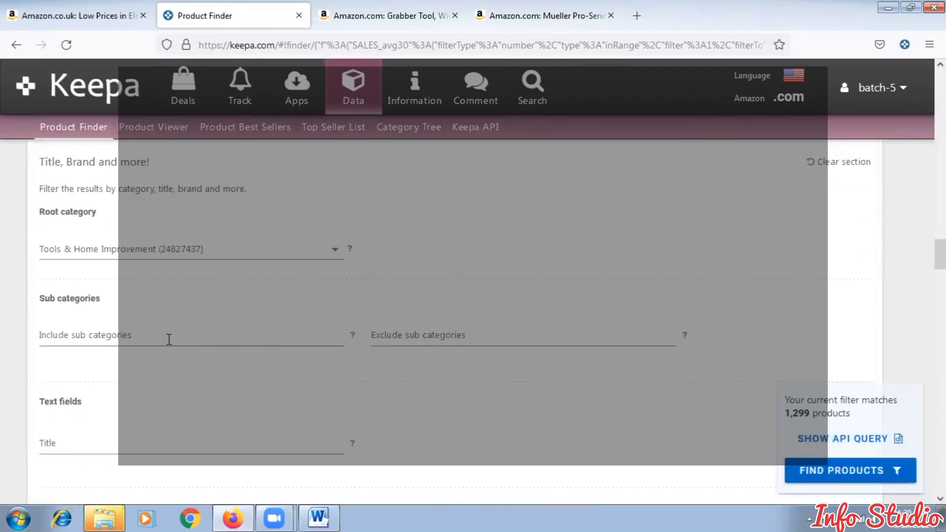
scroll(196, 355, down, 4)
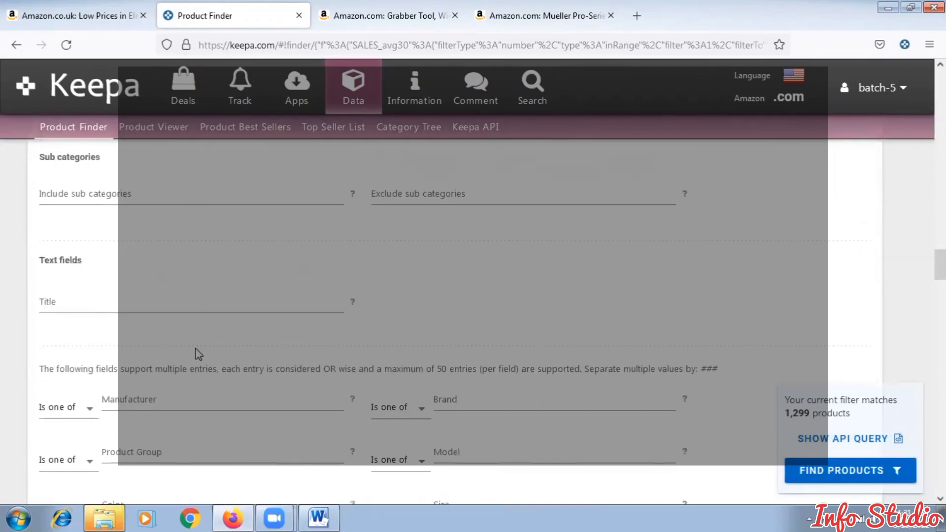
click(190, 303)
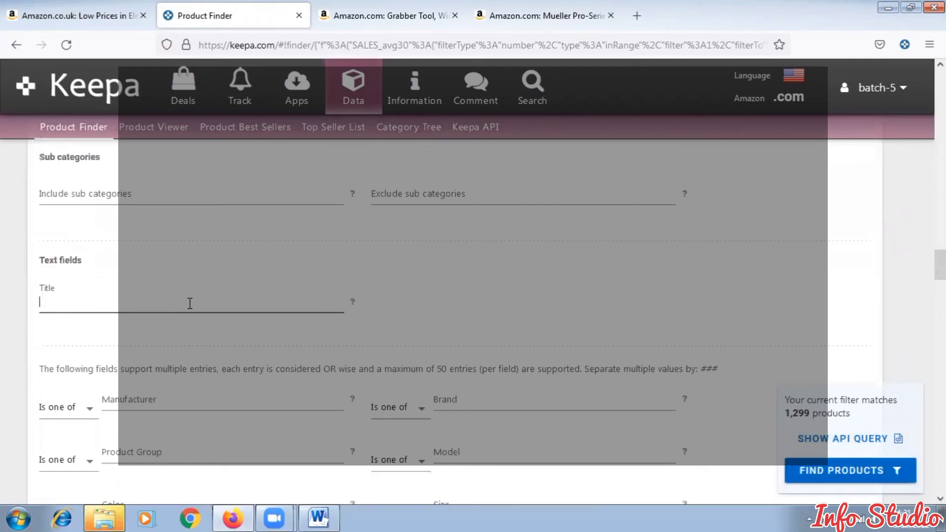
text(tape)
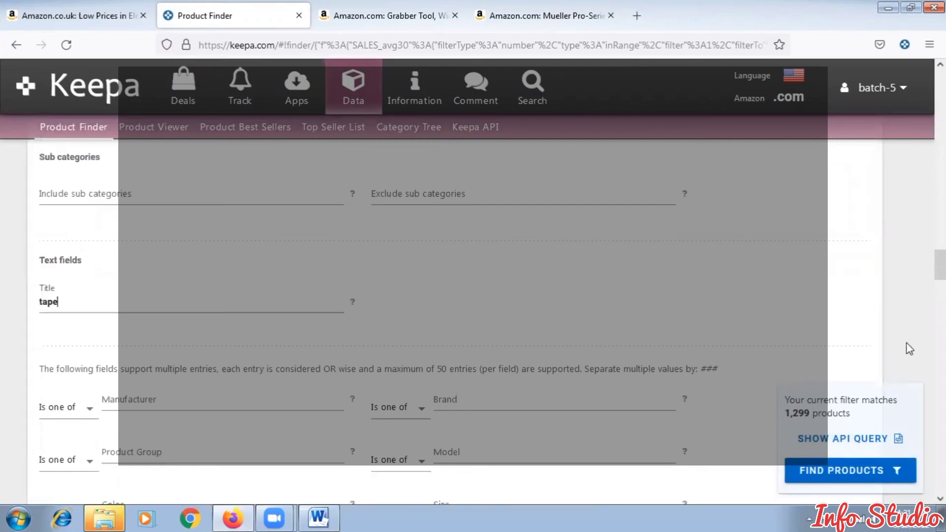
click(859, 313)
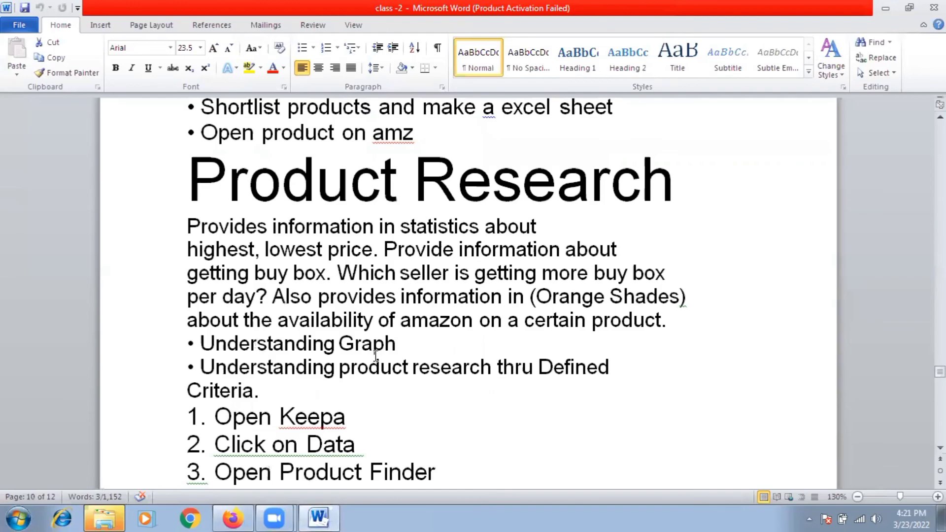
Switch to the "class -2" Word notes and review the product research filter criteria and the Product Analysis Points.
scroll(374, 360, down, 2)
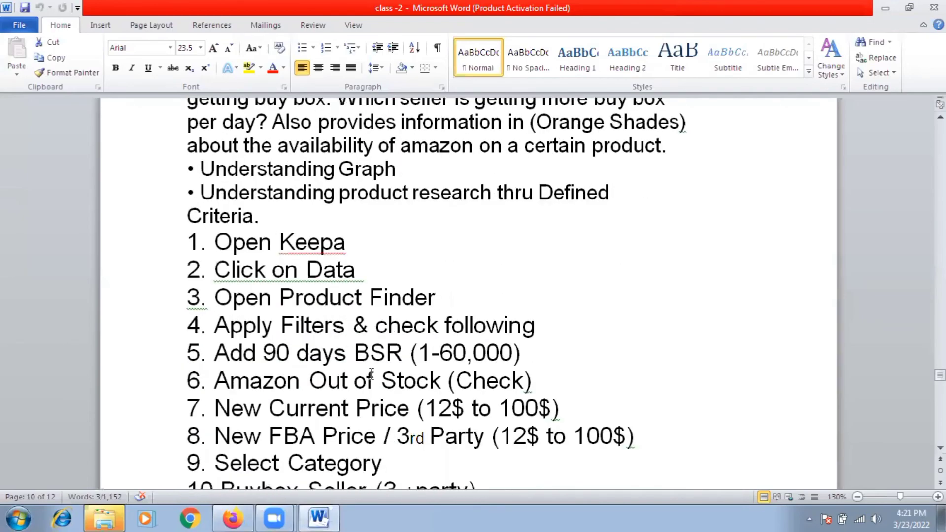
scroll(371, 374, down, 1)
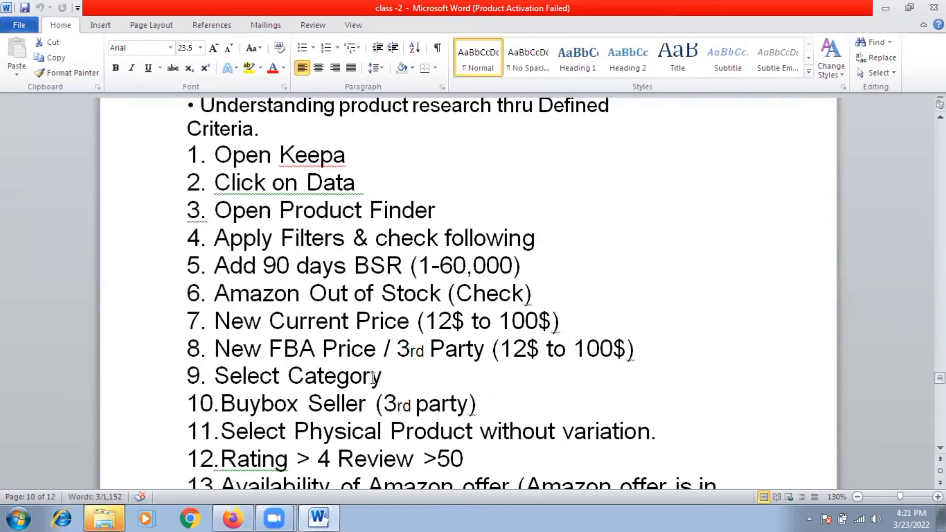
scroll(373, 377, down, 5)
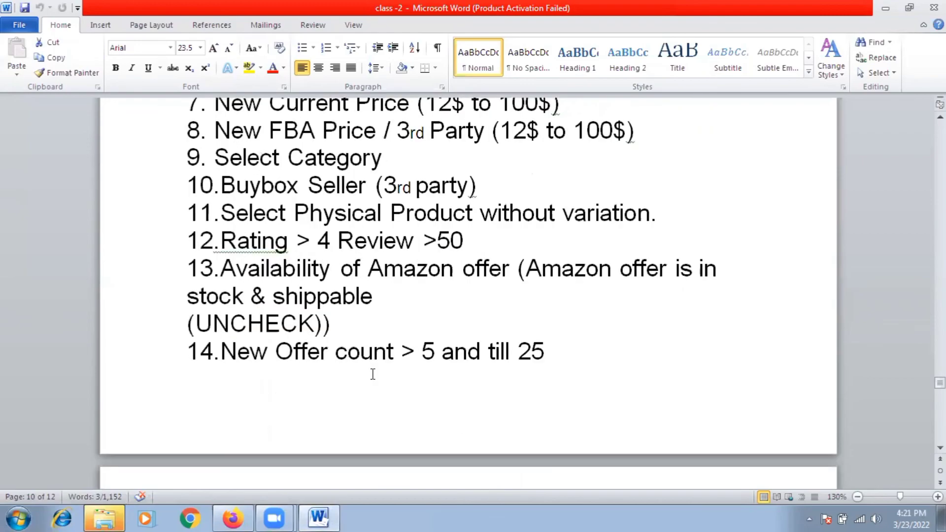
scroll(373, 377, down, 1)
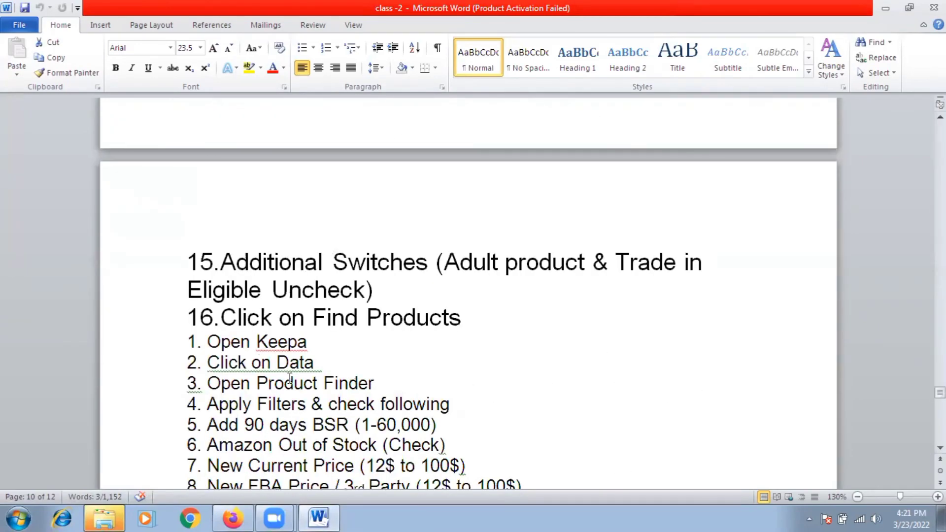
scroll(291, 377, down, 4)
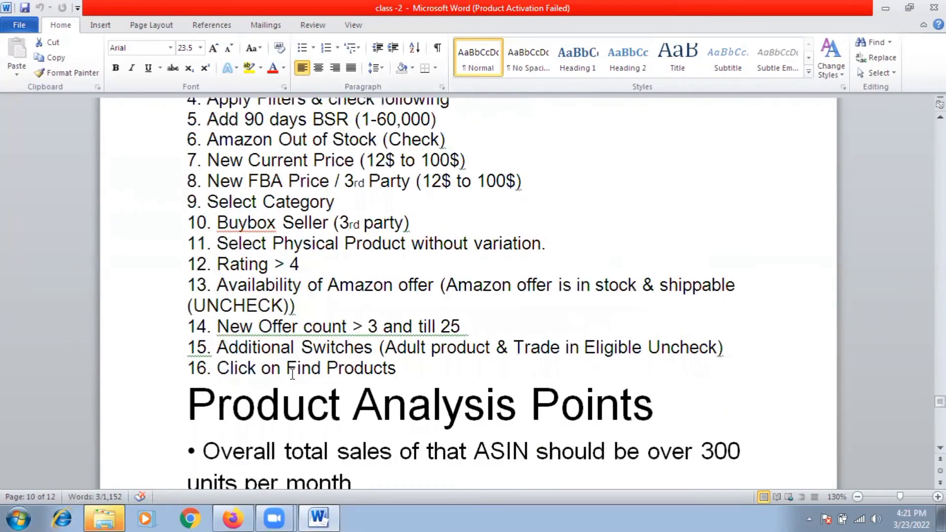
scroll(292, 374, down, 1)
scroll(292, 374, down, 2)
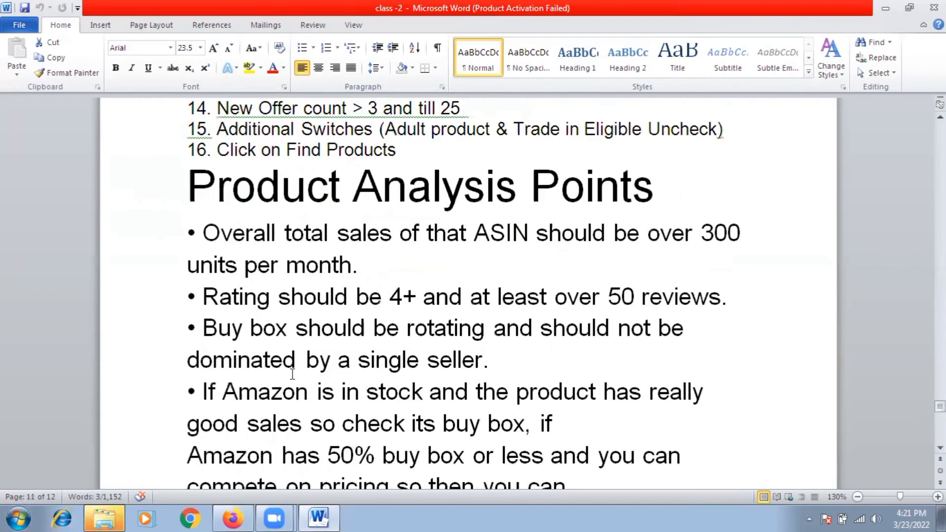
scroll(292, 373, down, 1)
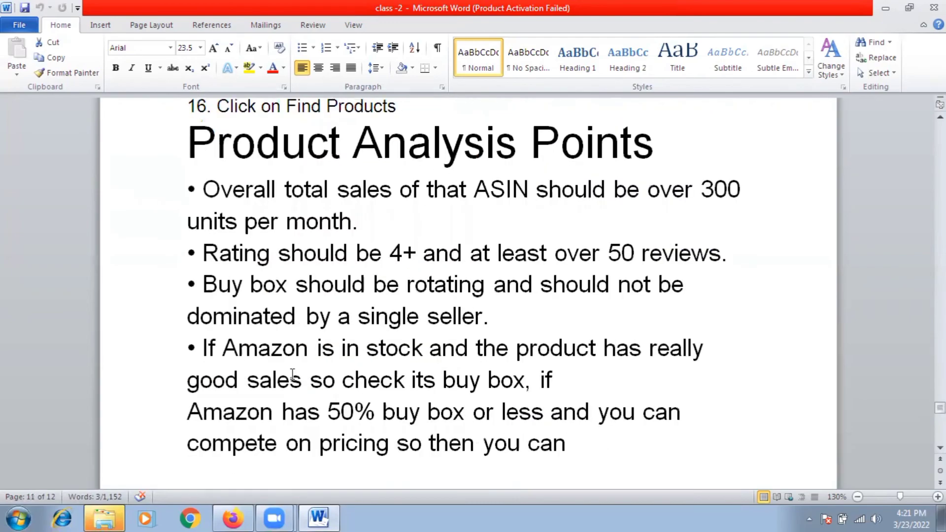